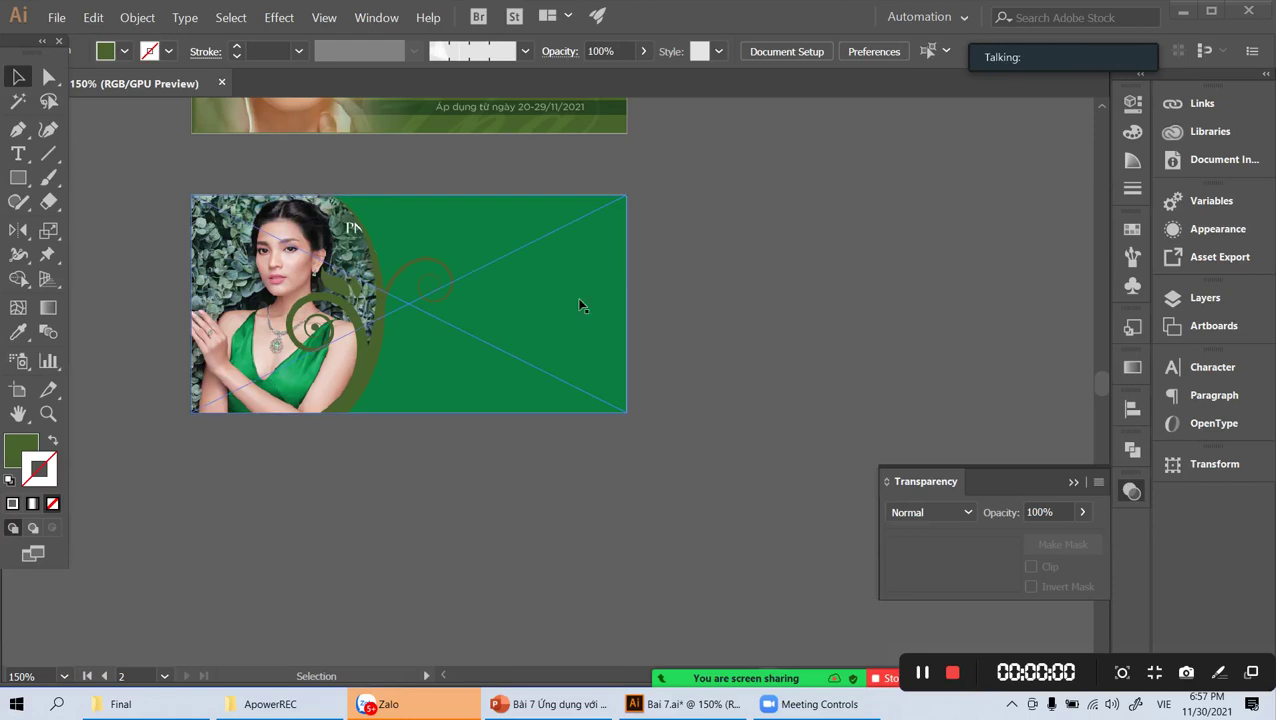
Step: Zoom in on the banner and pan over to the empty canvas beside it
key("z")
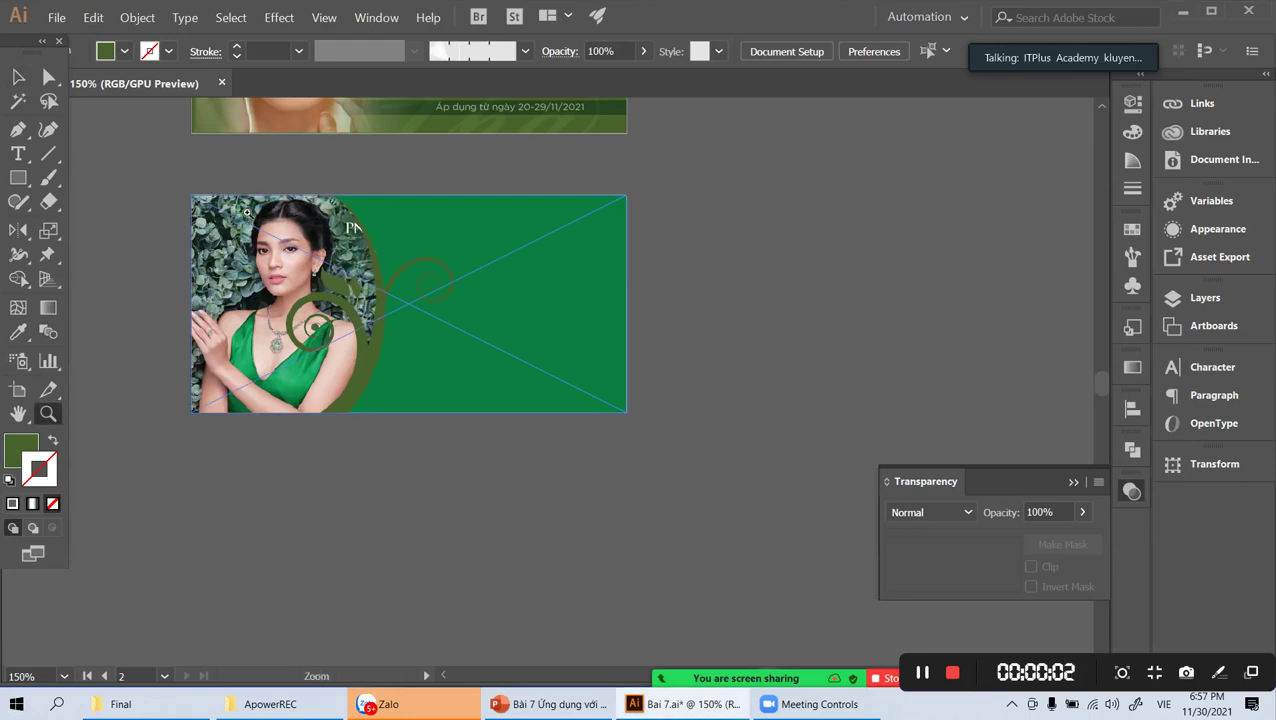
left_click_drag(247, 213, 350, 291)
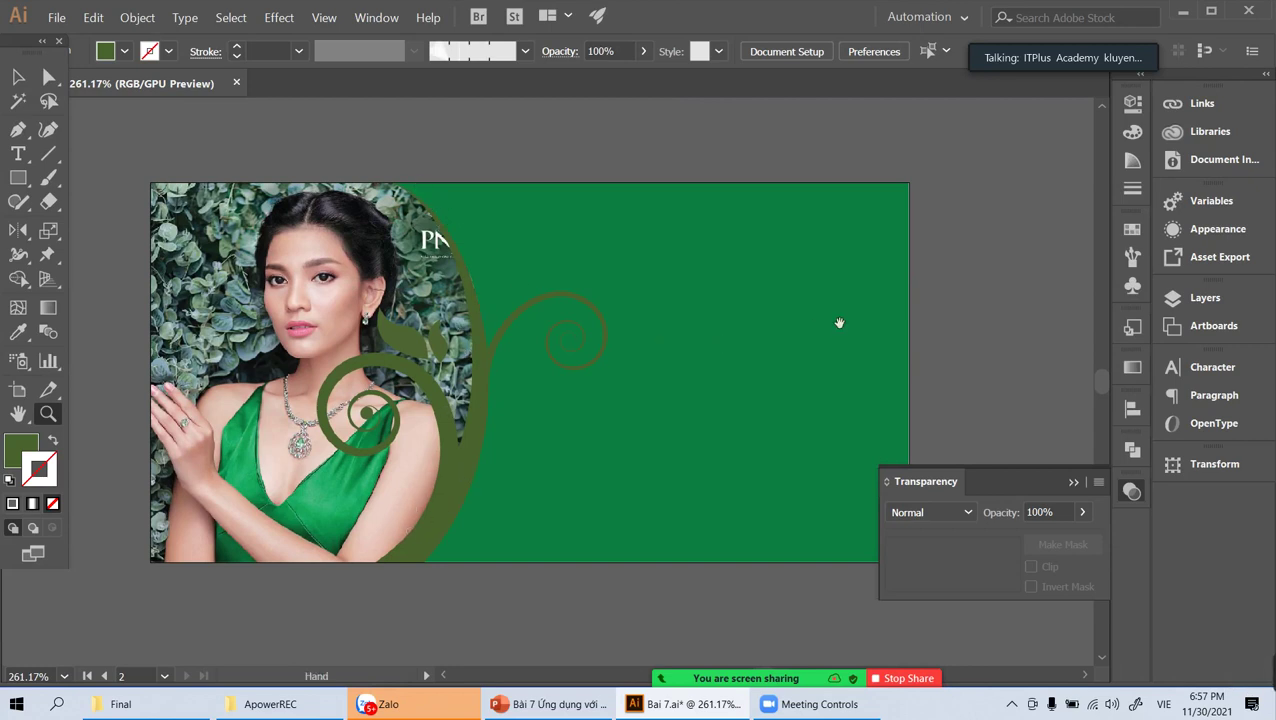
mouse_move(837, 322)
left_mouse_down()
mouse_move(587, 330)
mouse_move(379, 356)
left_mouse_up()
mouse_move(650, 337)
left_mouse_down()
mouse_move(532, 338)
mouse_move(533, 372)
left_mouse_up()
key("p")
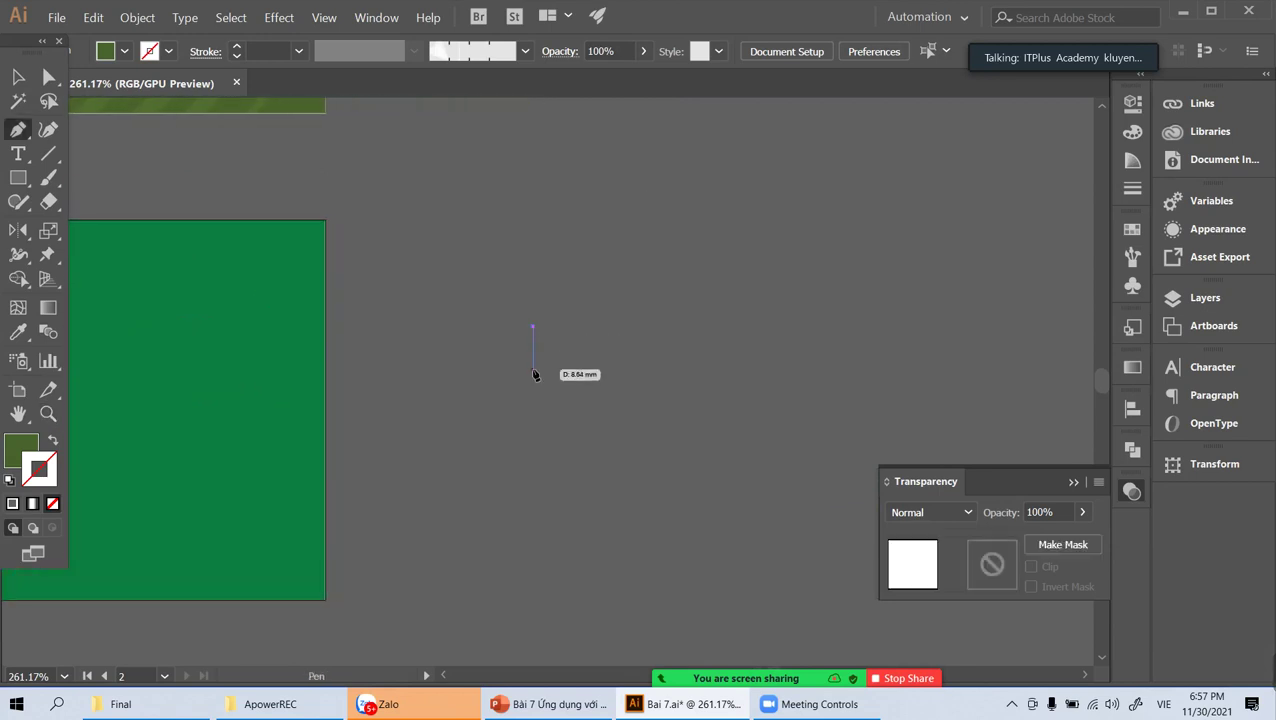
Step: Close the Pen path into a long, thin tapered triangle off the artboard
left_click(791, 343)
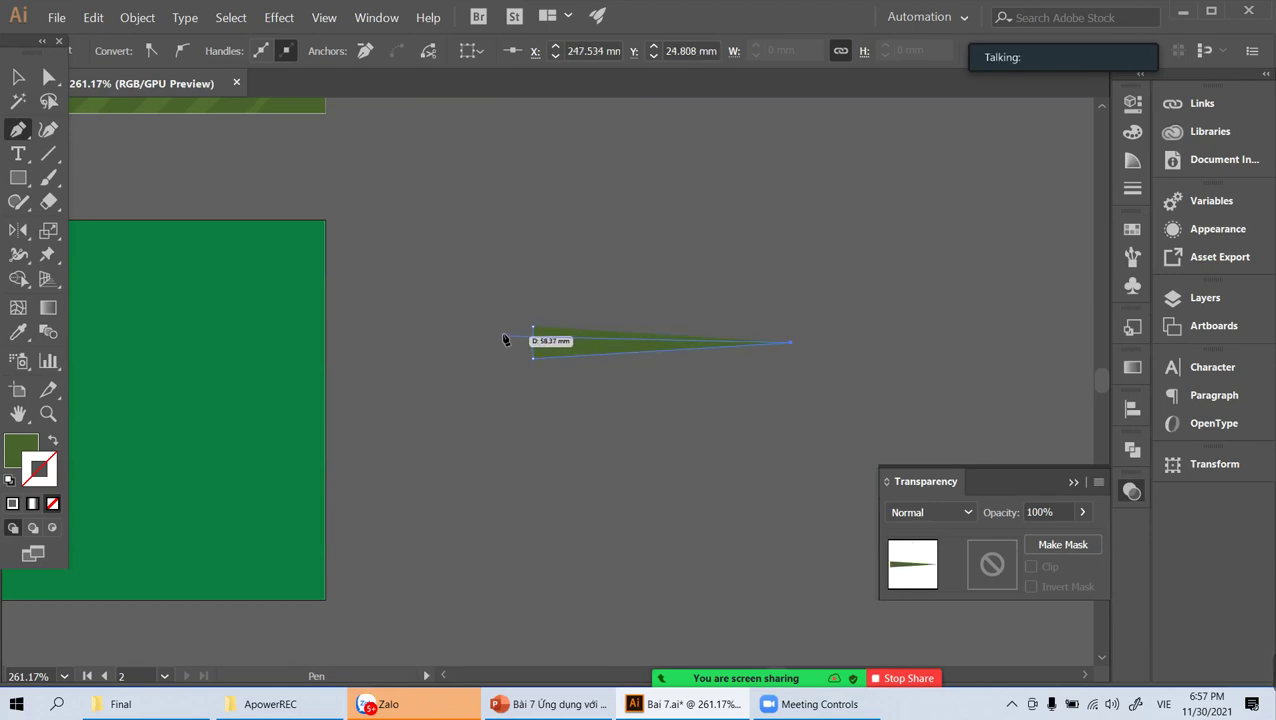
left_click(534, 328)
key("v")
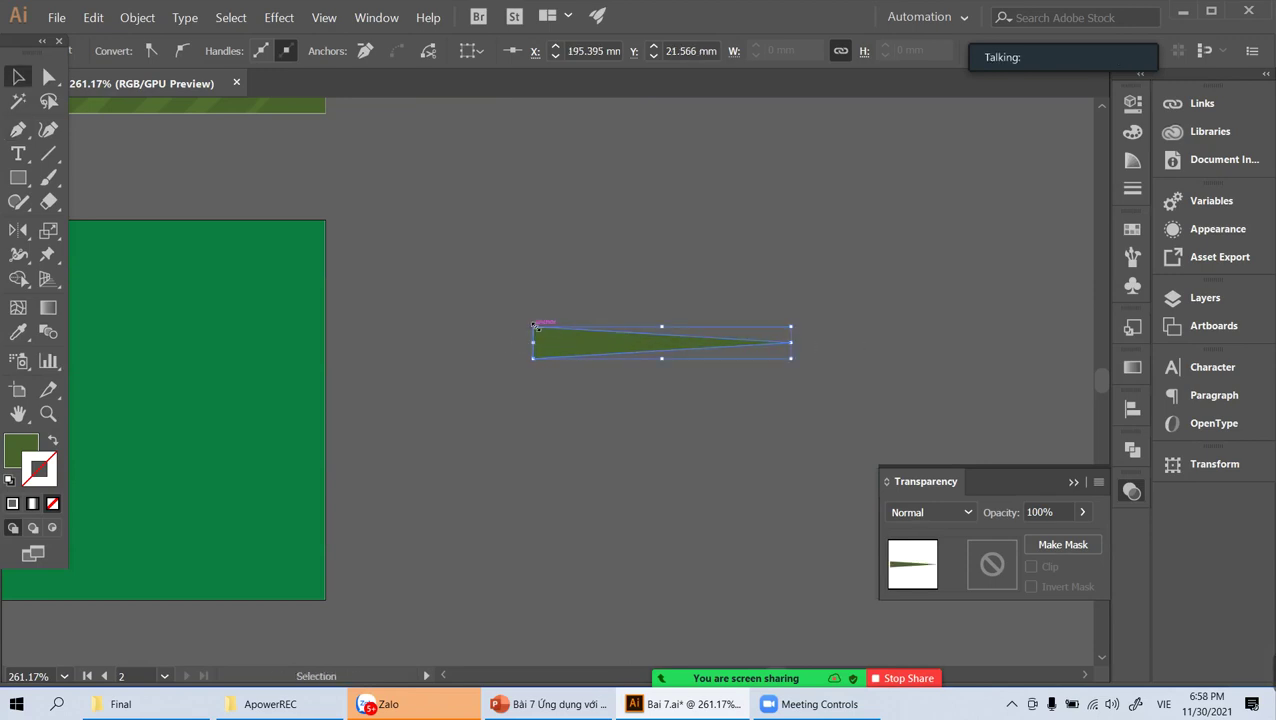
left_click(1133, 286)
left_click(1133, 286)
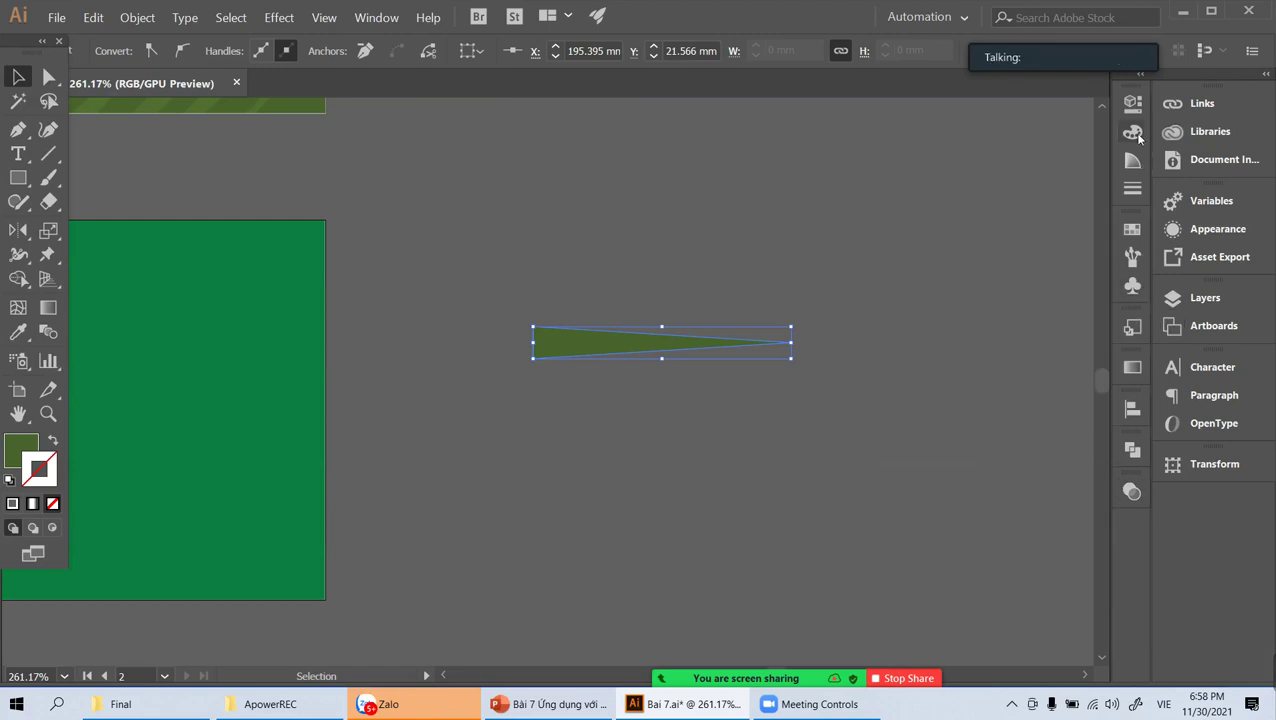
Step: Fill the triangle white (FFFFFF) with no stroke
left_click(1132, 131)
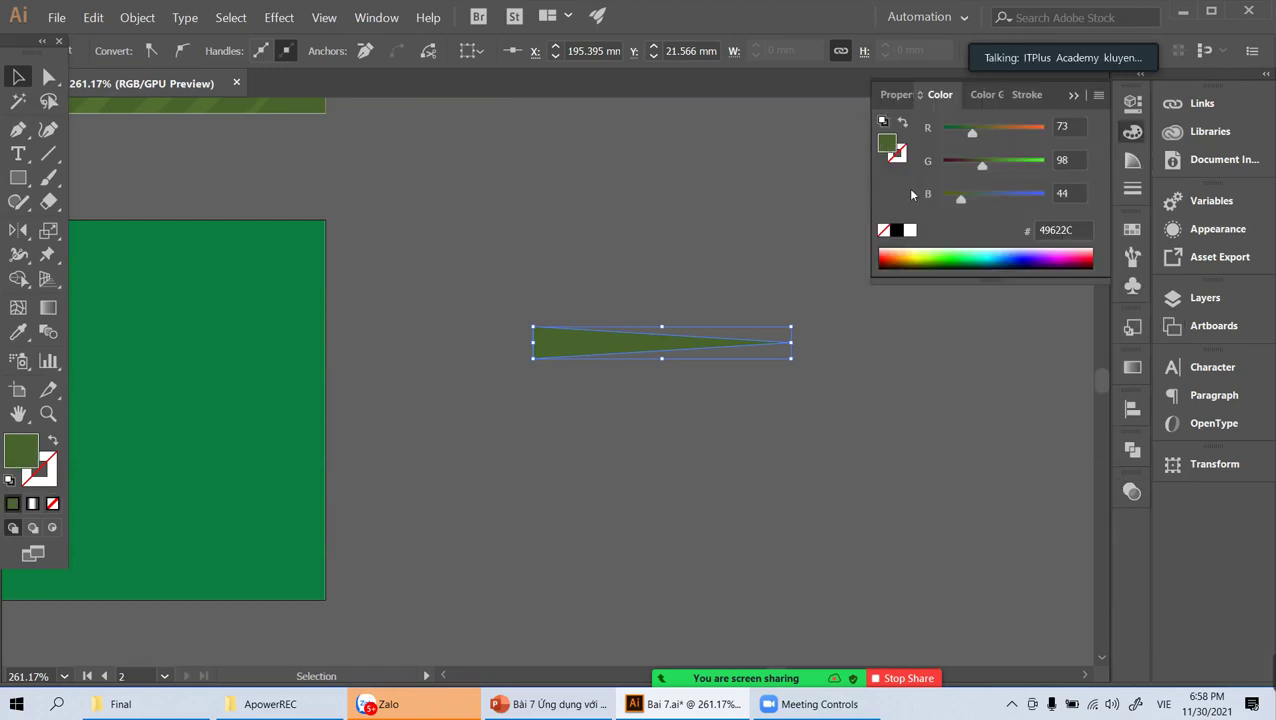
left_click(909, 229)
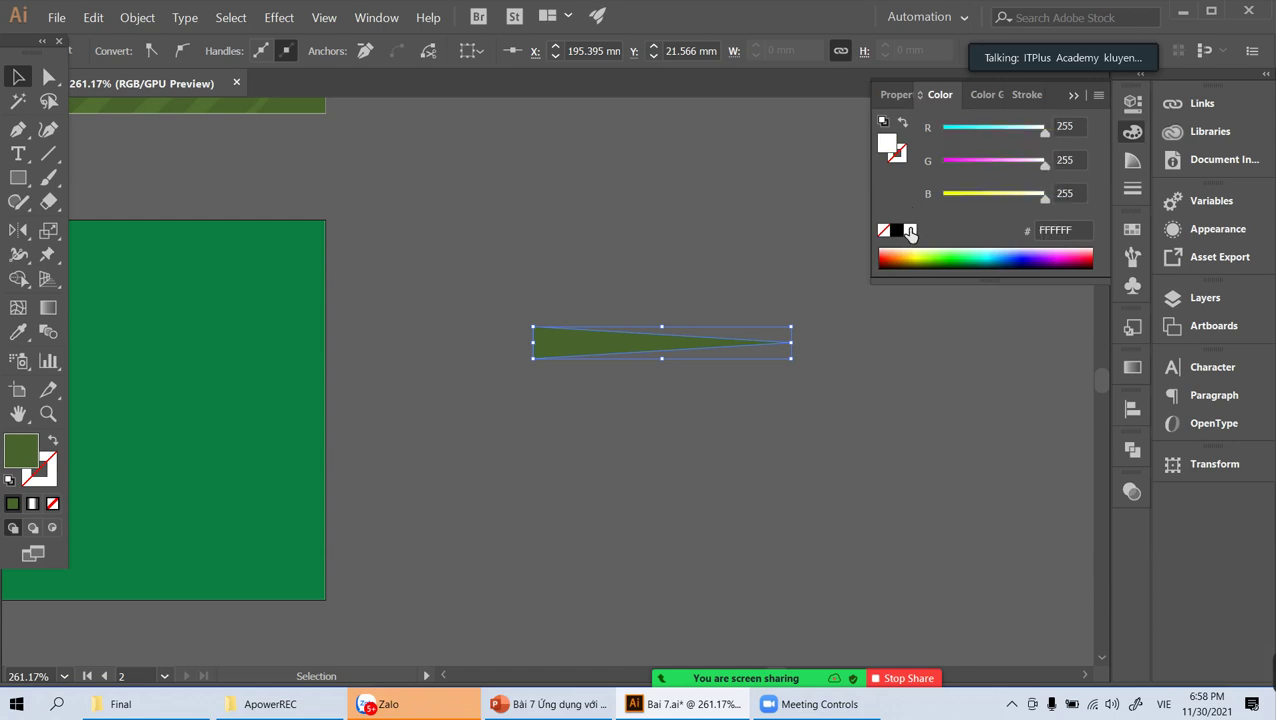
left_click(742, 271)
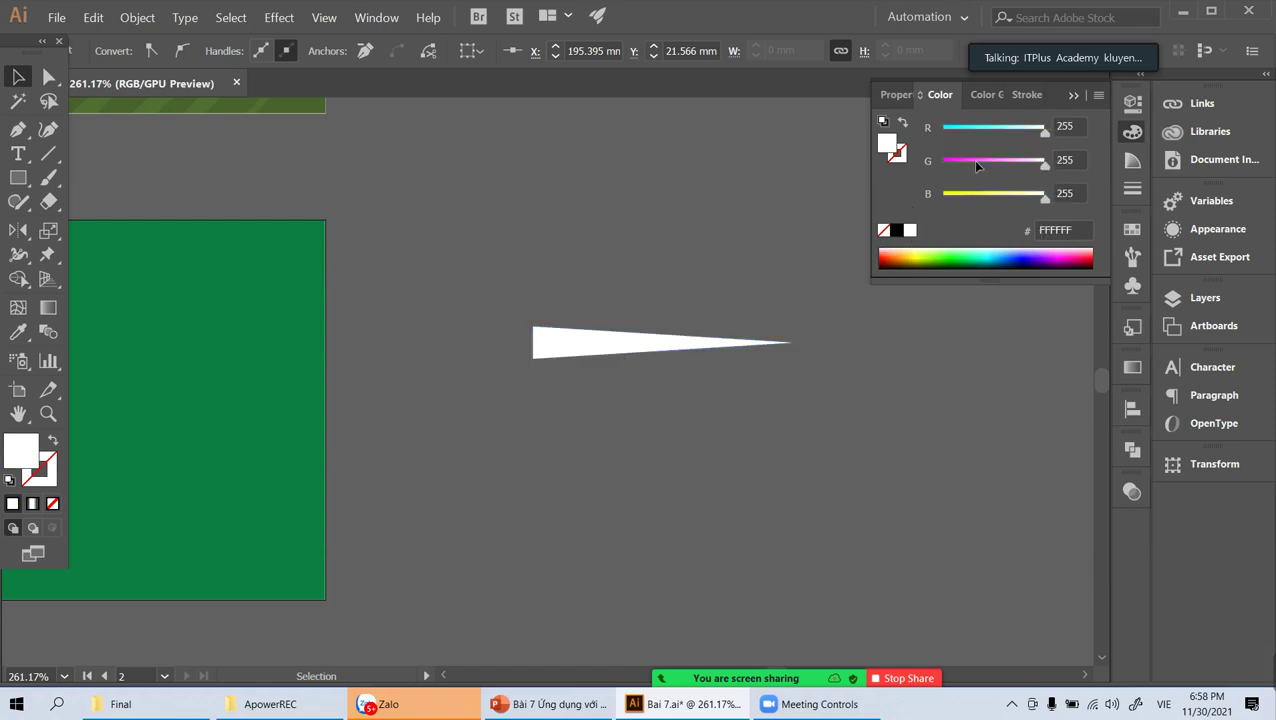
left_click(1073, 97)
left_click(658, 350)
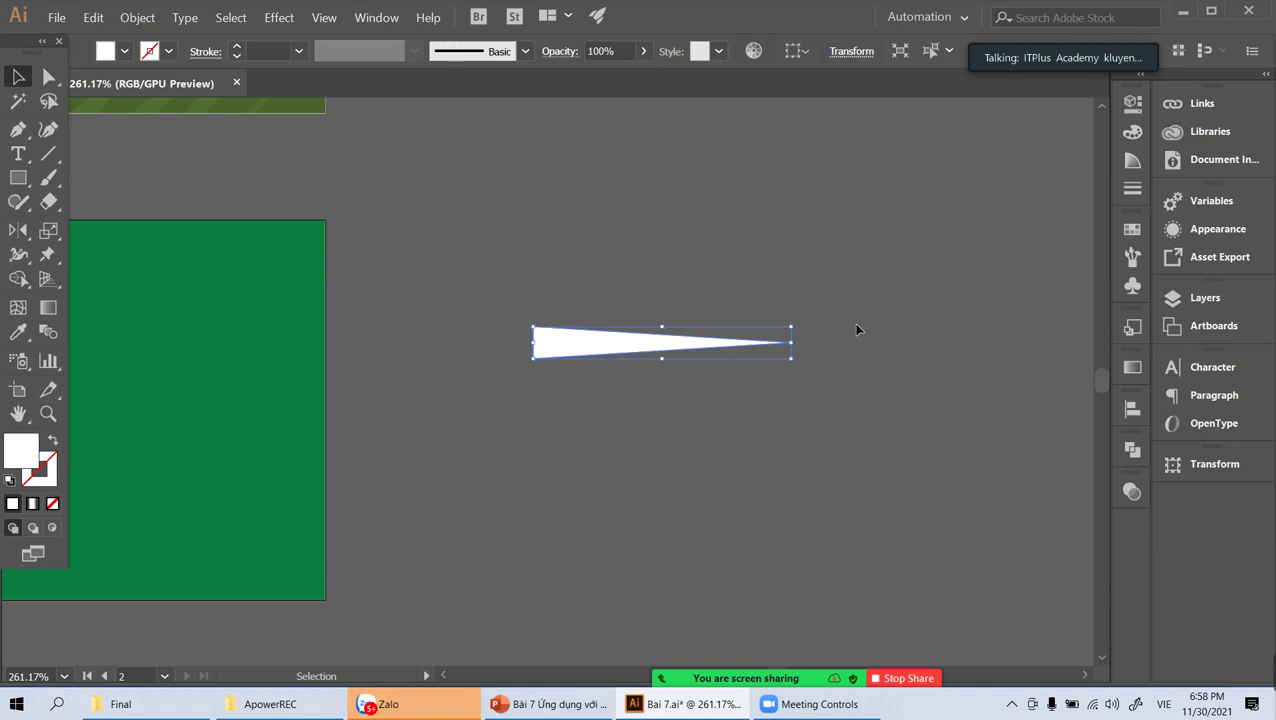
left_click(1132, 262)
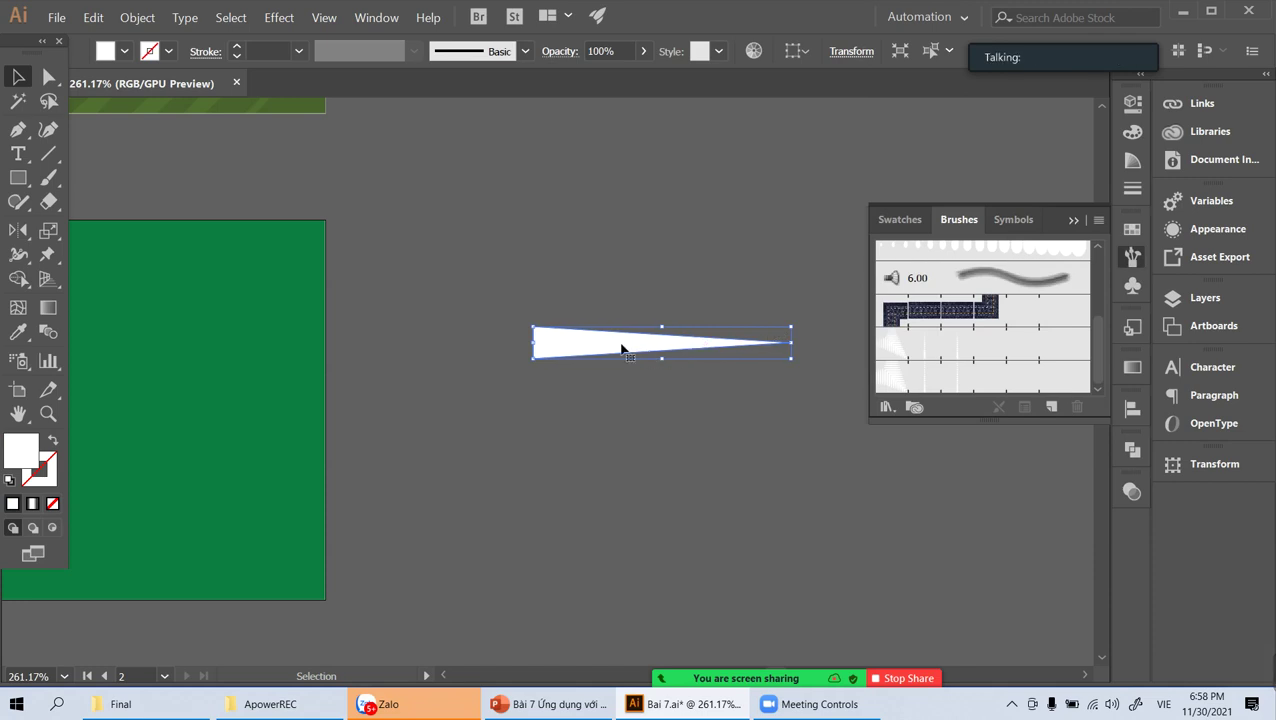
Step: Save the white triangle as a new art brush, Art Brush 2
left_click_drag(628, 350, 995, 358)
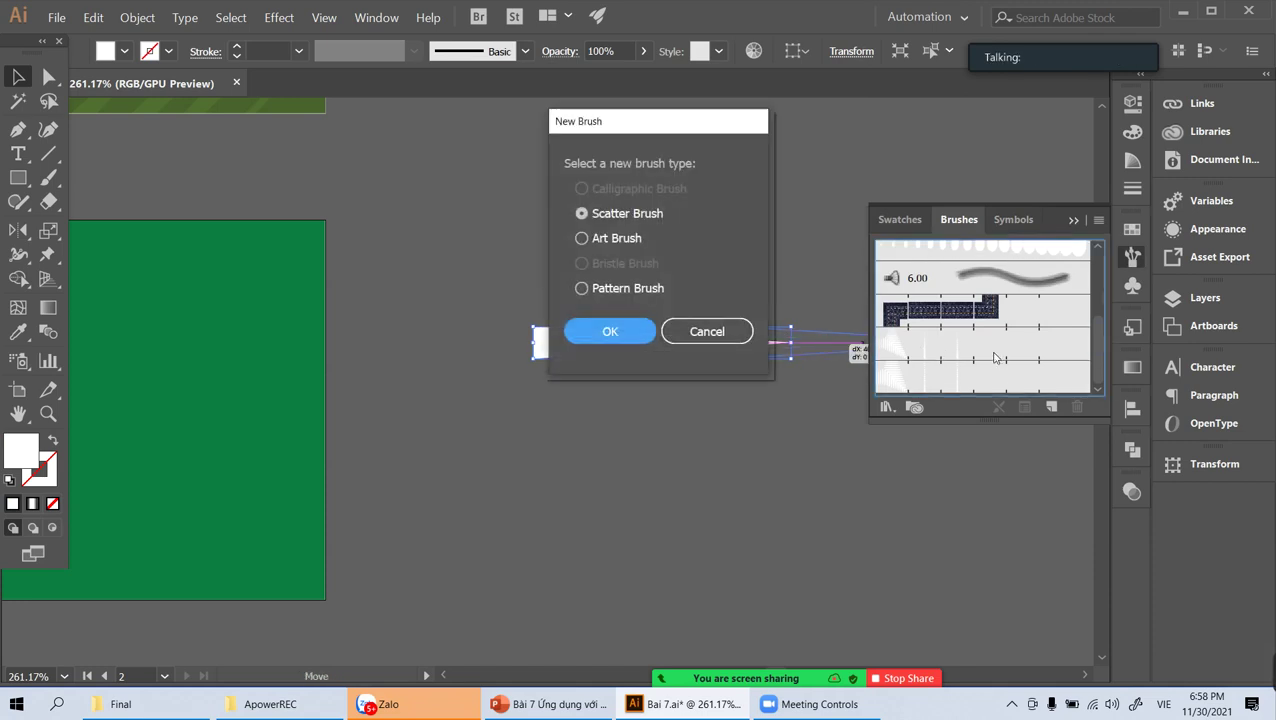
left_click(595, 240)
left_click(612, 332)
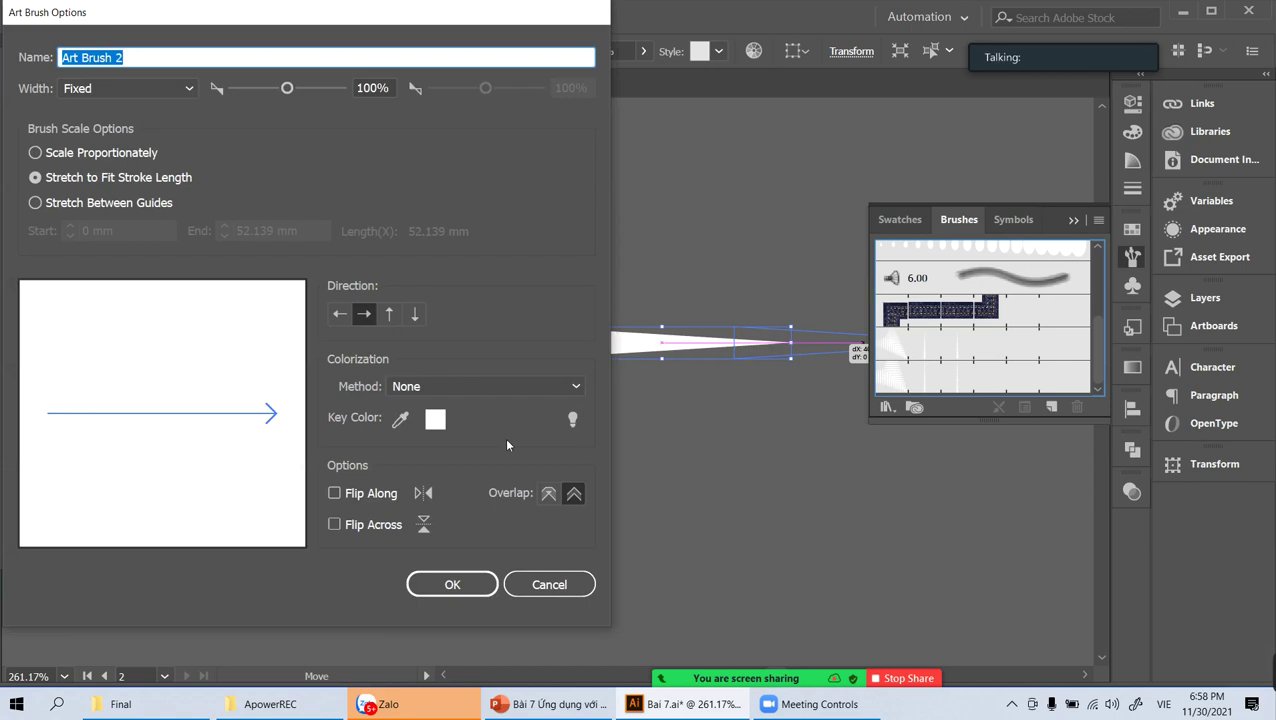
left_click(453, 588)
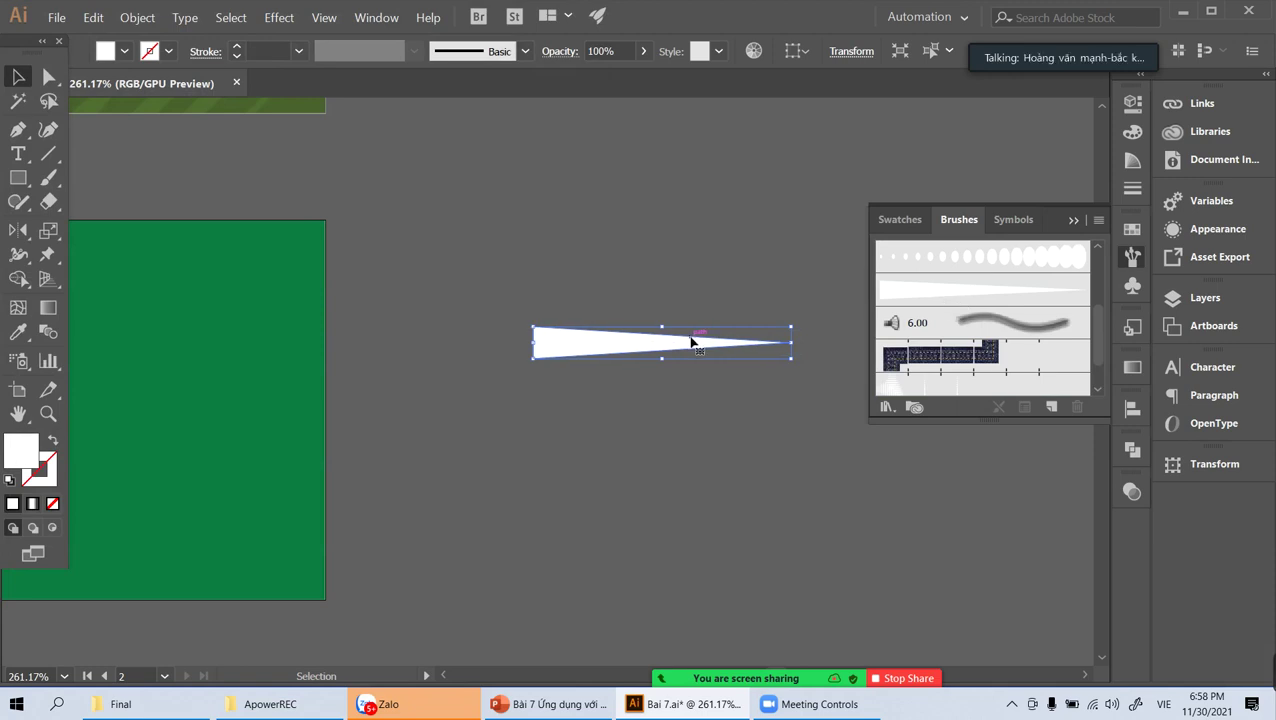
Step: Delete the original white triangle from the canvas
key("Delete")
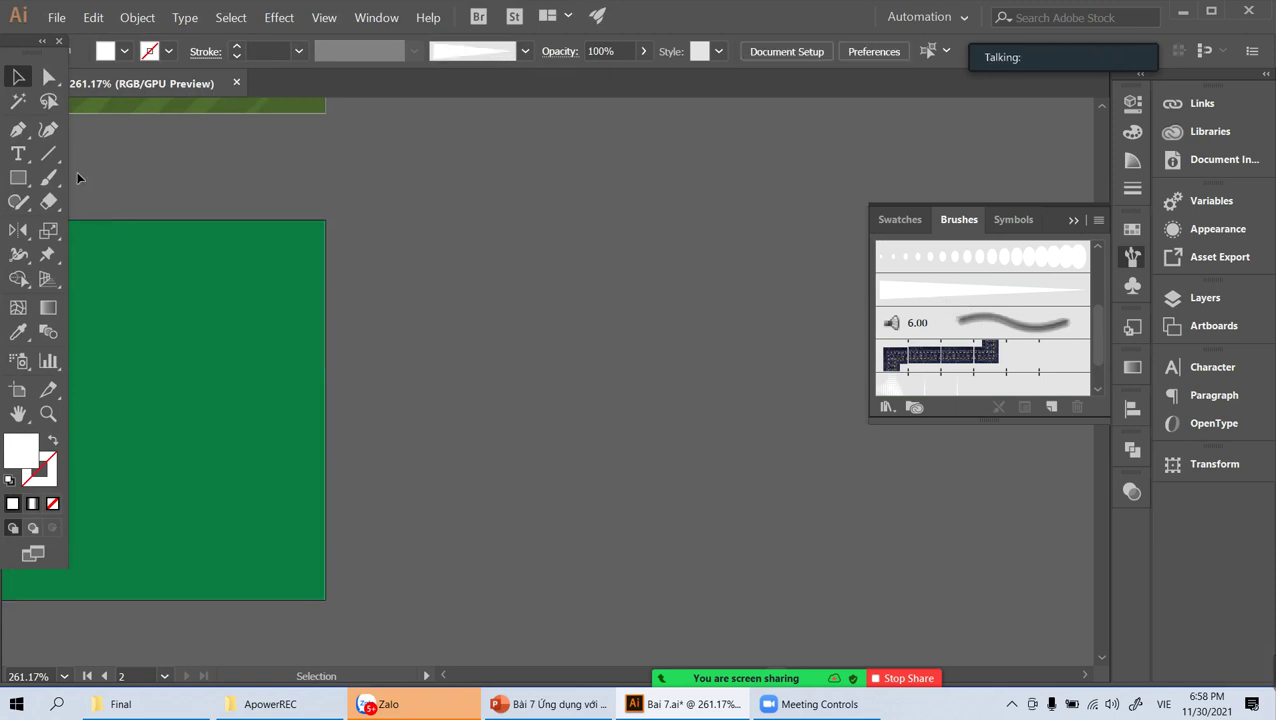
left_click(49, 156)
left_click(50, 158)
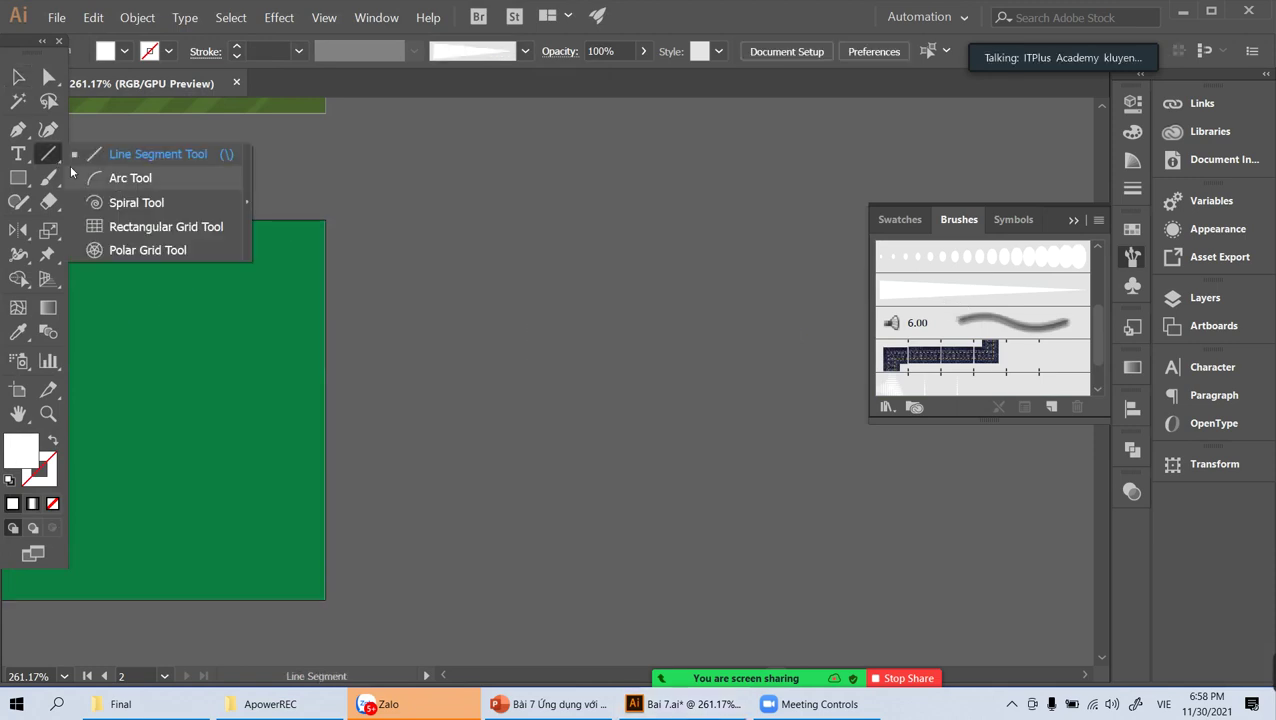
Step: Draw a spiral beside the banner and stroke it with Art Brush 2
left_click(126, 208)
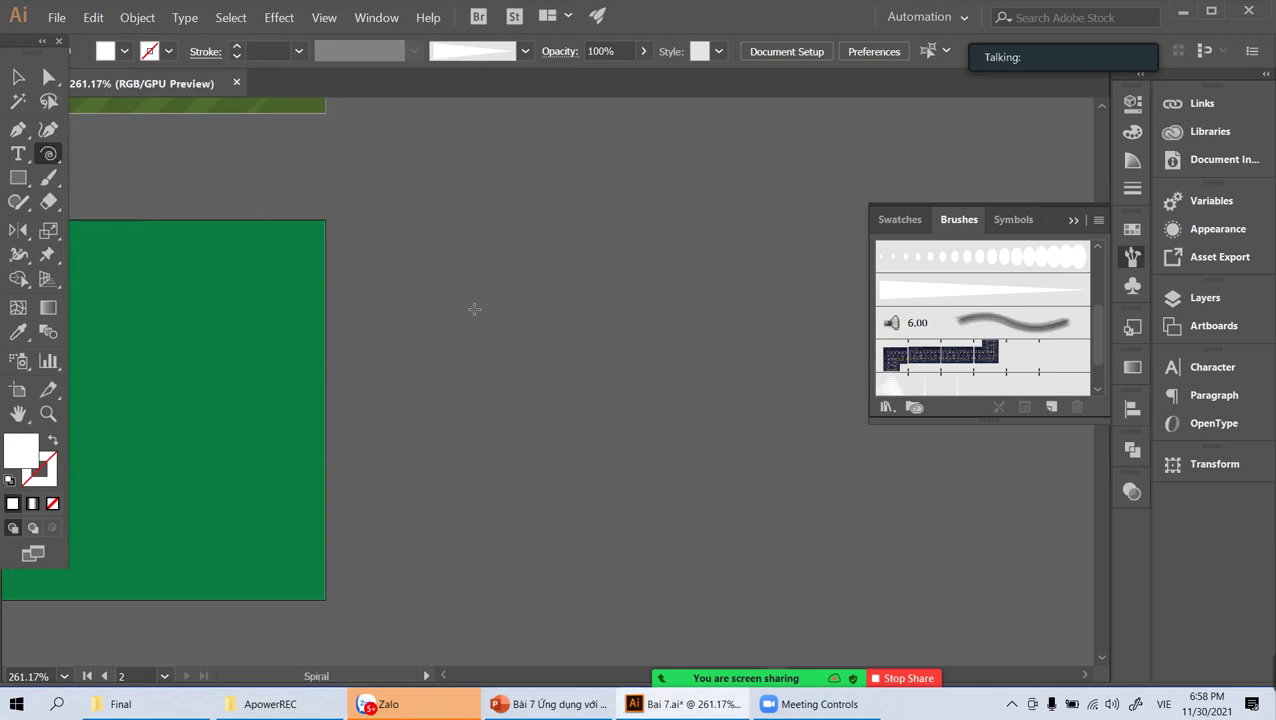
left_click_drag(463, 313, 548, 385)
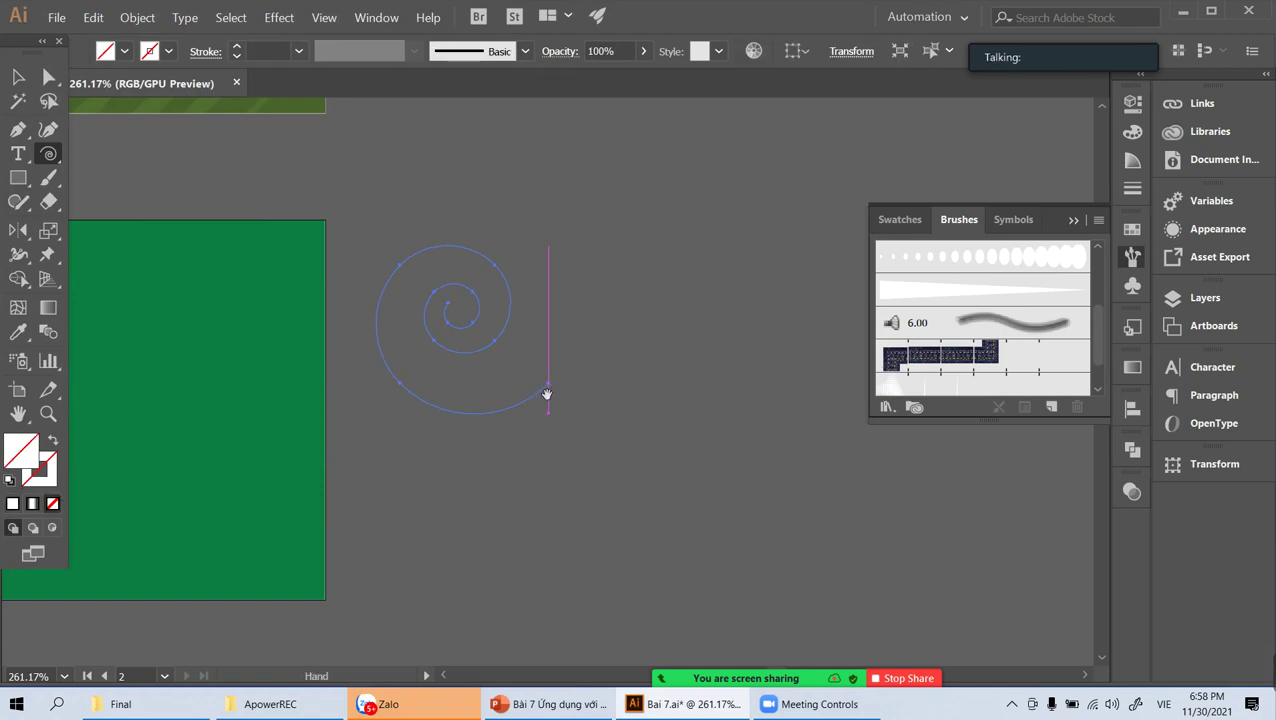
key("v")
left_click_drag(496, 336, 541, 355)
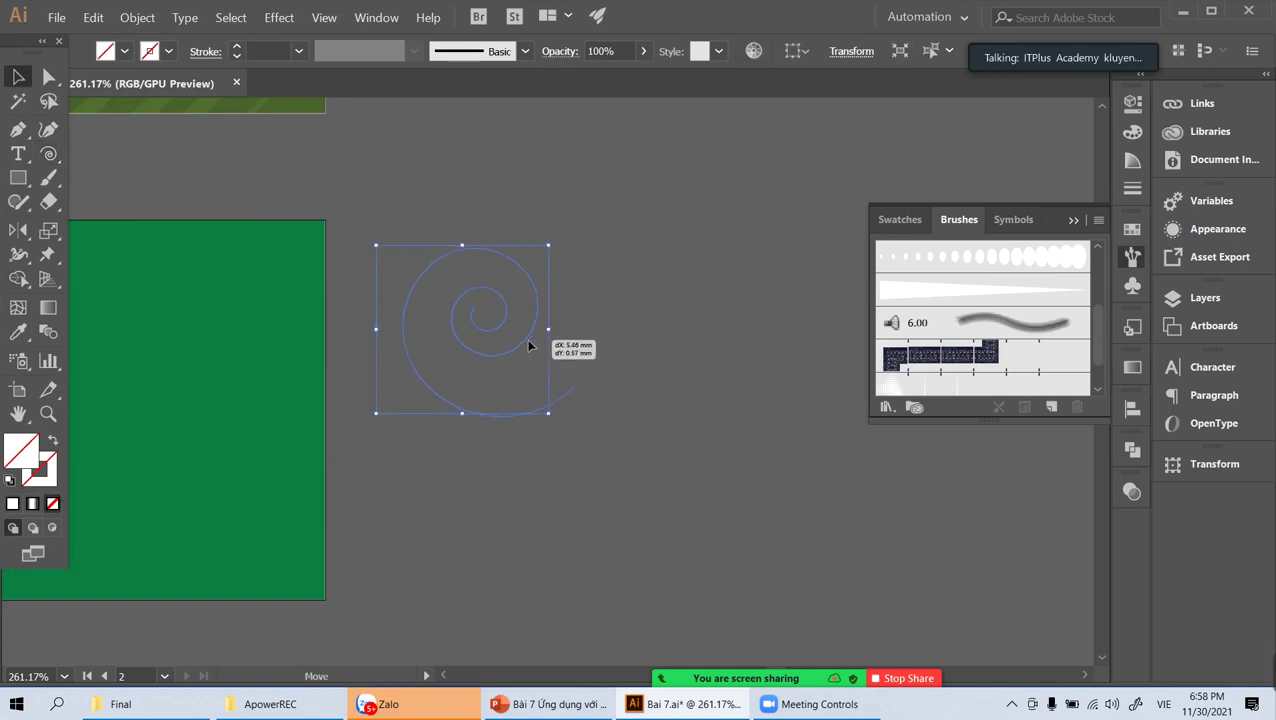
left_click(924, 291)
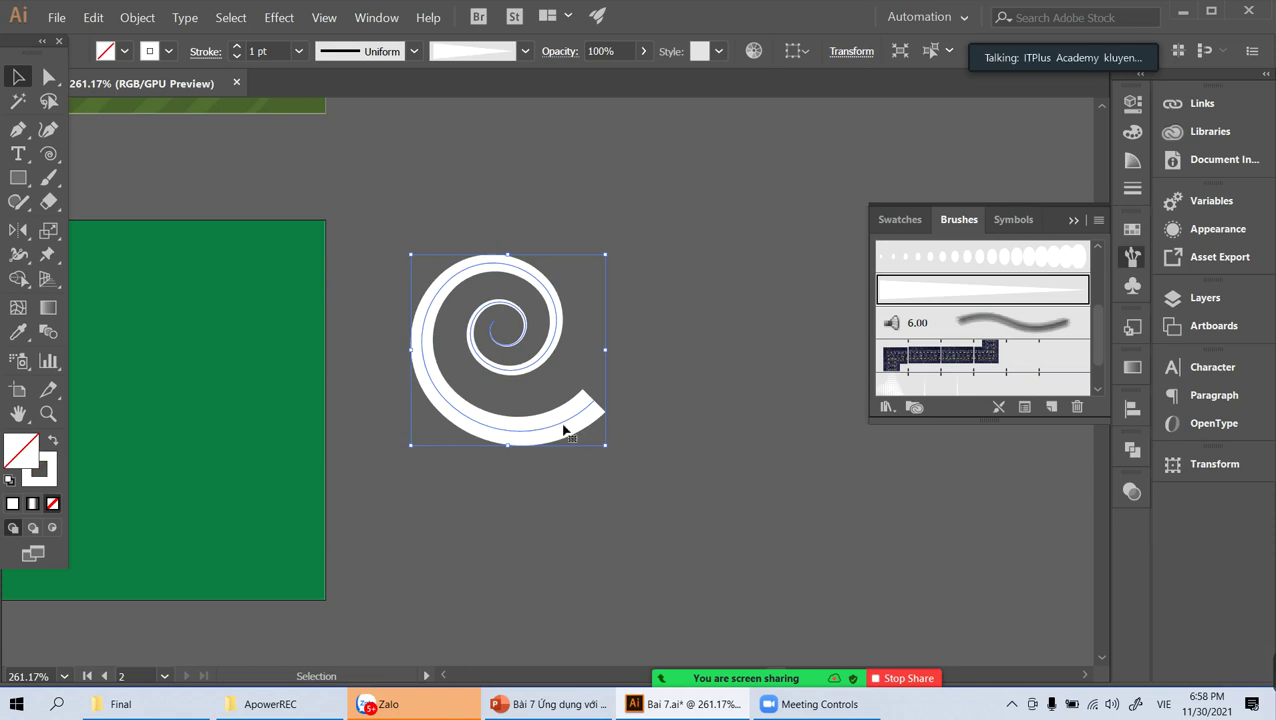
left_click_drag(563, 430, 583, 399)
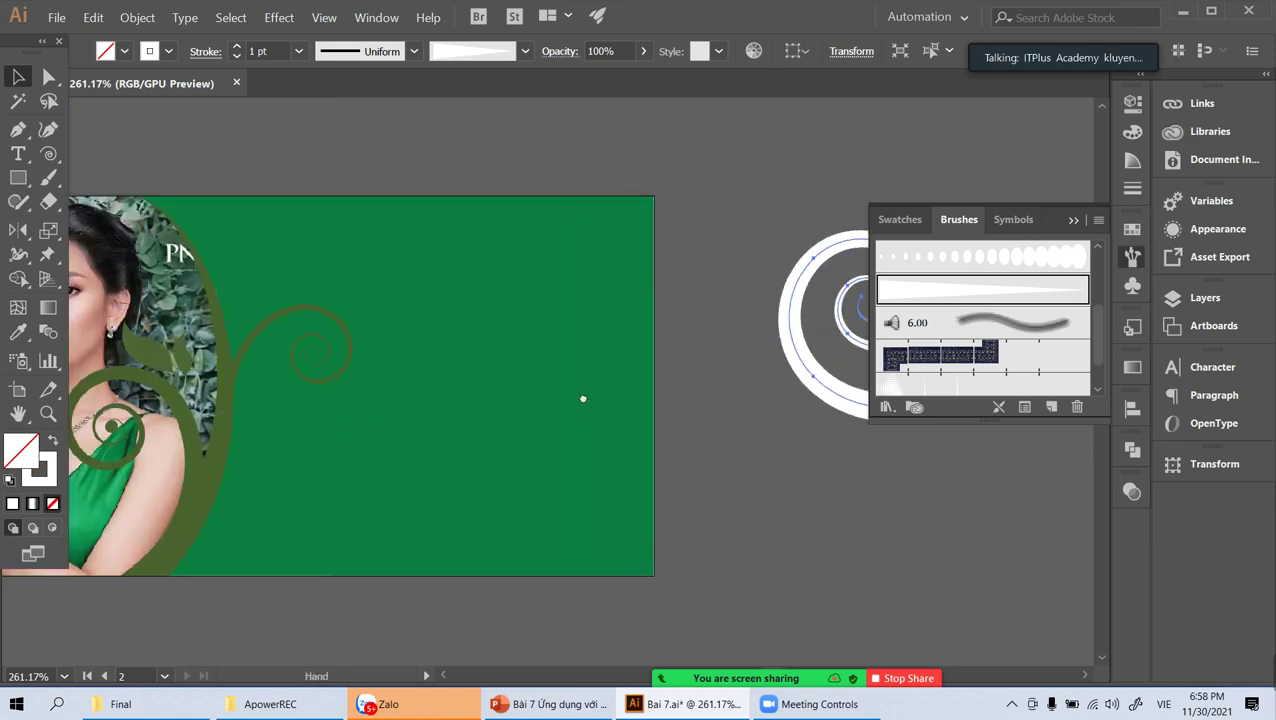
Step: Move the white spiral onto the banner and lock the model photo
mouse_move(797, 359)
left_mouse_down()
mouse_move(368, 400)
mouse_move(387, 421)
mouse_move(507, 415)
left_mouse_up()
left_click(458, 185)
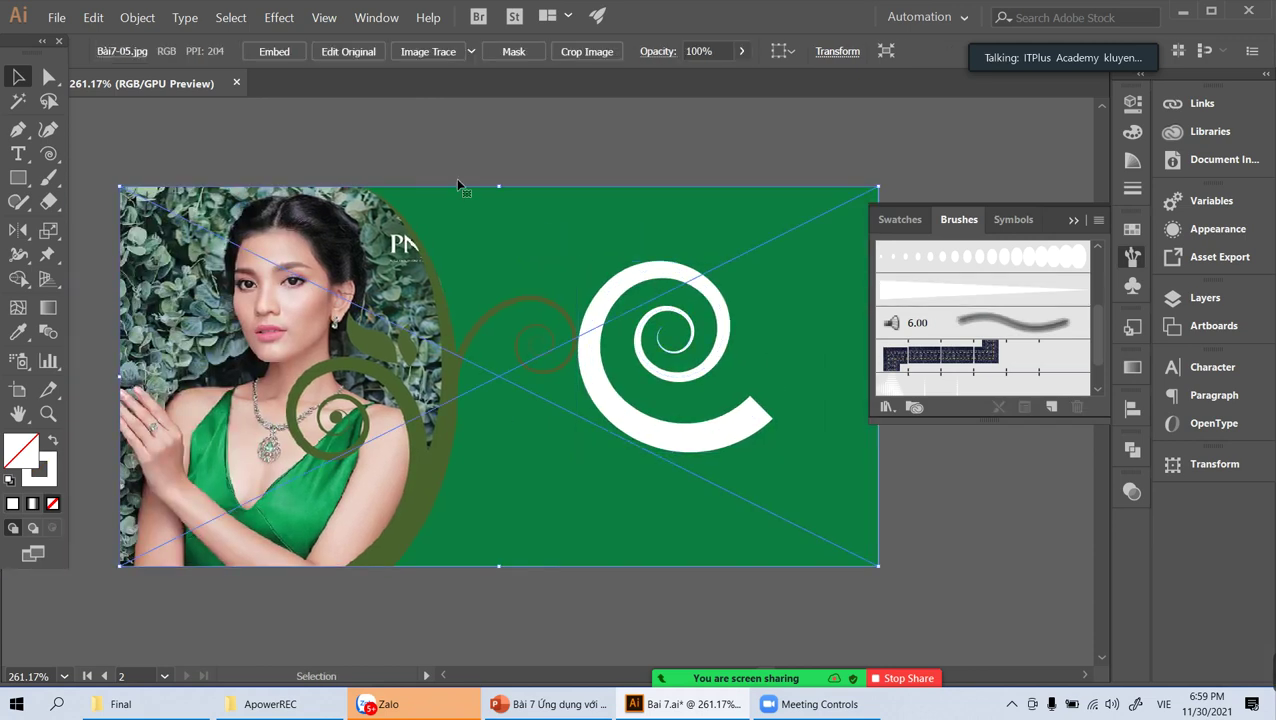
left_click(143, 14)
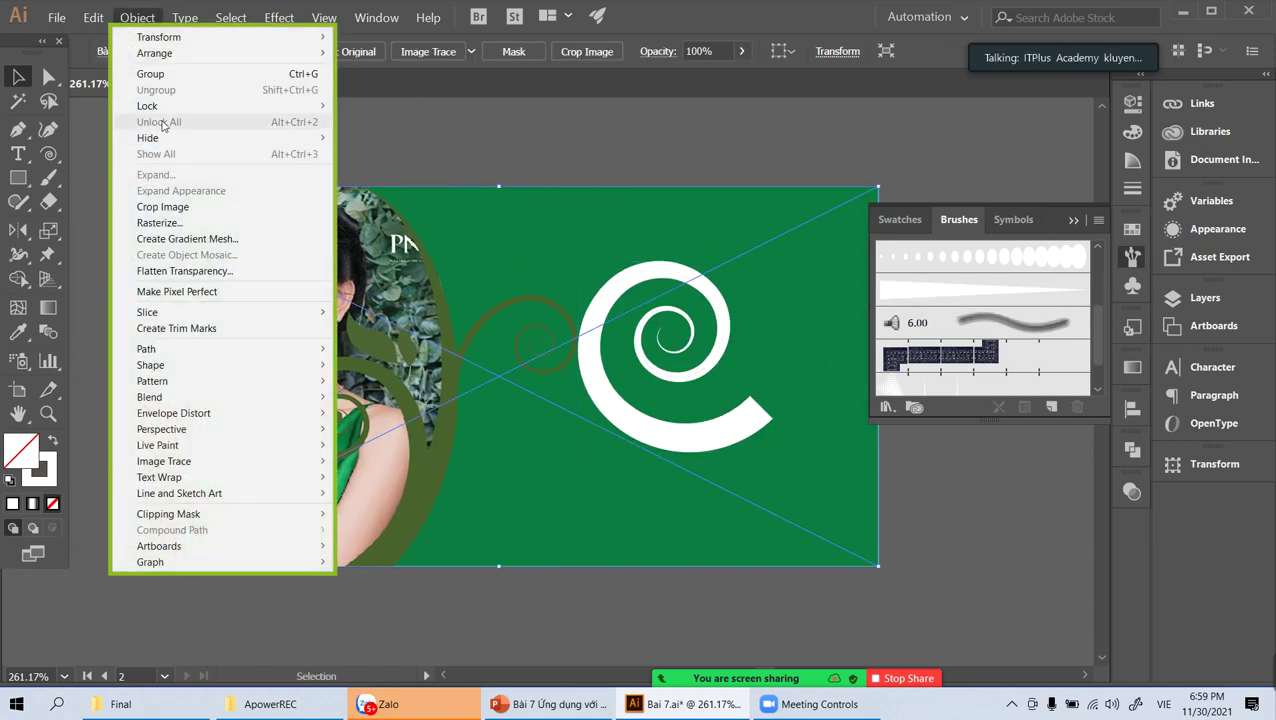
mouse_move(147, 106)
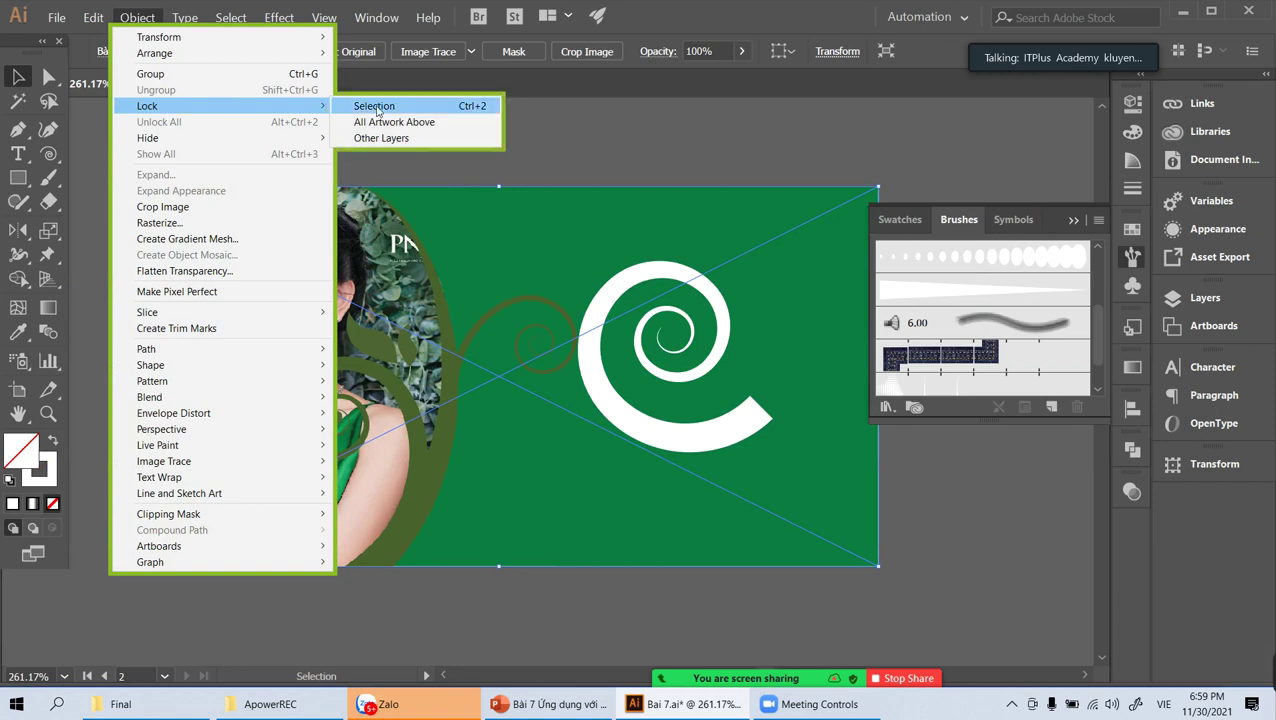
left_click(378, 106)
Step: Rotate the white spiral clockwise and set its stroke to 0.5 pt
left_click(585, 338)
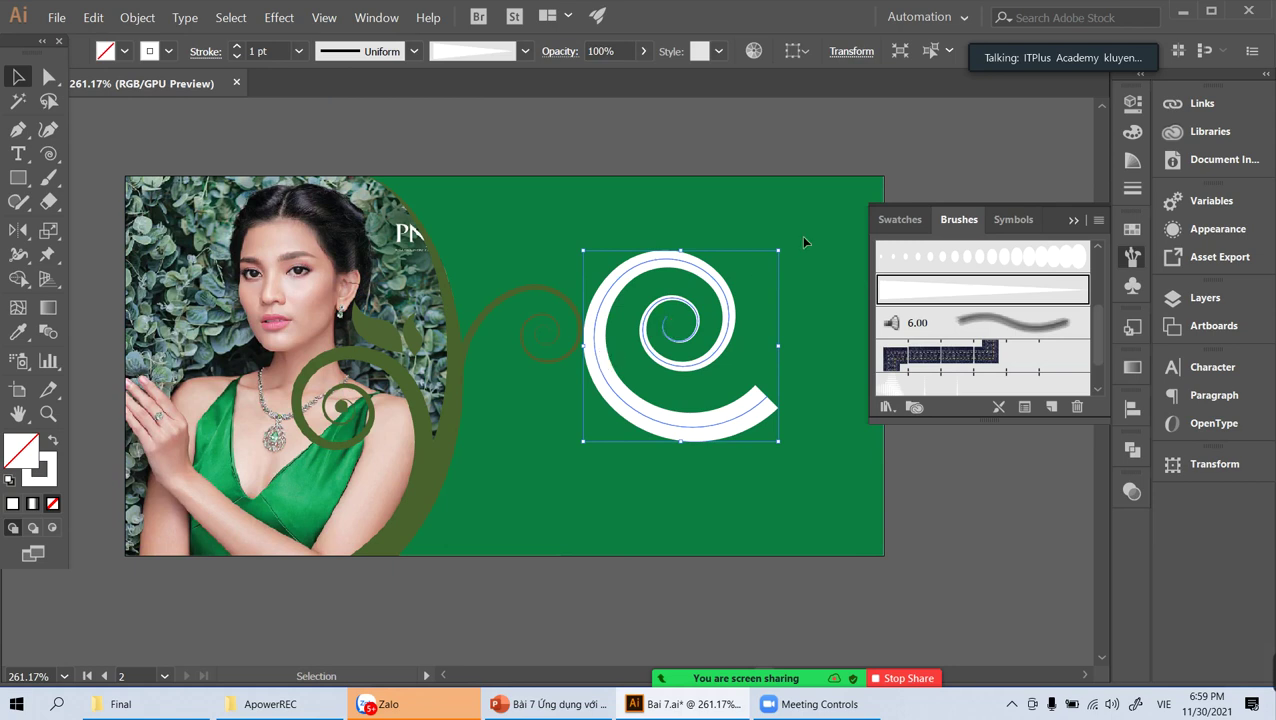
left_click_drag(786, 246, 786, 377)
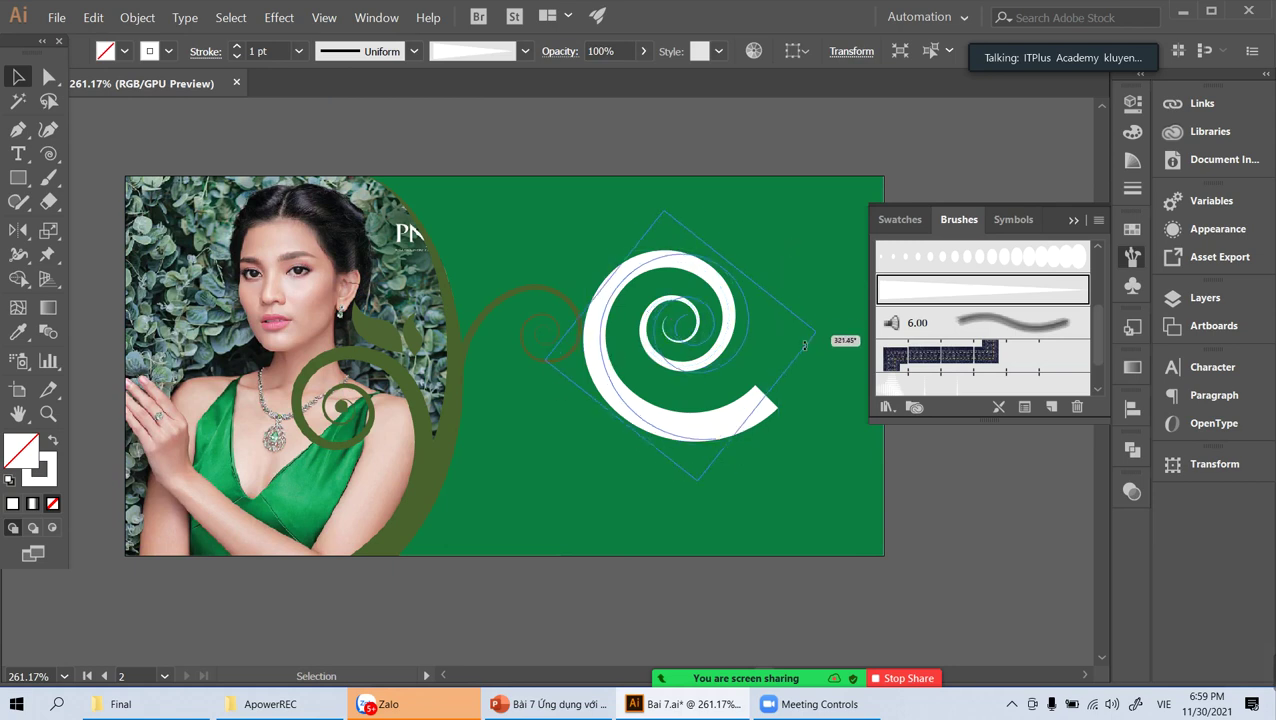
left_click(298, 51)
left_click(312, 91)
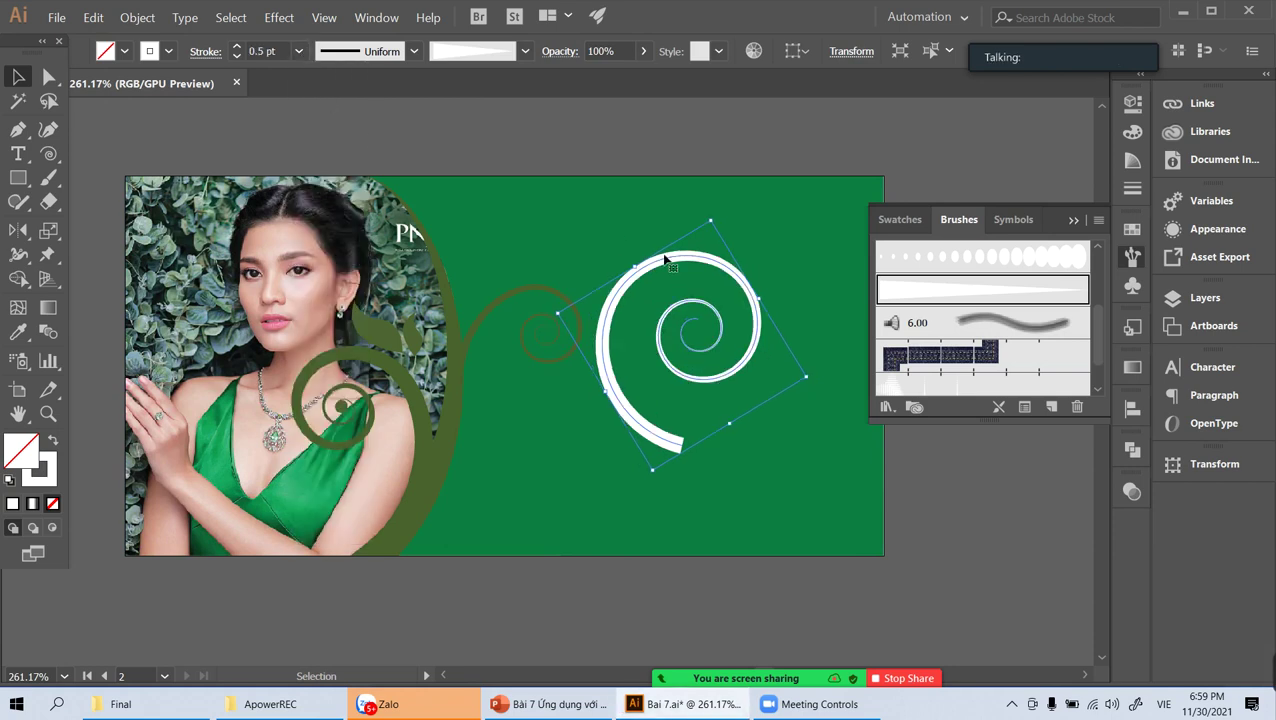
Step: Shrink, rotate and nudge the spiral into place just right of the dark green curve
left_click_drag(722, 266, 580, 262)
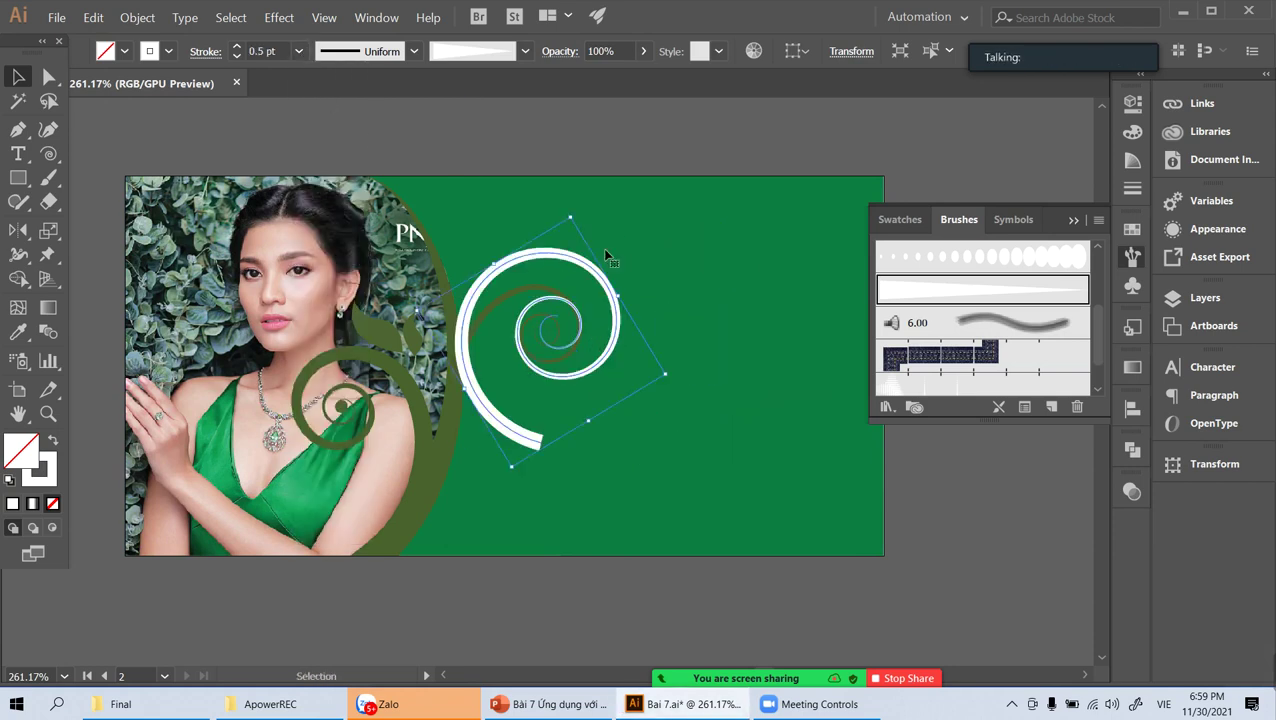
left_click_drag(571, 216, 587, 261)
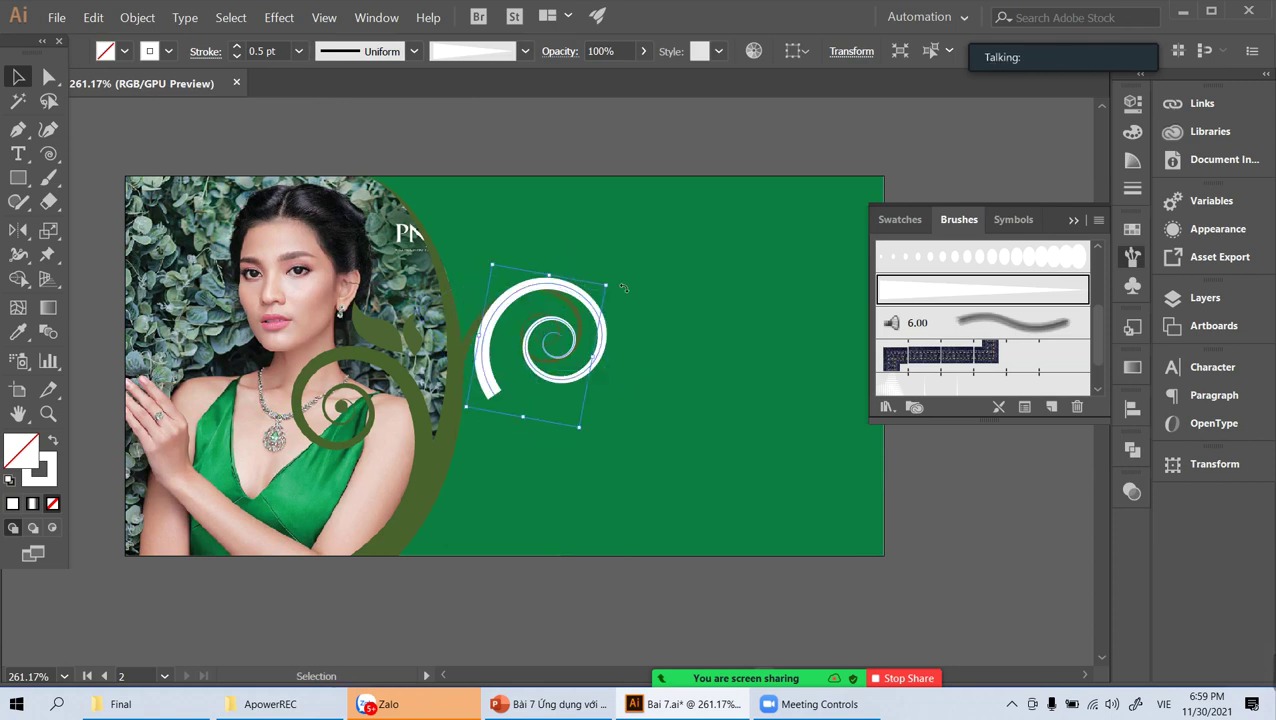
left_click_drag(565, 249, 489, 267)
left_click_drag(491, 318, 468, 312)
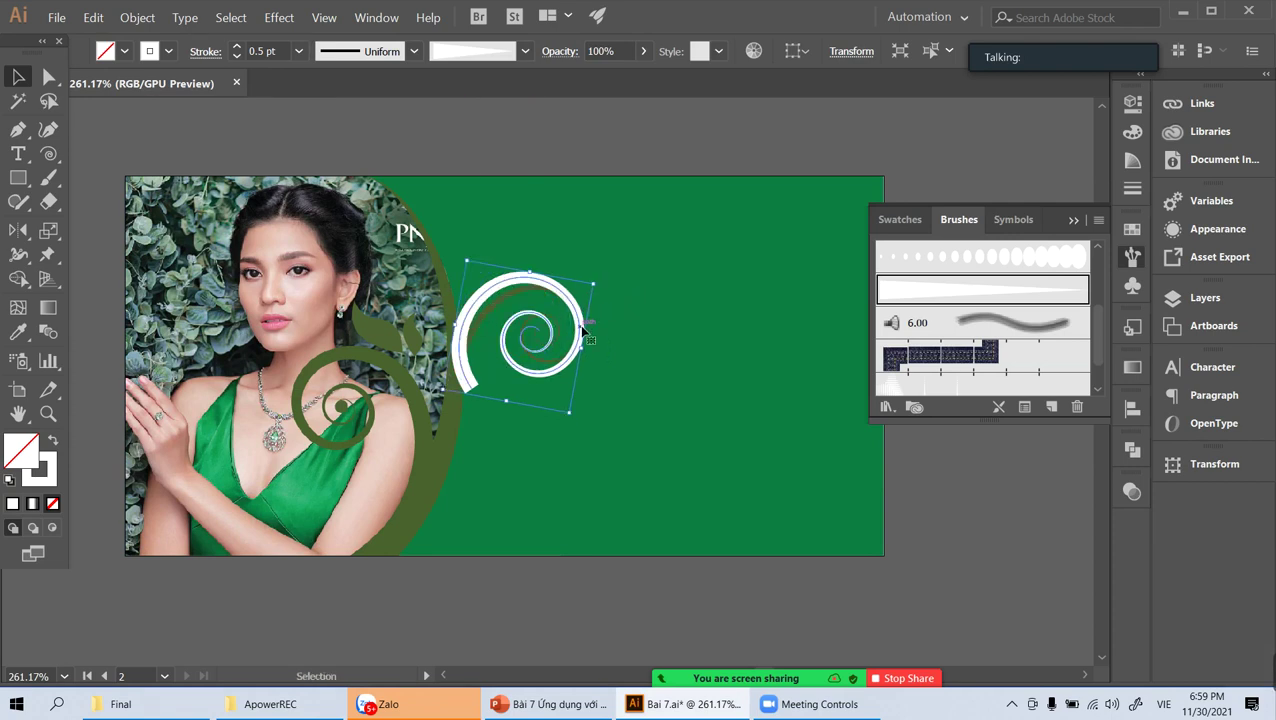
left_click_drag(598, 279, 605, 311)
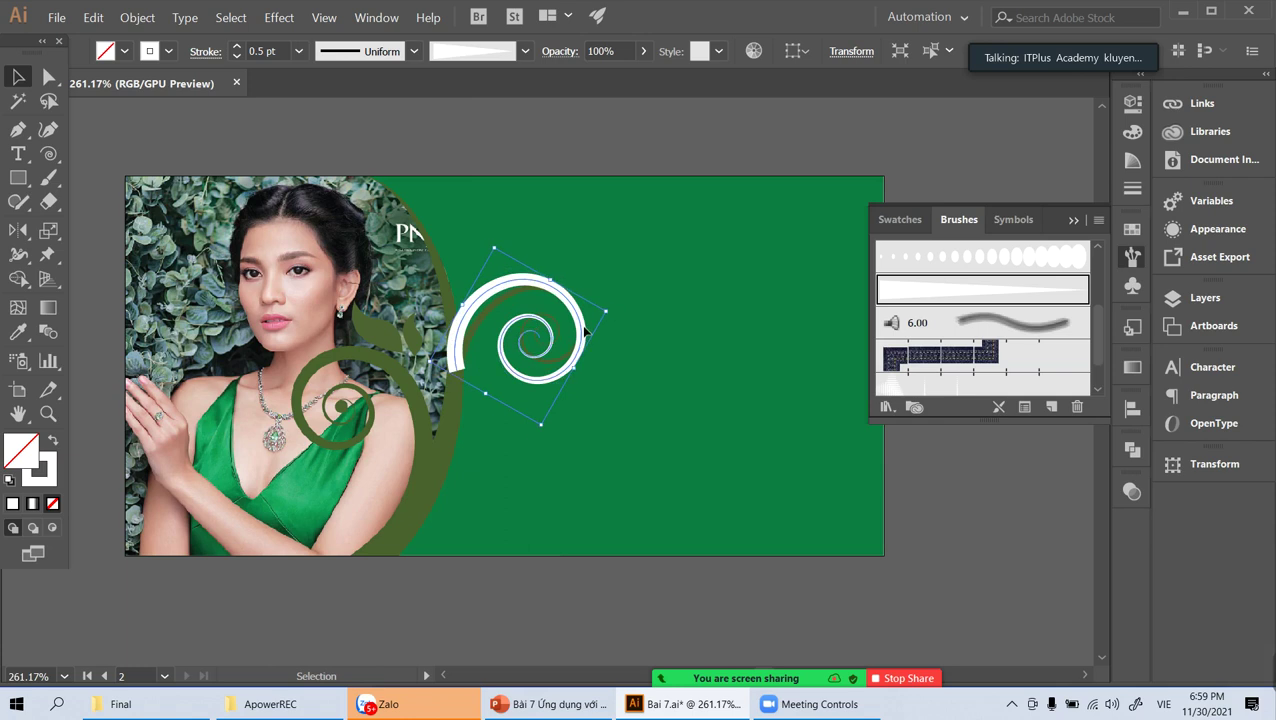
left_click_drag(552, 346, 556, 346)
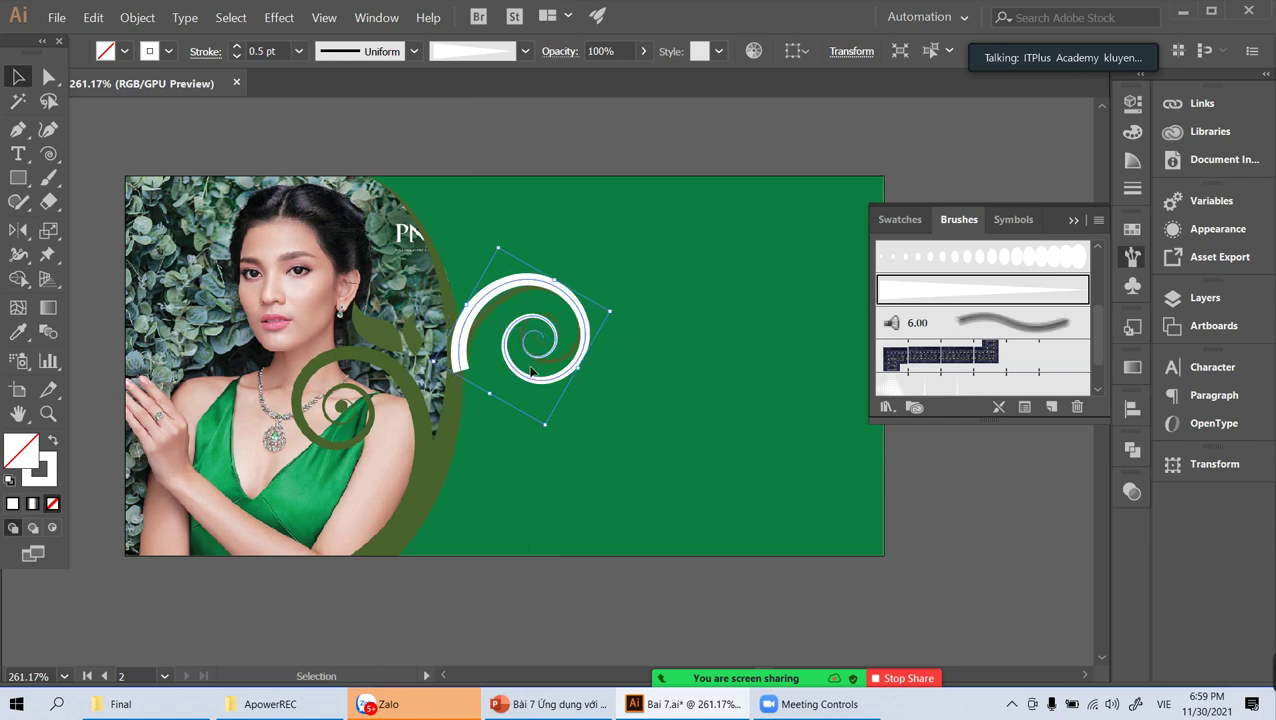
left_click(628, 365)
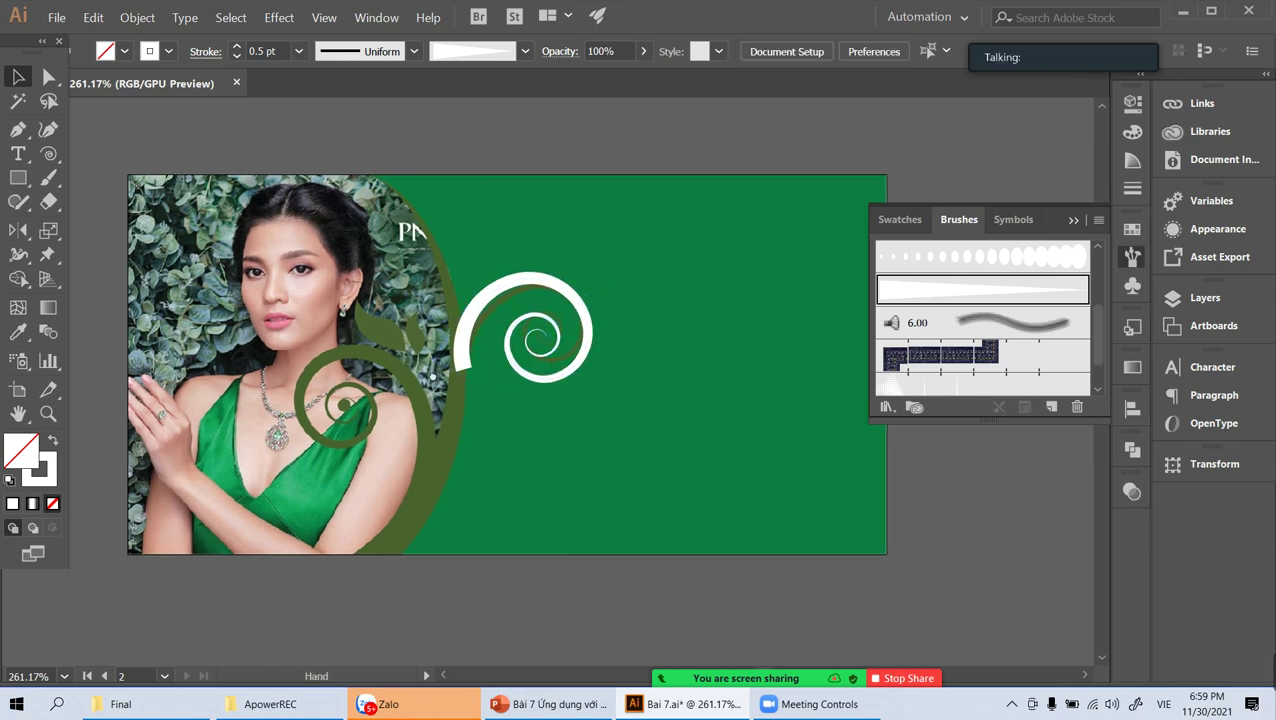
left_click_drag(458, 376, 506, 352)
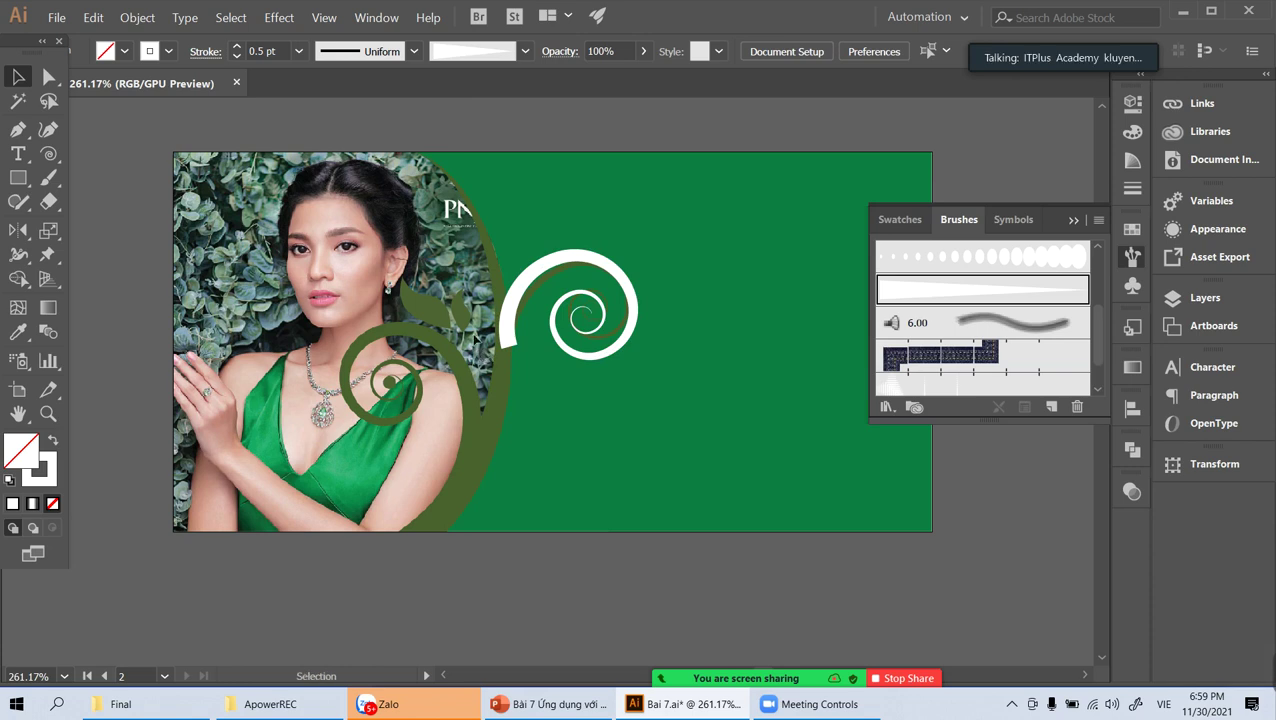
Step: Draw a curved path from the artboard's top to bottom and apply the tapered brush
key("p")
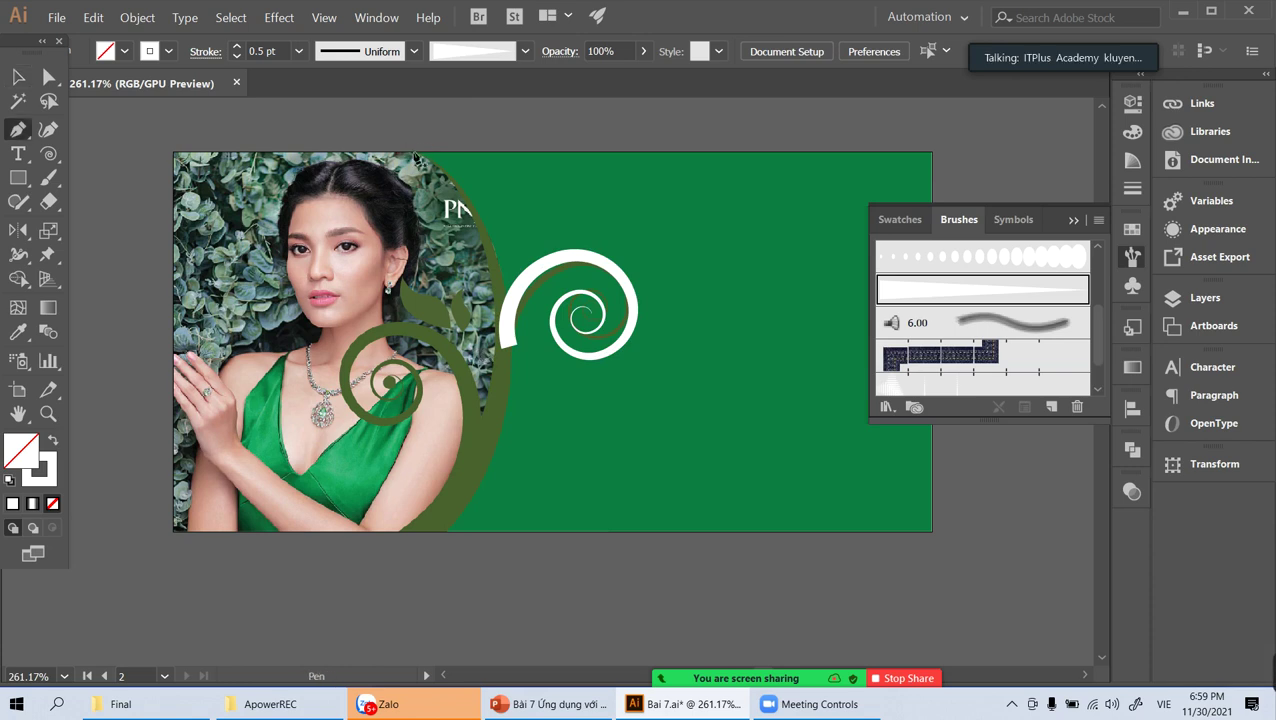
left_click(418, 155)
scroll(460, 360, "down", 2)
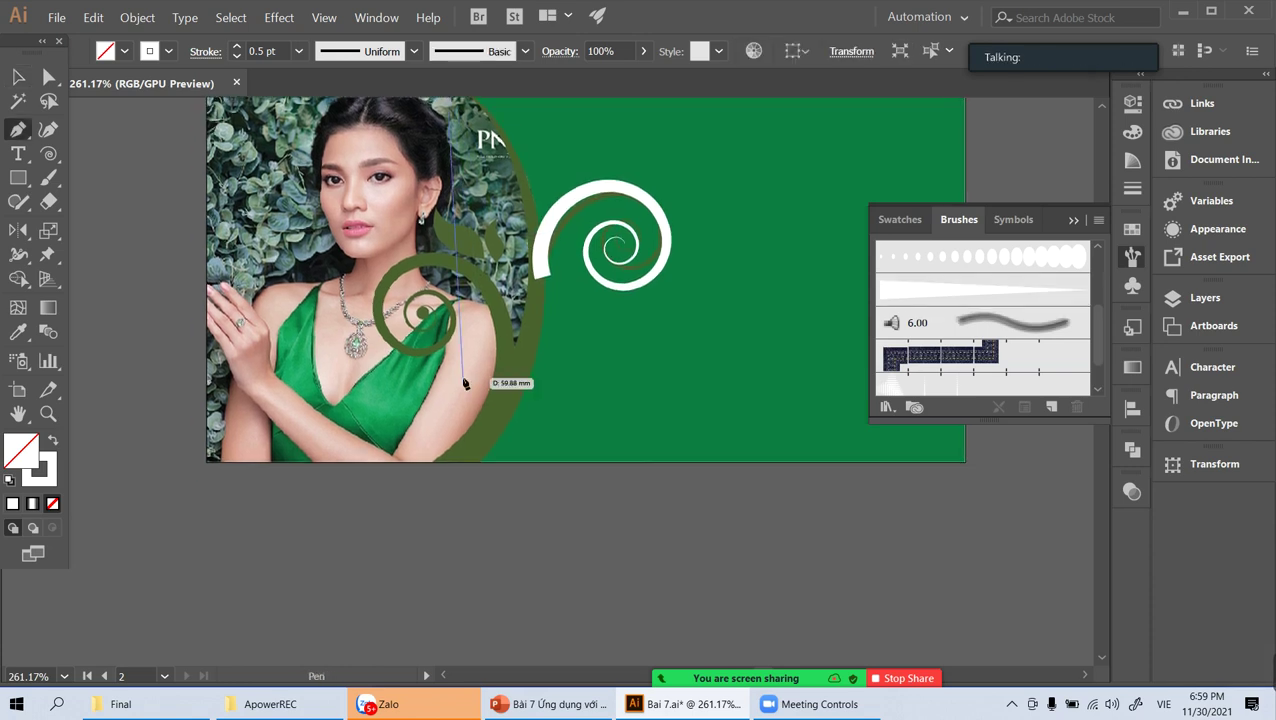
mouse_move(454, 462)
left_mouse_down()
mouse_move(267, 634)
mouse_move(278, 640)
left_mouse_up()
key("v")
left_click(906, 292)
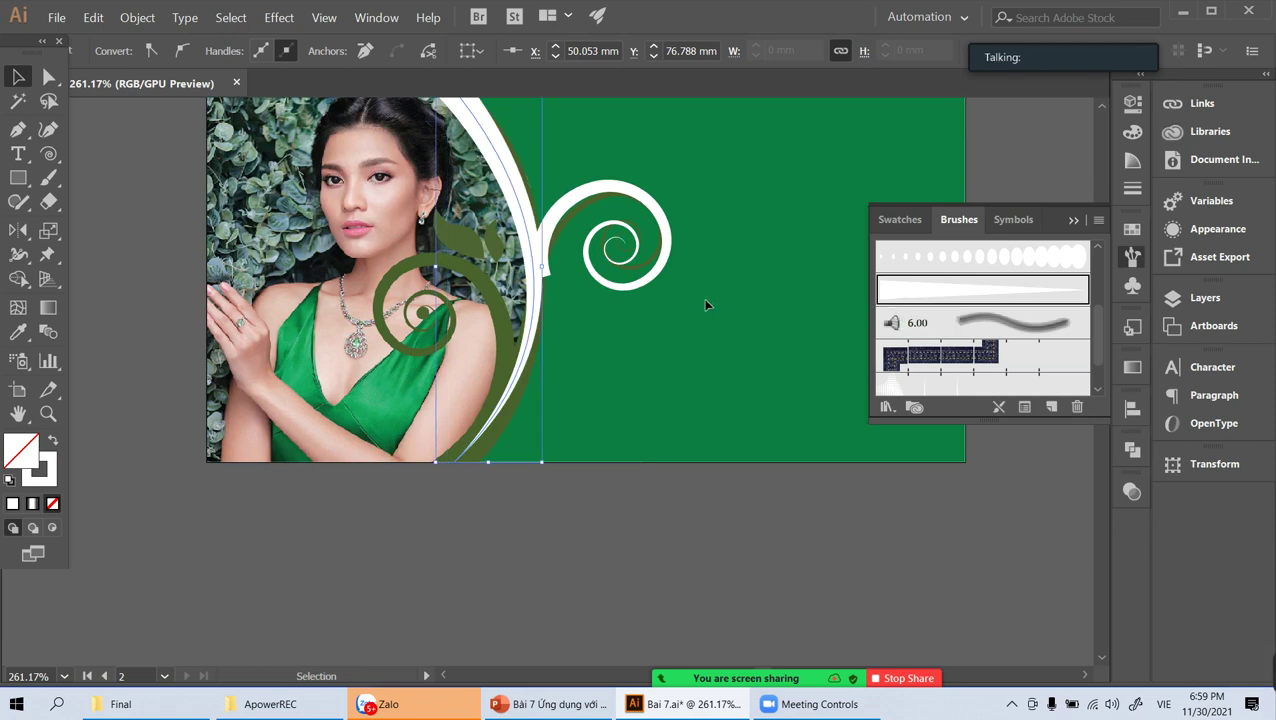
Step: Reflect the white curve so it follows the photo's edge
key("o")
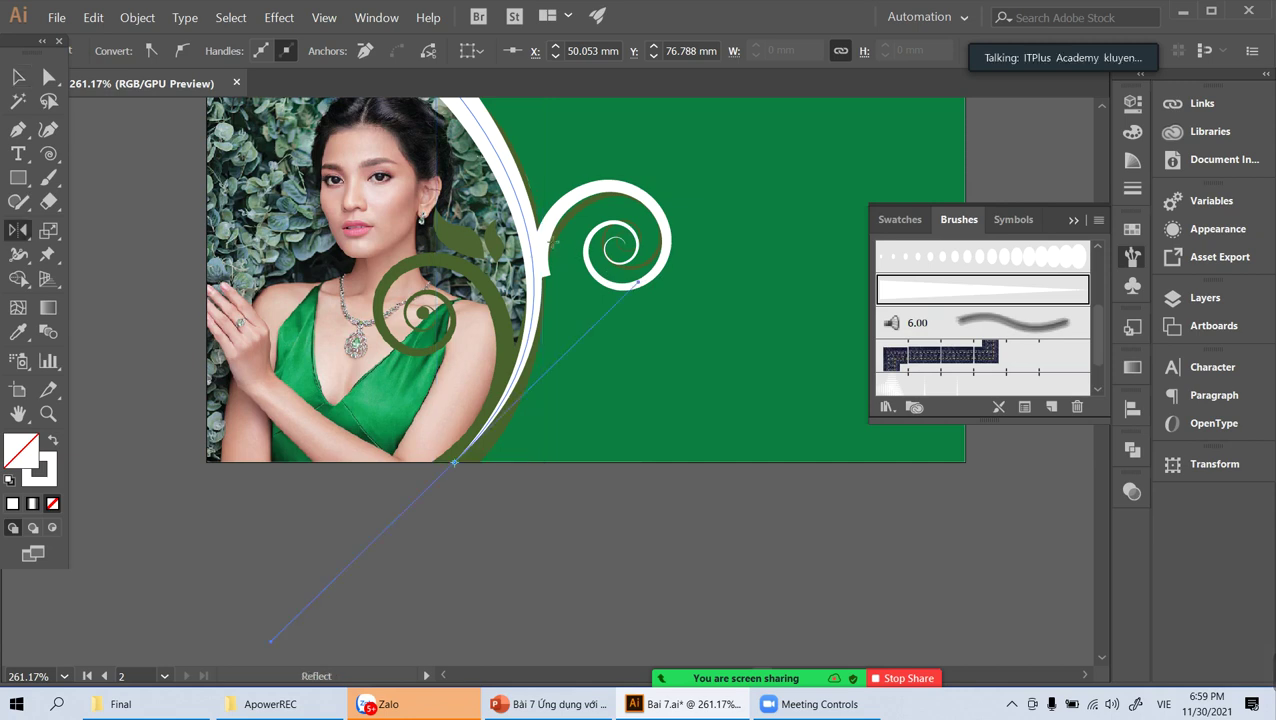
scroll(637, 281, "up", 1)
key("v")
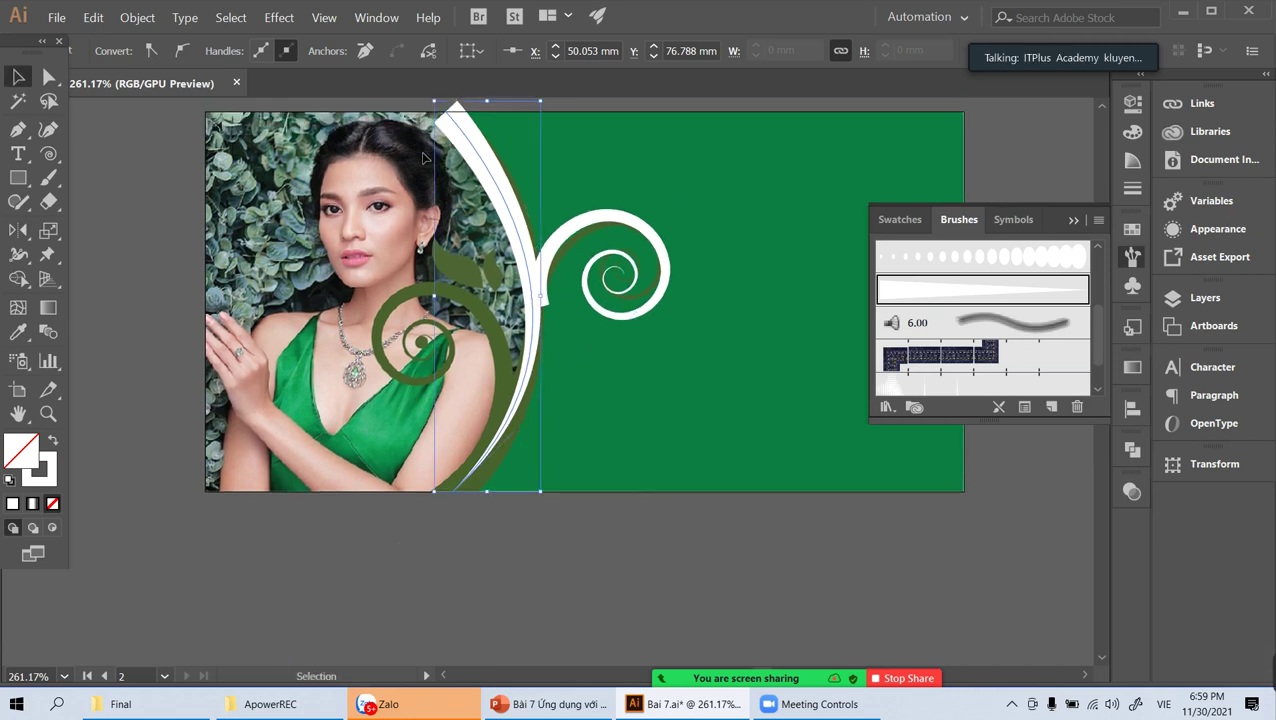
left_click_drag(490, 180, 501, 226)
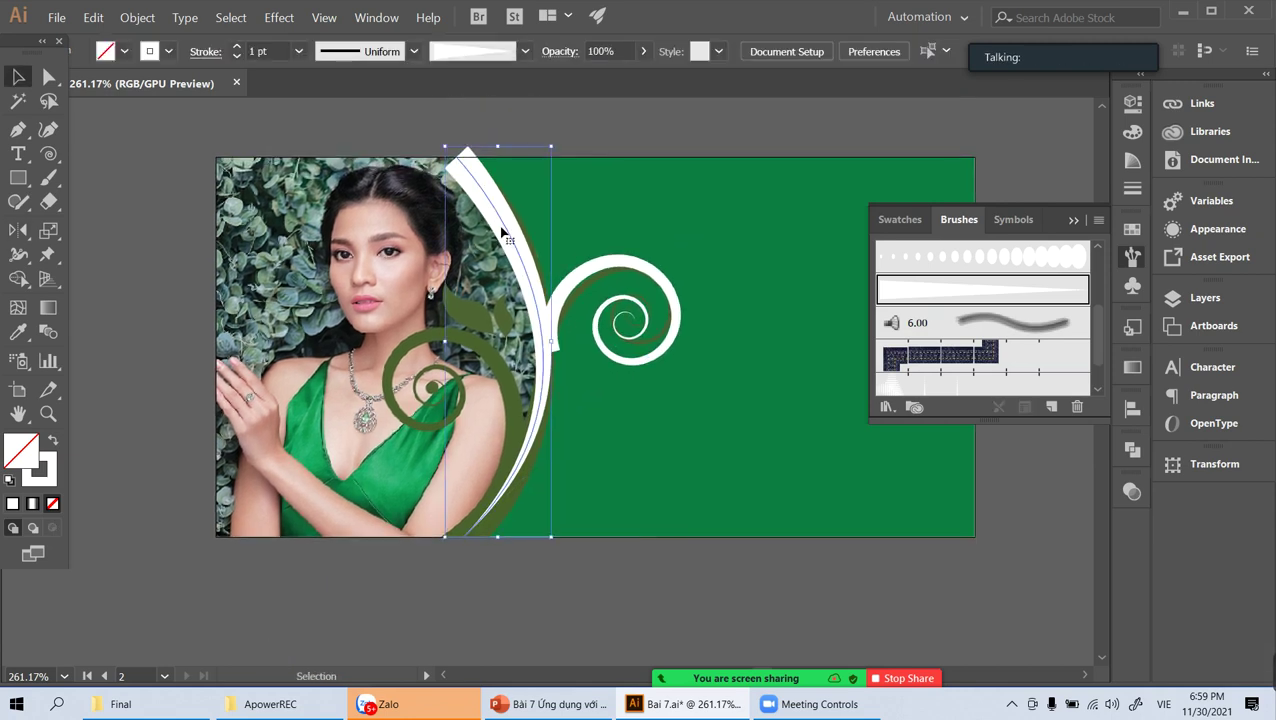
key("o")
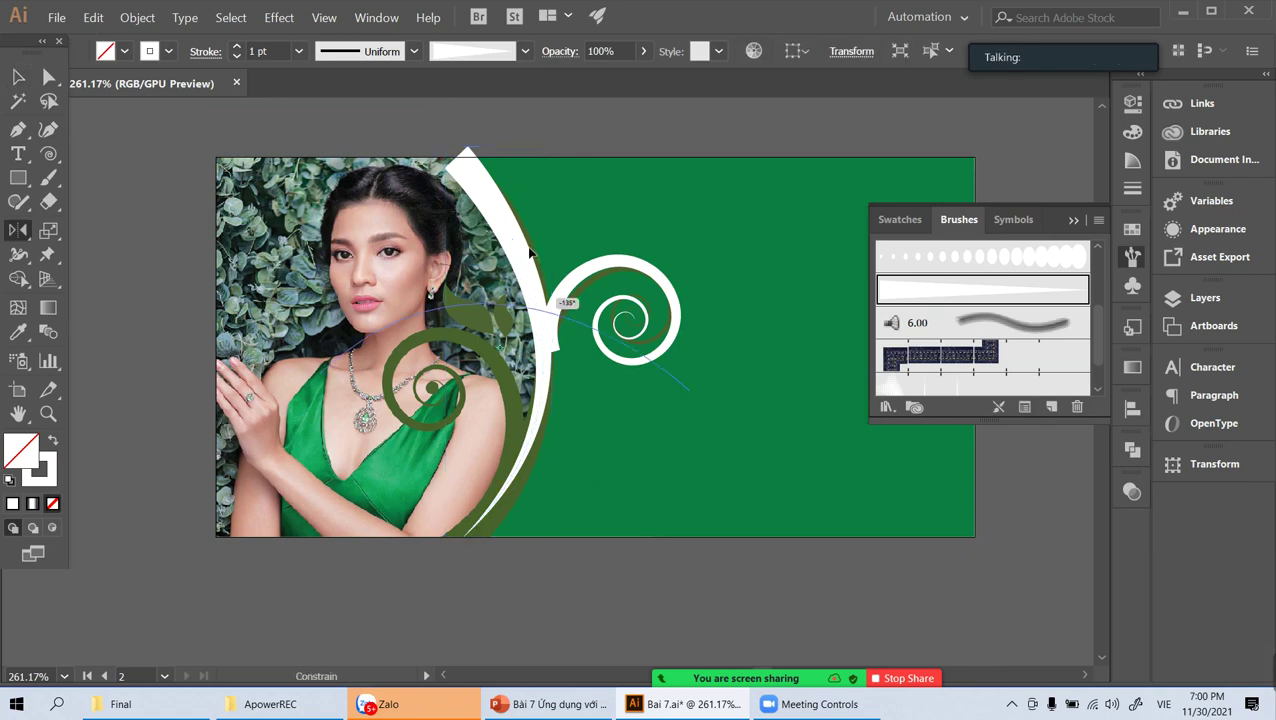
mouse_move(536, 206)
left_mouse_down()
mouse_move(525, 224)
mouse_move(546, 221)
mouse_move(534, 407)
left_mouse_up()
key("v")
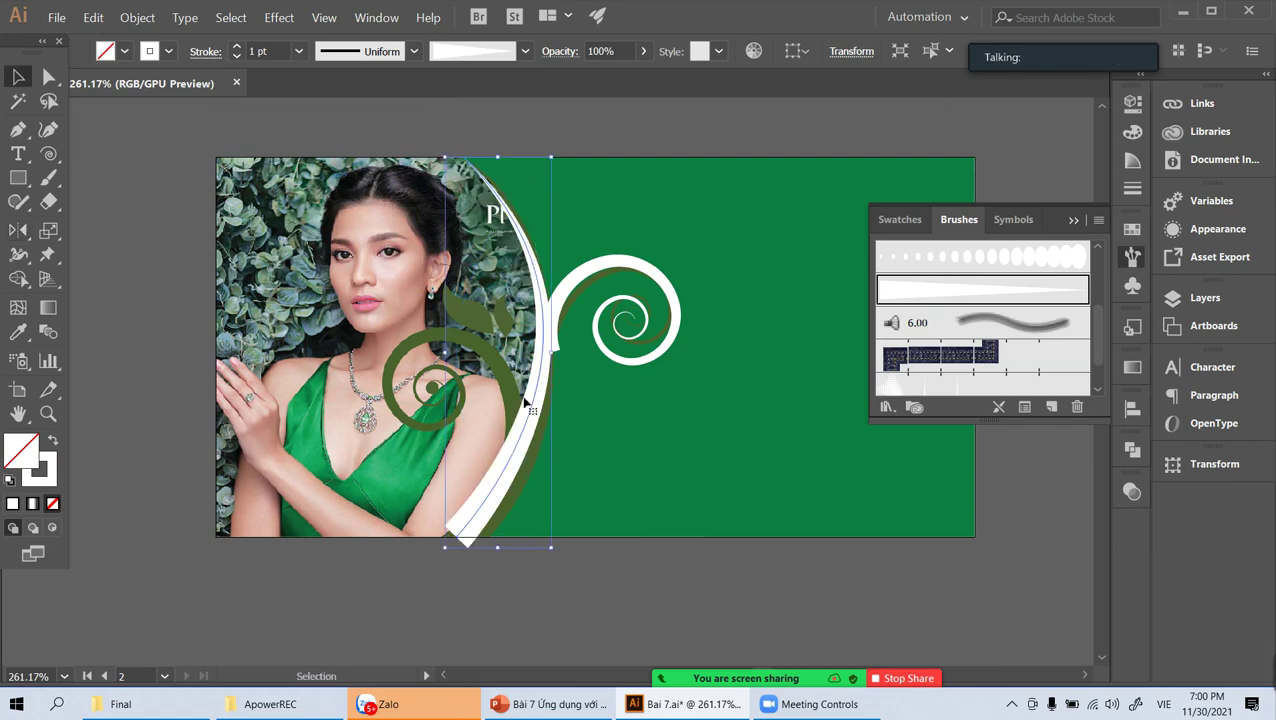
left_click(141, 246)
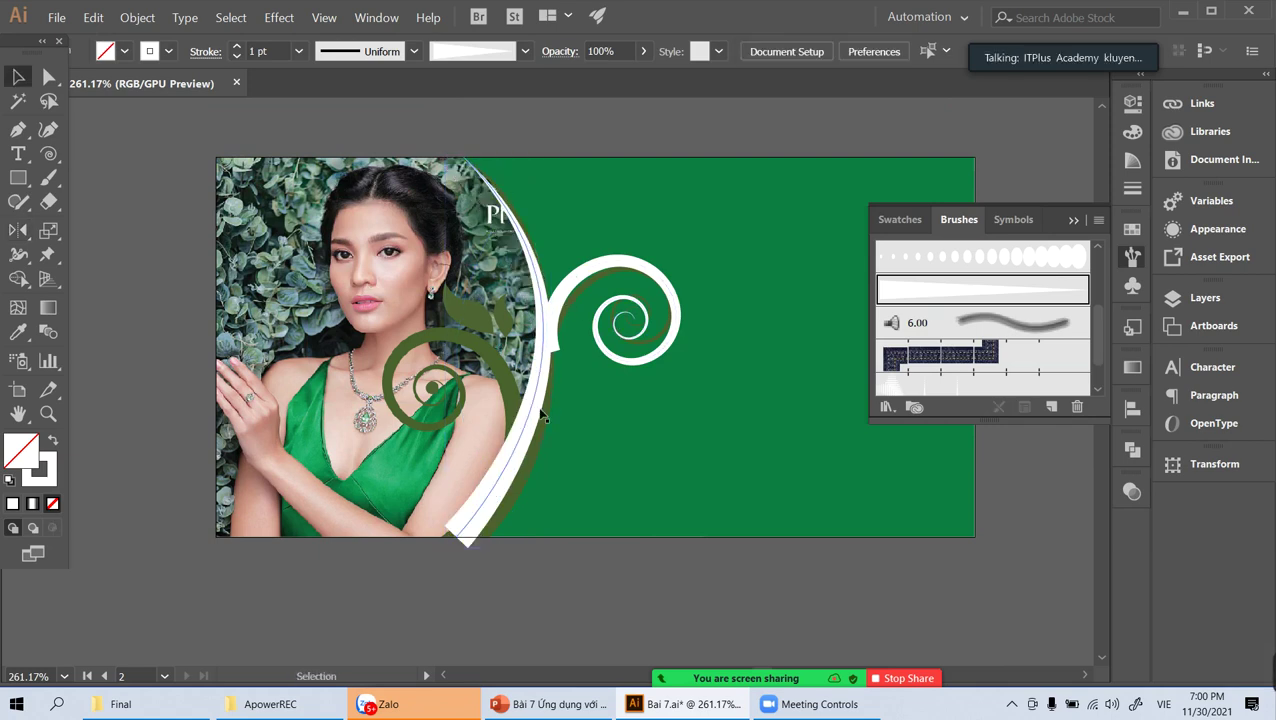
Step: Set the white curve's stroke weight to 0.75 pt
left_click_drag(537, 418, 545, 410)
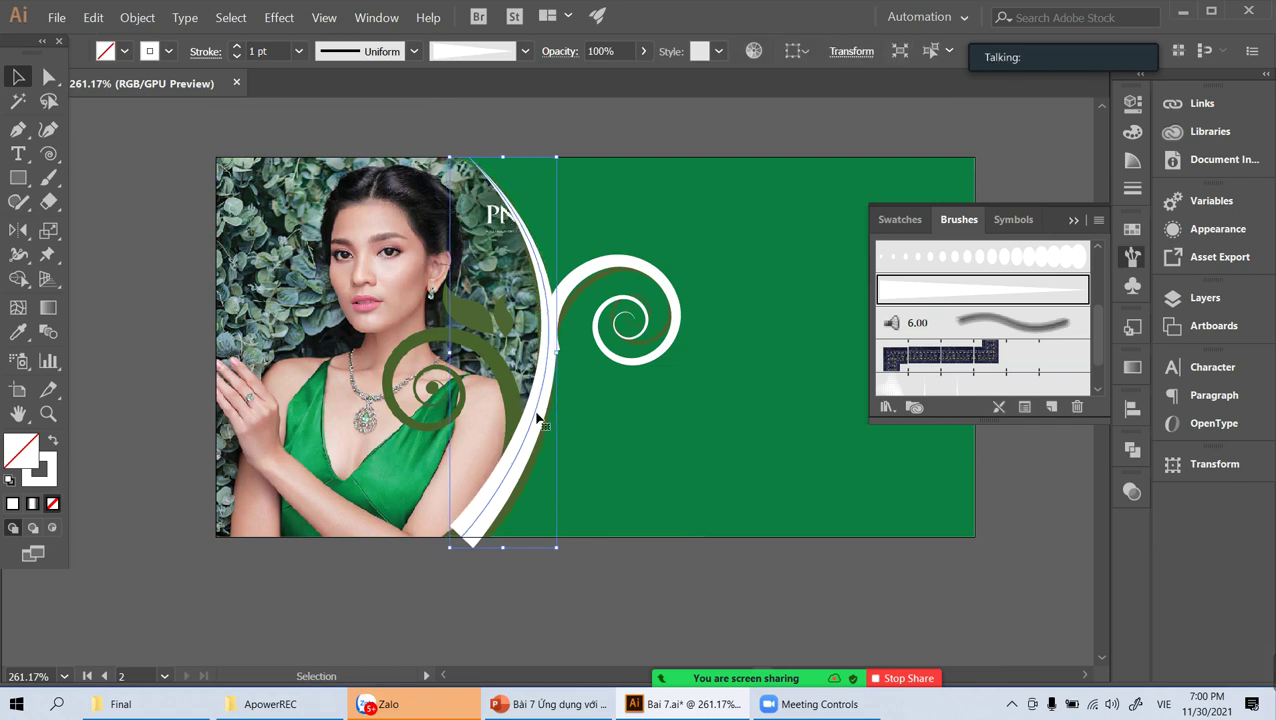
left_click(297, 51)
left_click(322, 118)
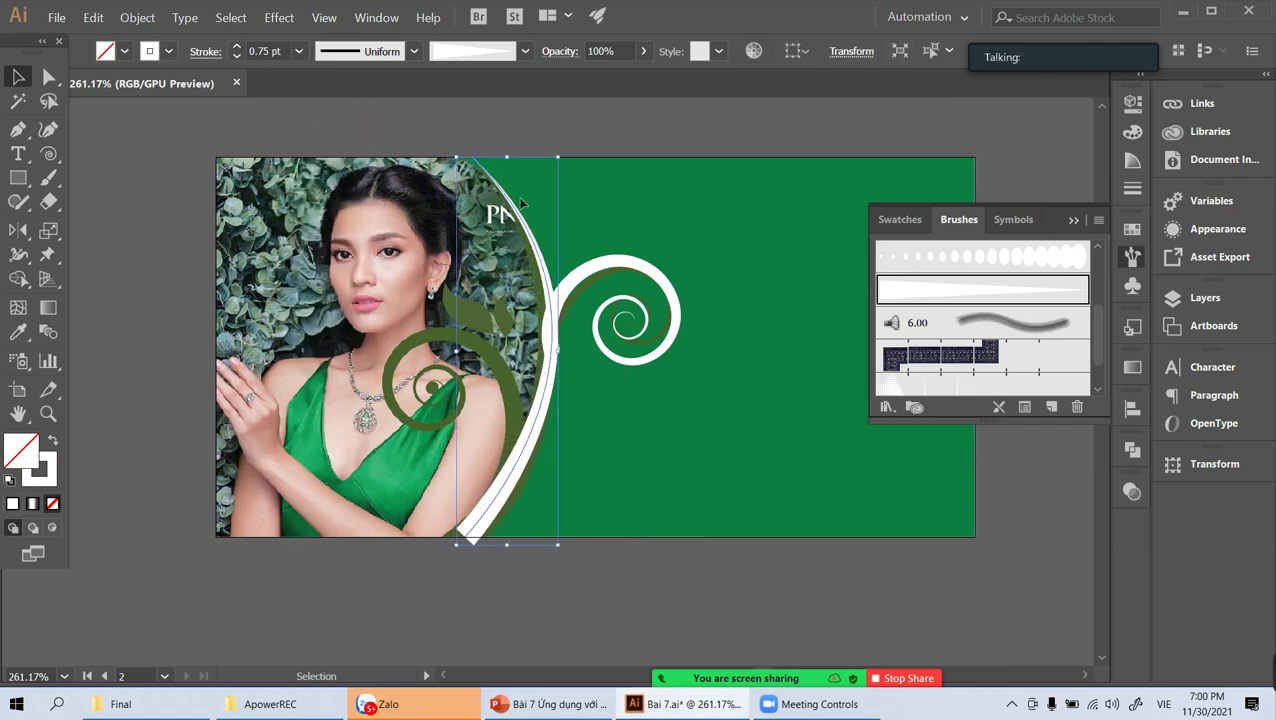
Step: Thin the white spiral's stroke to 0.25 pt and zoom in around the spirals
left_click(600, 262)
left_click(297, 51)
left_click(322, 101)
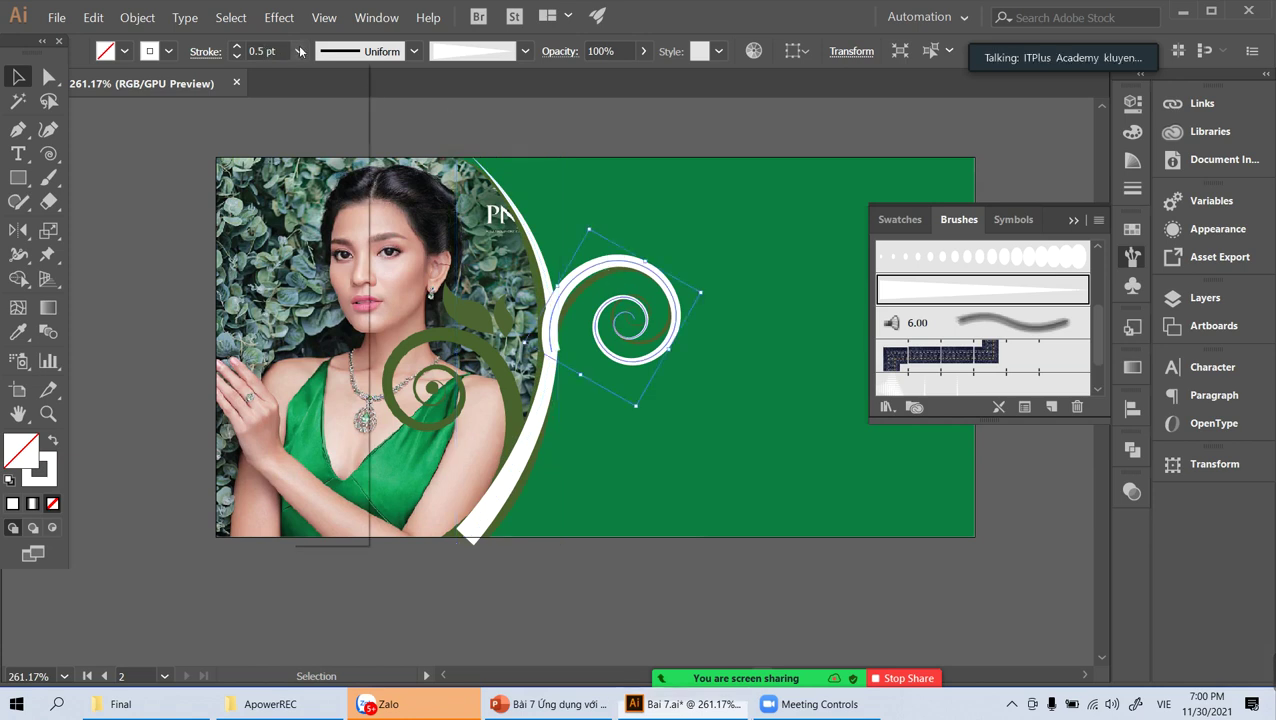
left_click(298, 51)
left_click(323, 70)
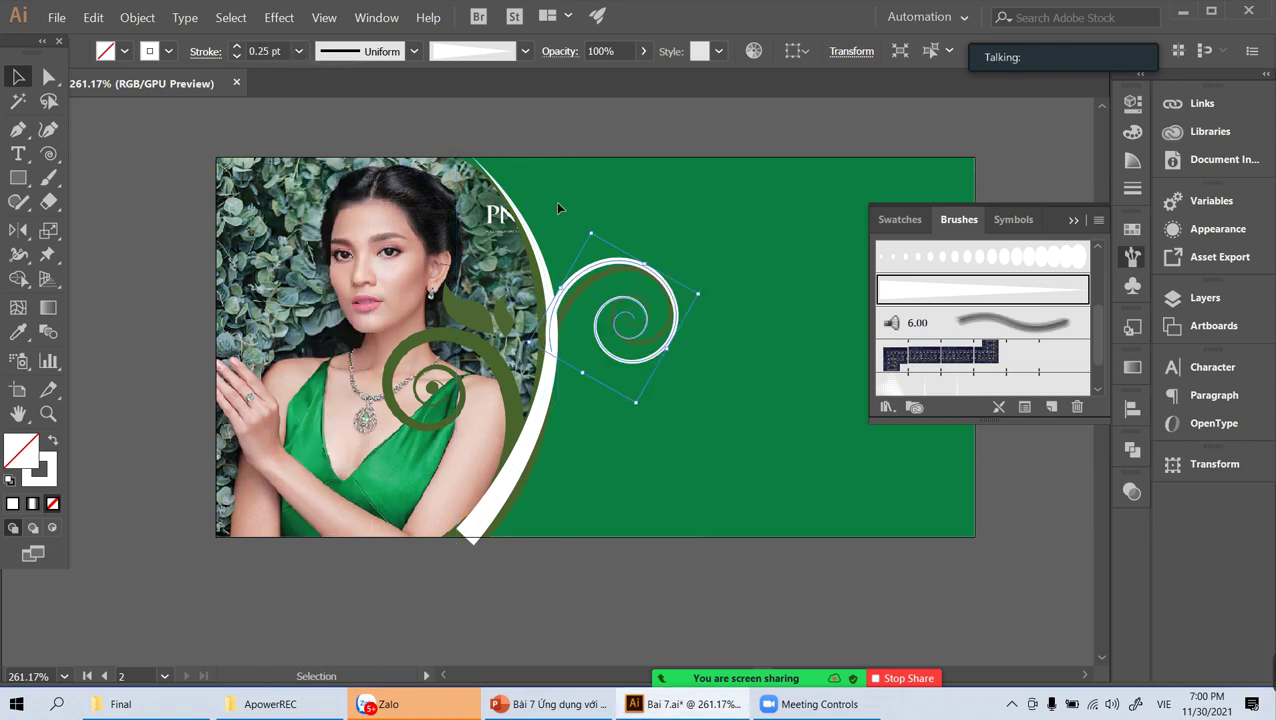
left_click(673, 128)
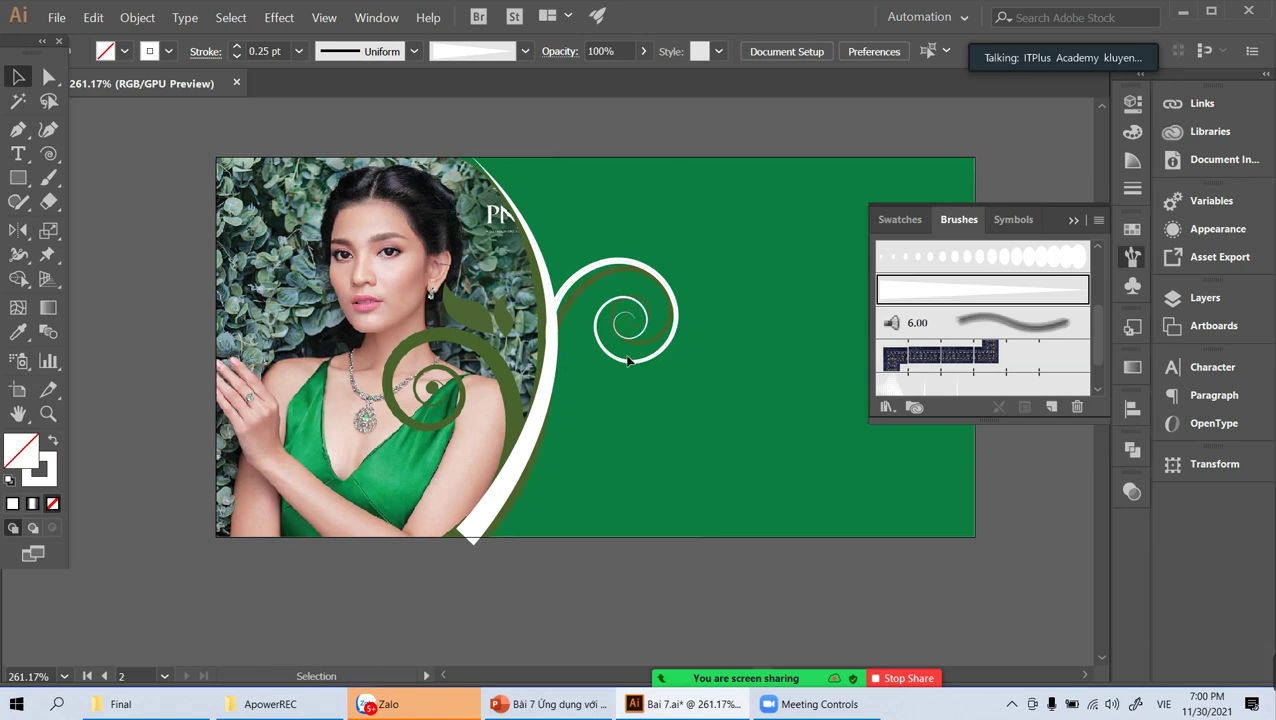
key("z")
mouse_move(436, 379)
left_mouse_down()
mouse_move(468, 400)
mouse_move(526, 345)
left_mouse_up()
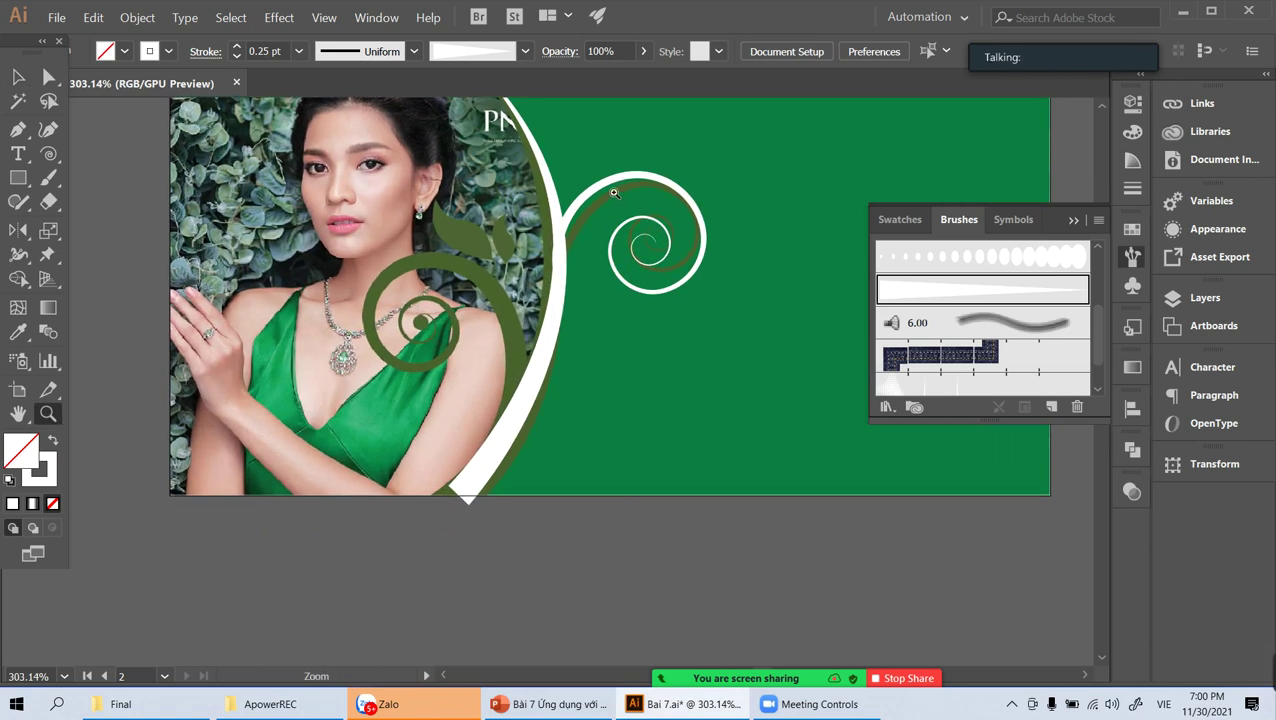
Step: Draw a new spiral over the model's necklace and reflect its winding direction
key("v")
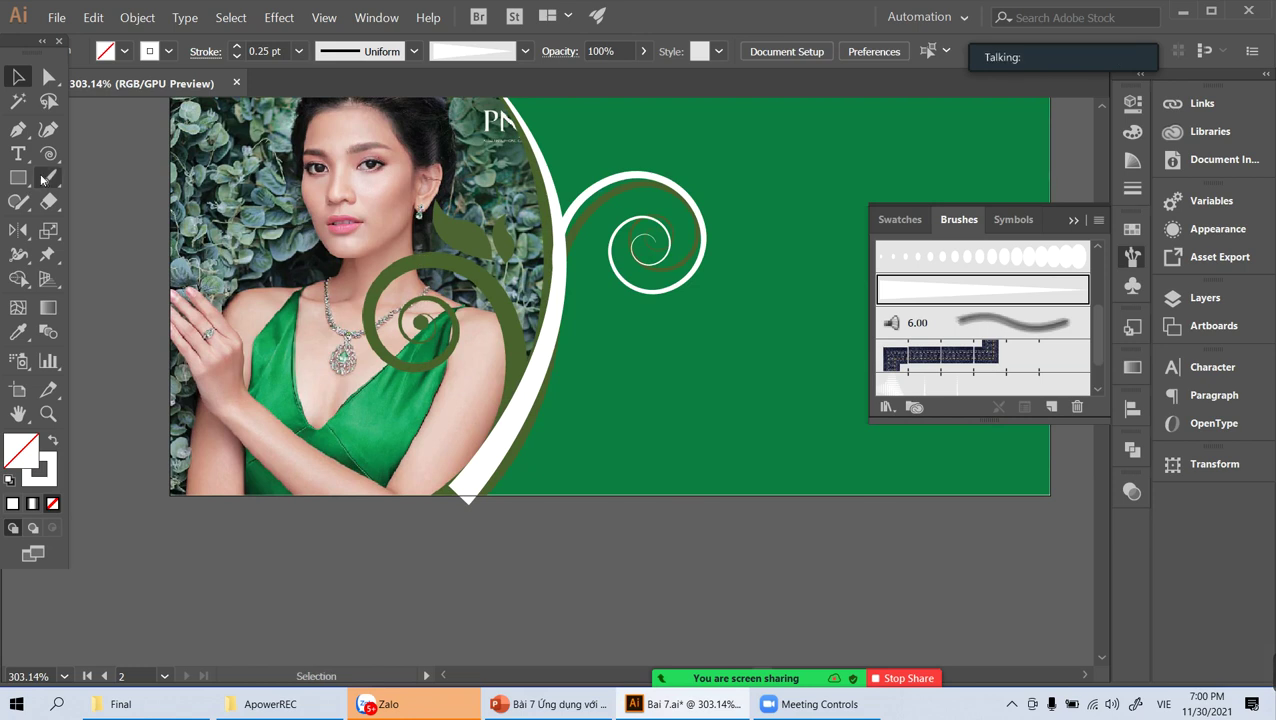
left_click(50, 155)
left_click_drag(50, 155, 117, 204)
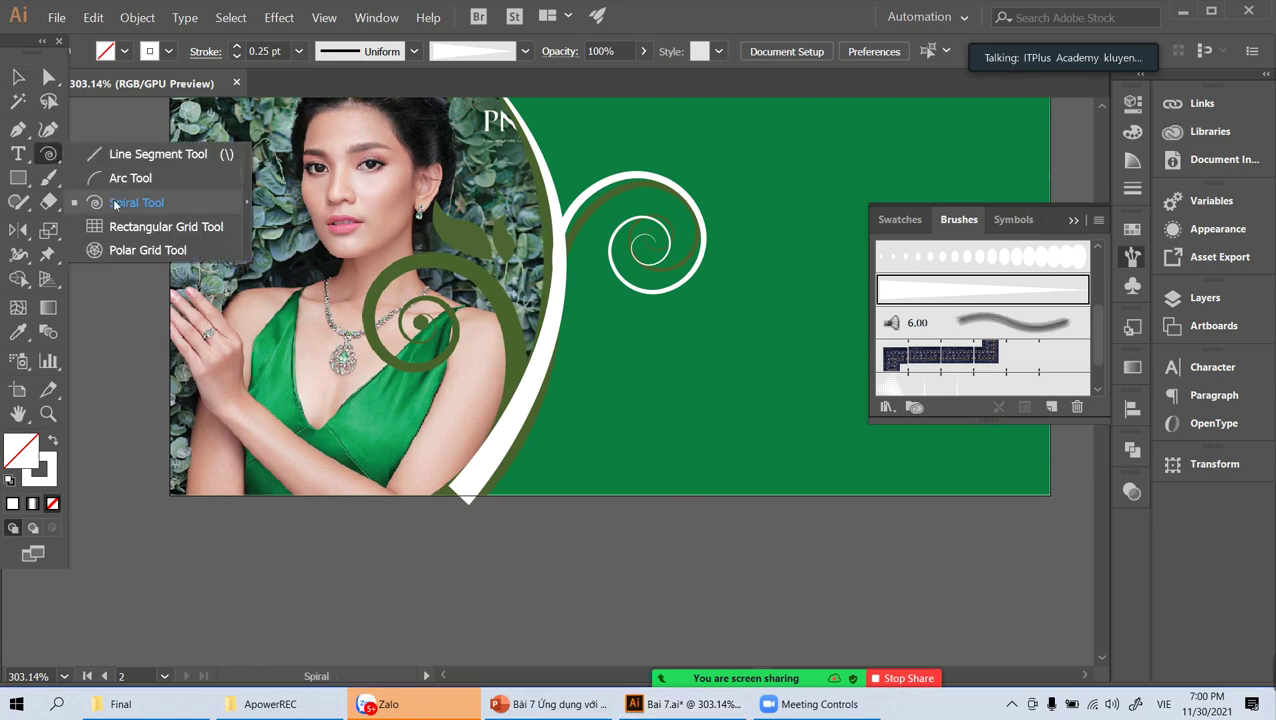
mouse_move(371, 268)
left_mouse_down()
mouse_move(464, 359)
mouse_move(436, 333)
left_mouse_up()
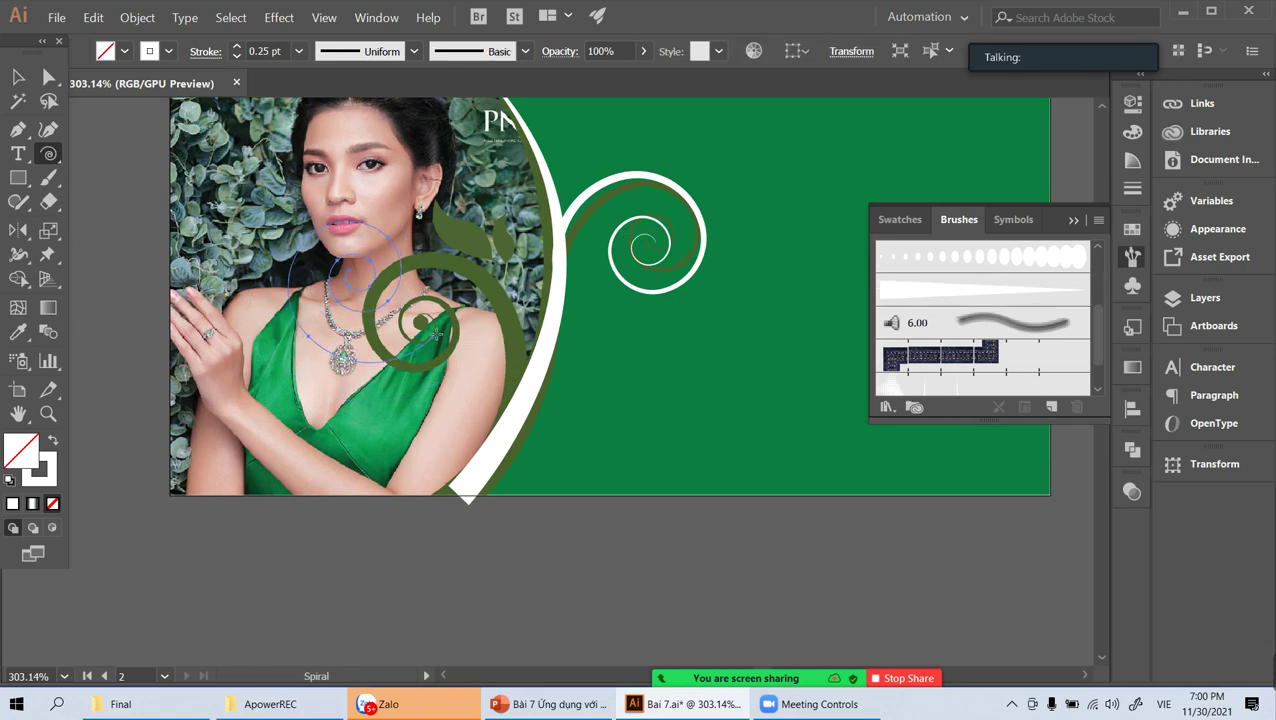
key("o")
left_click_drag(331, 341, 434, 284)
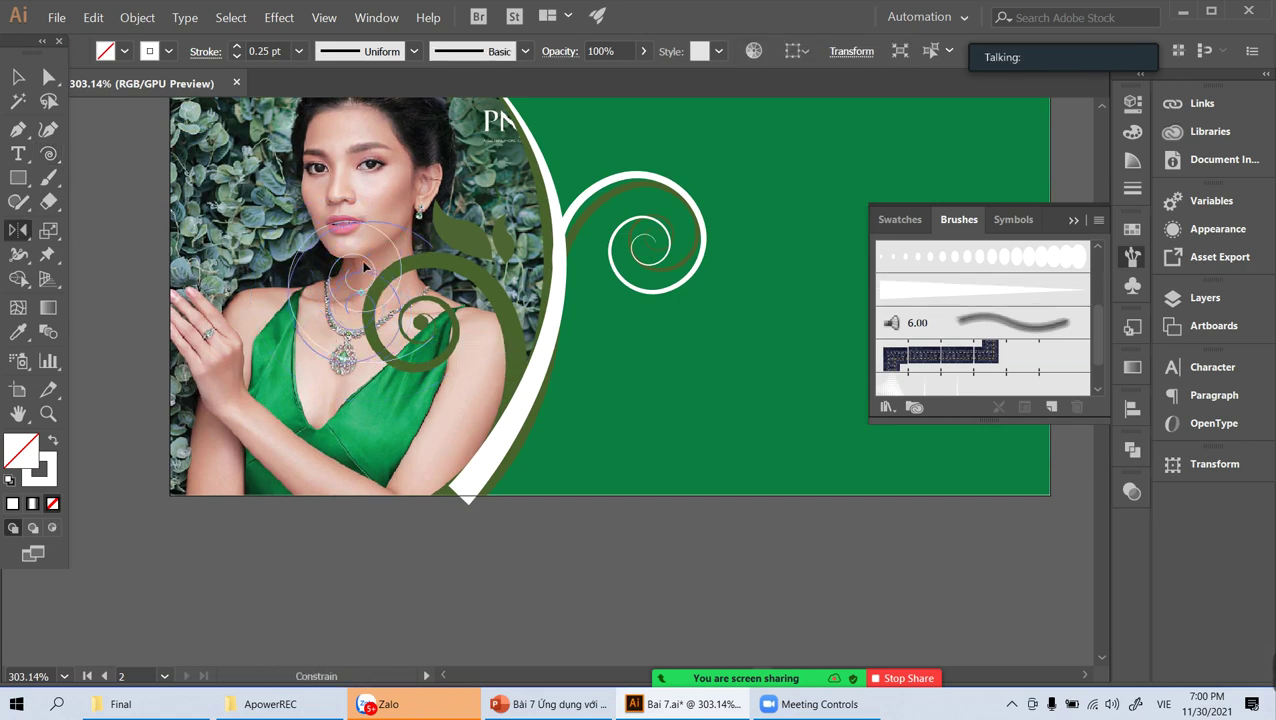
Step: Apply the tapered brush at 0.25 pt and rotate the spiral clockwise over the green swirl
key("v")
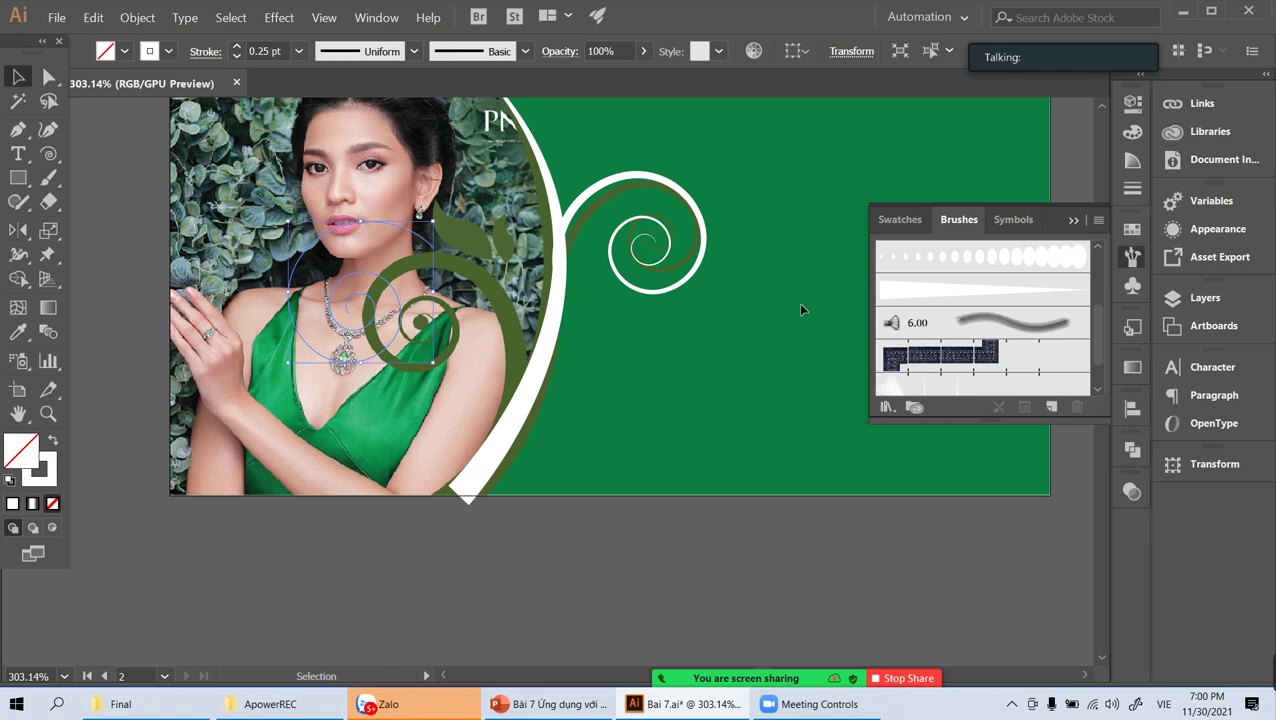
left_click(911, 290)
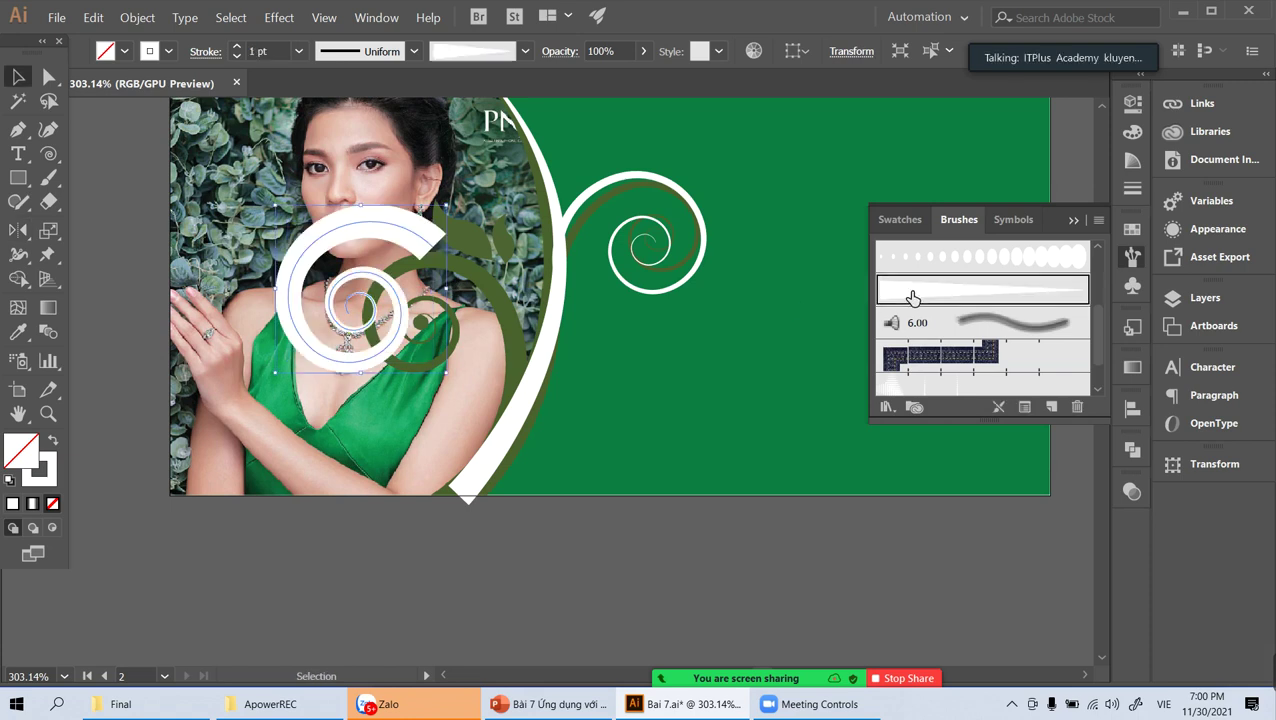
left_click(298, 51)
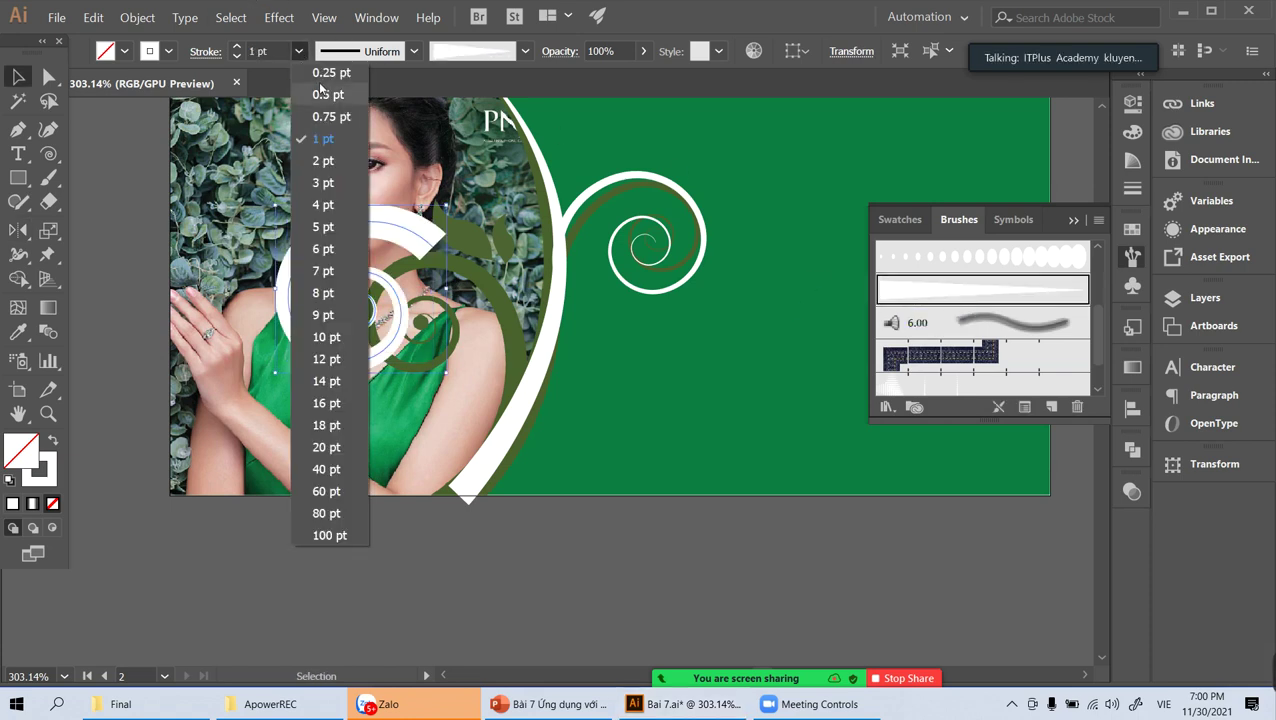
left_click(325, 72)
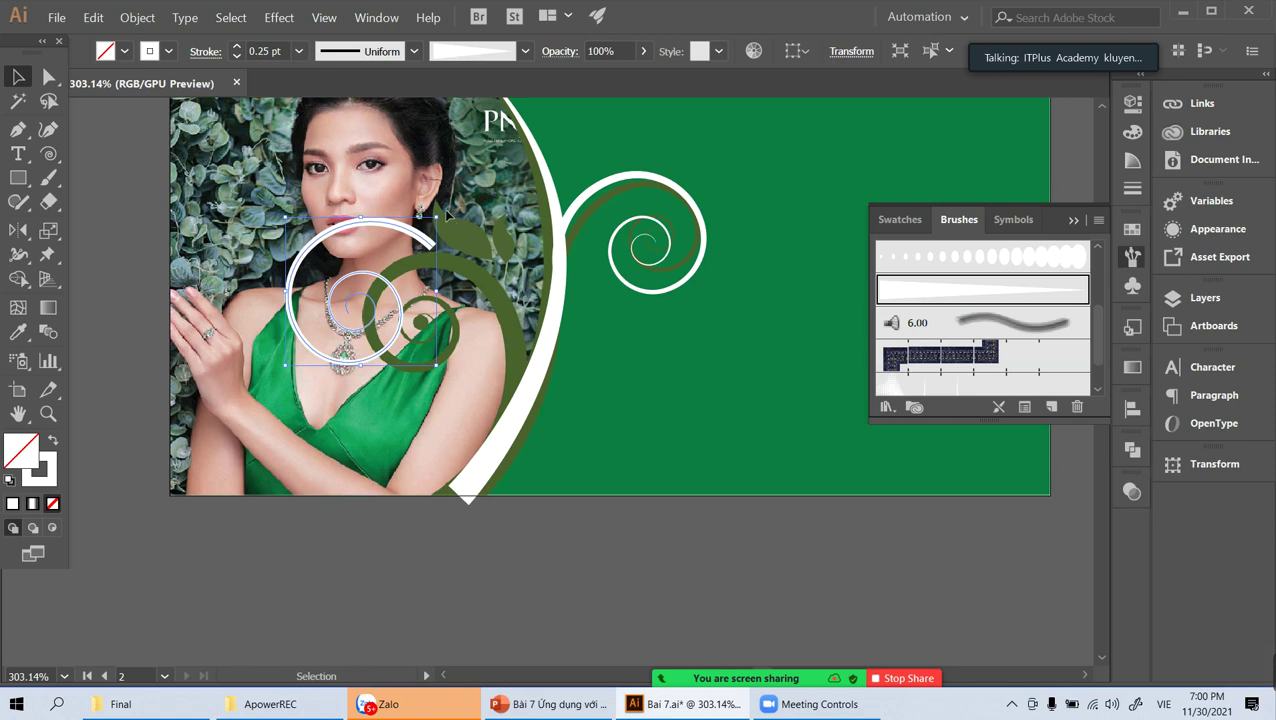
mouse_move(443, 213)
left_mouse_down()
mouse_move(450, 312)
mouse_move(520, 356)
left_mouse_up()
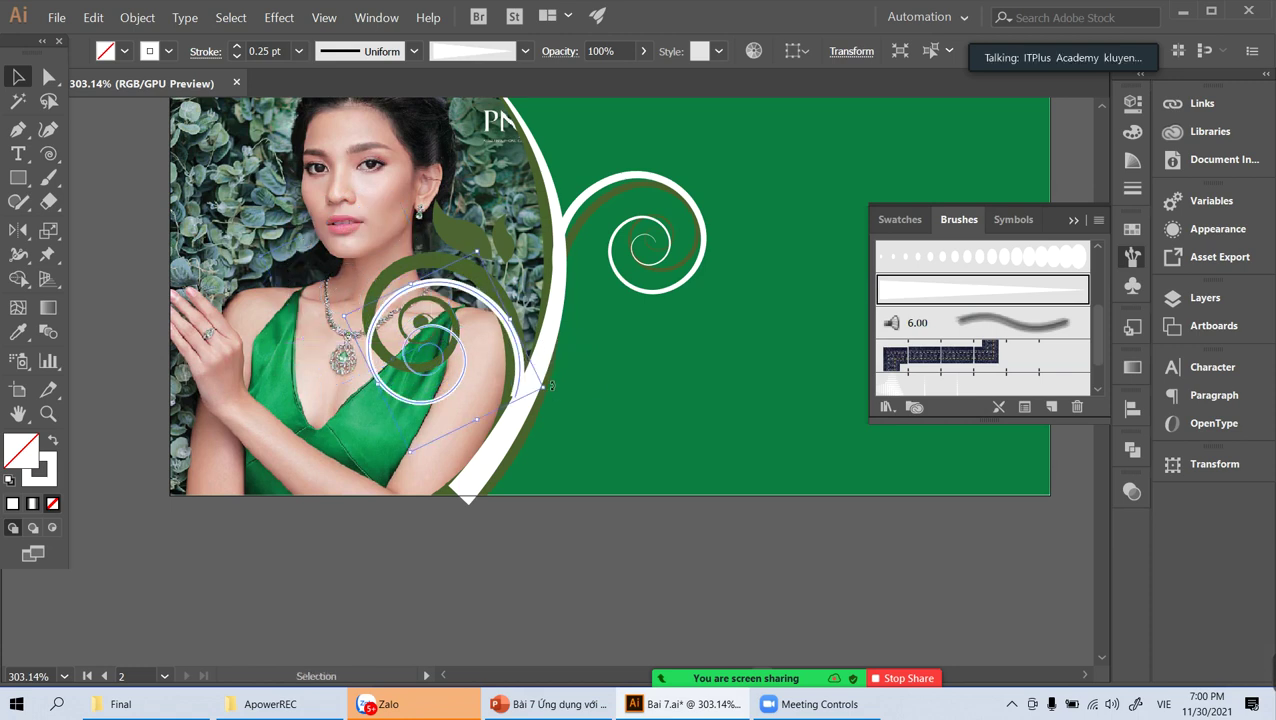
Step: Enlarge and rotate the second spiral to trace the green swirl across the chest
left_click_drag(551, 386, 548, 372)
left_click(594, 365)
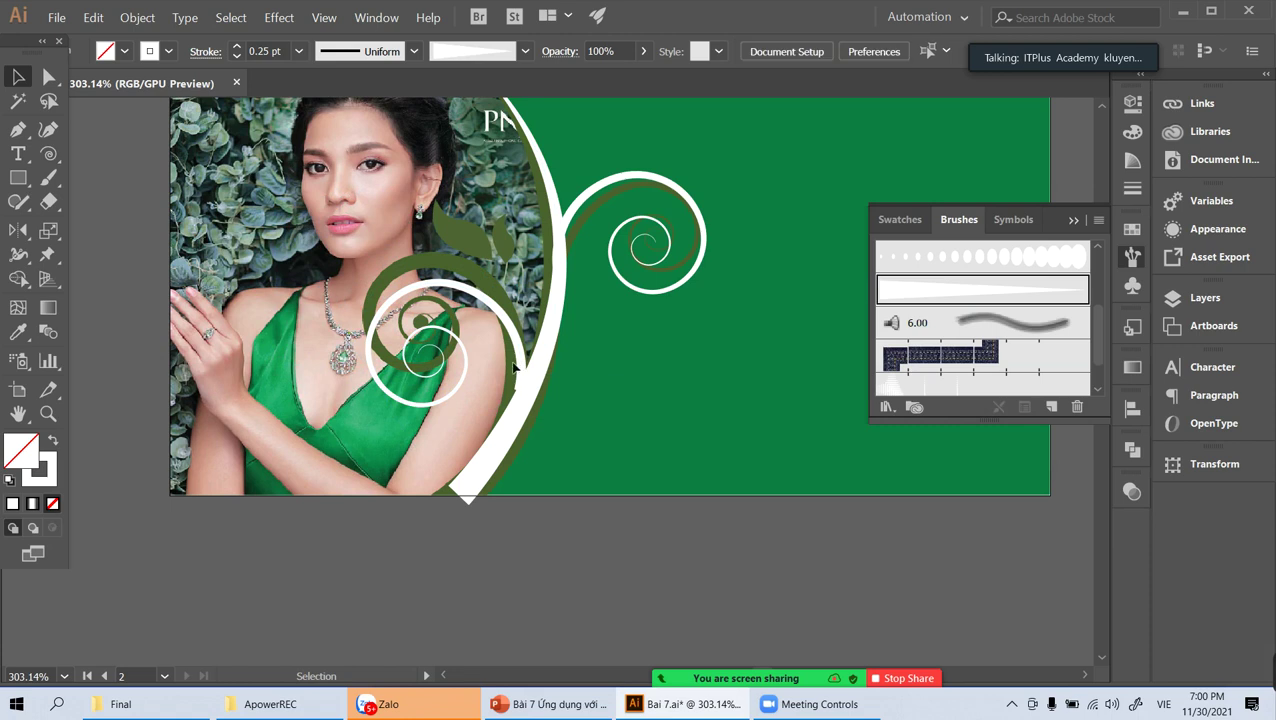
left_click(463, 261)
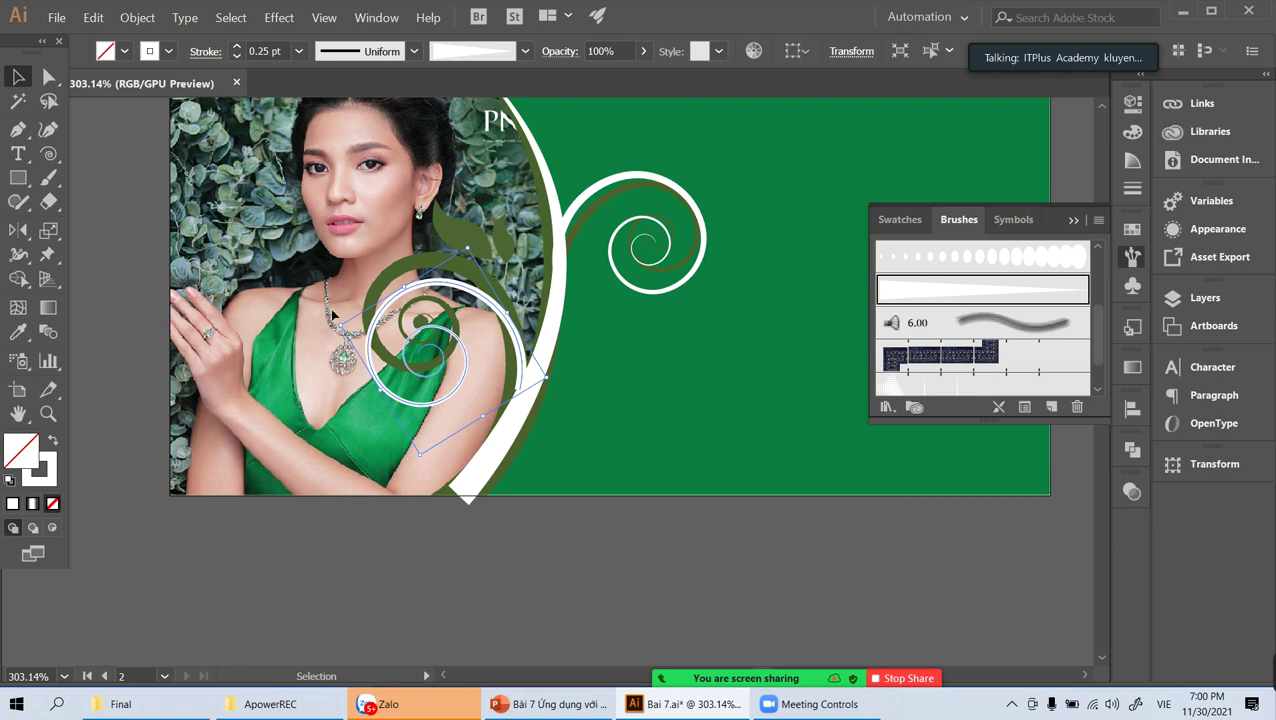
left_click_drag(328, 313, 336, 320)
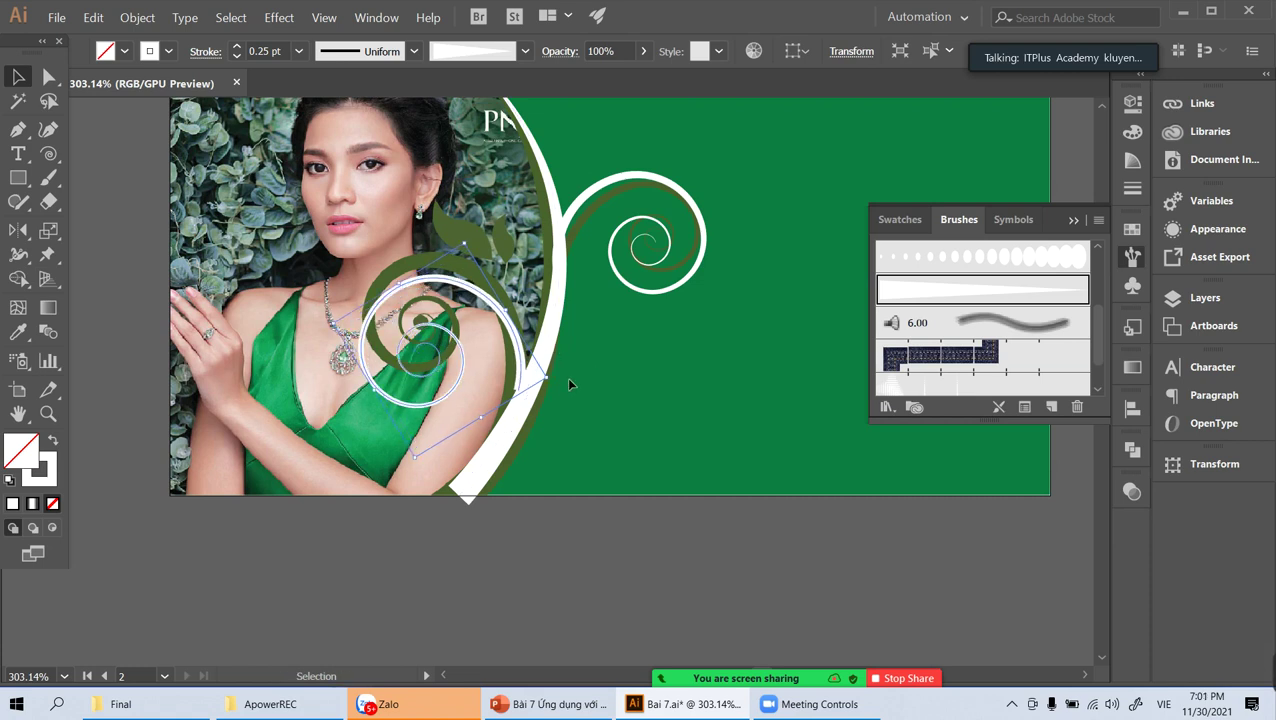
left_click_drag(521, 343, 513, 306)
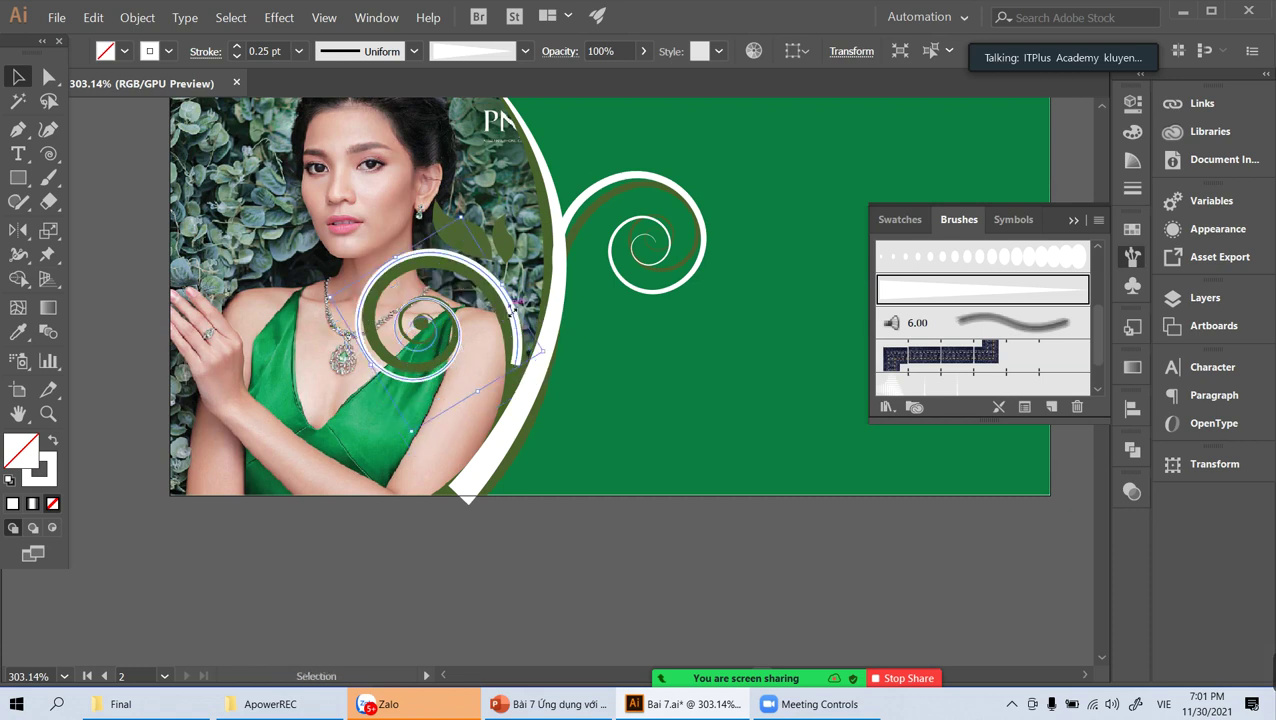
Step: Start a curved Pen path, then abandon it and clear the selection
key("p")
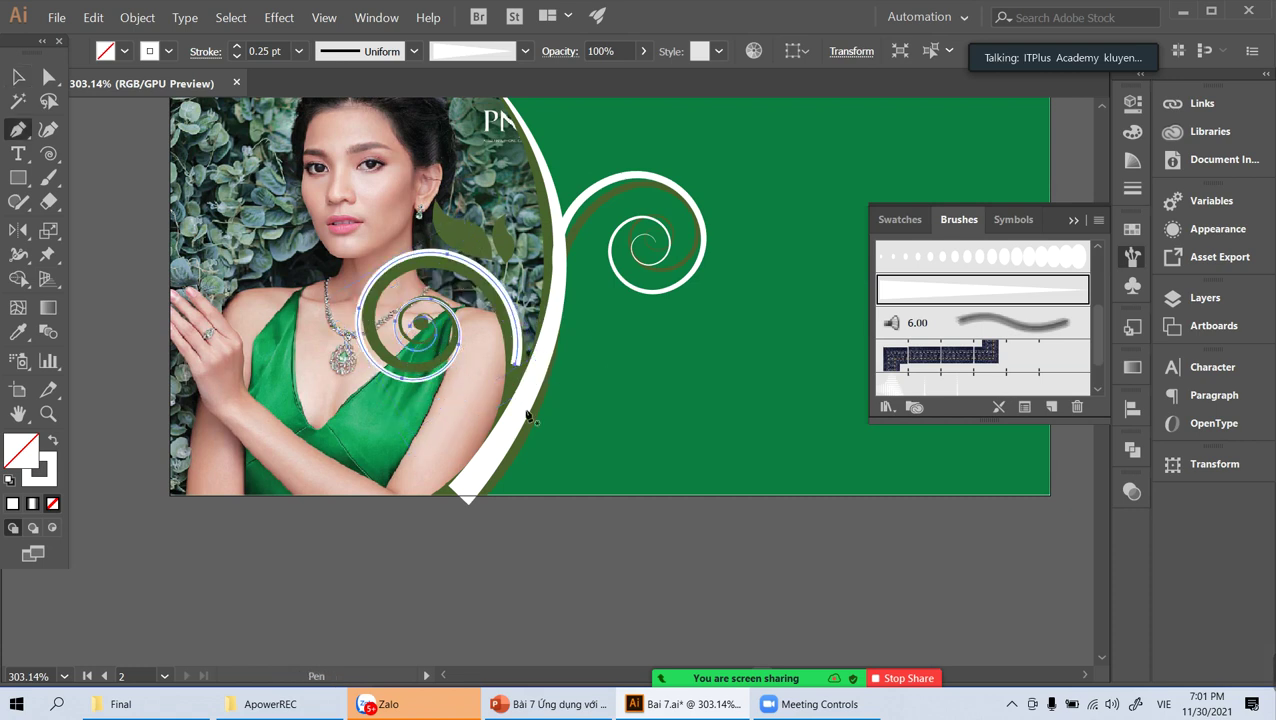
left_click_drag(491, 452, 514, 365)
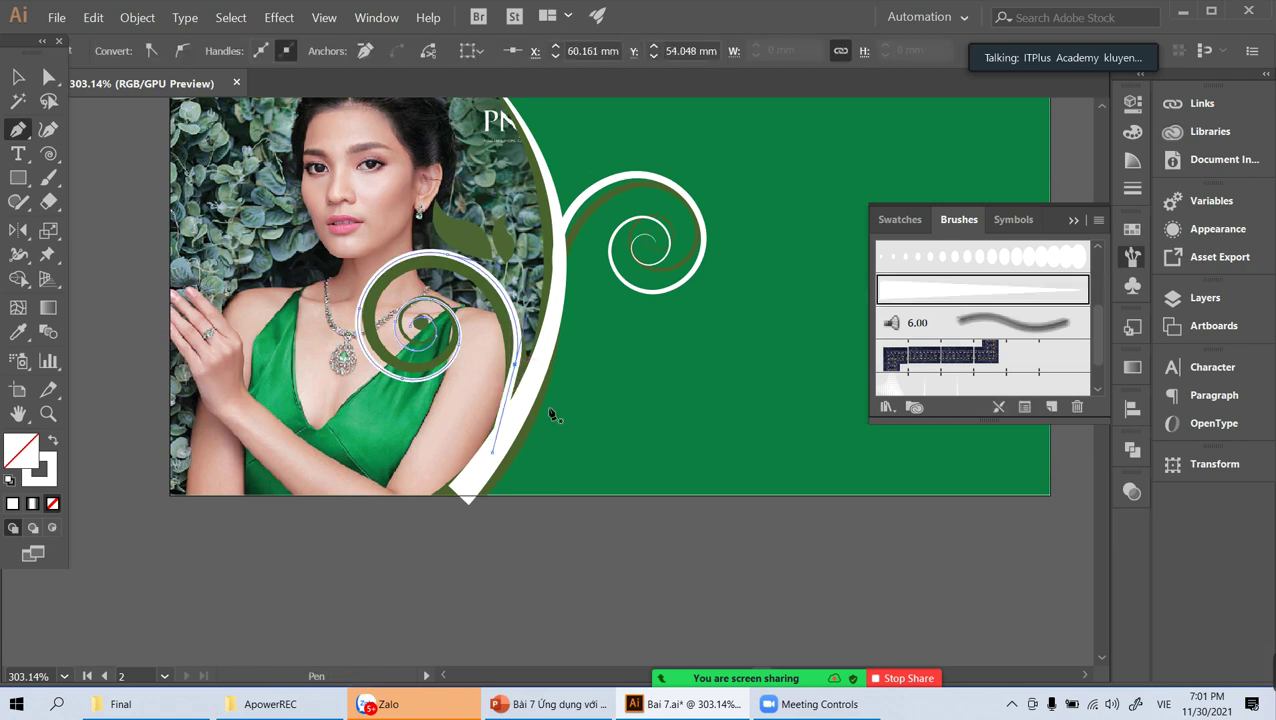
key("v")
left_click(659, 426)
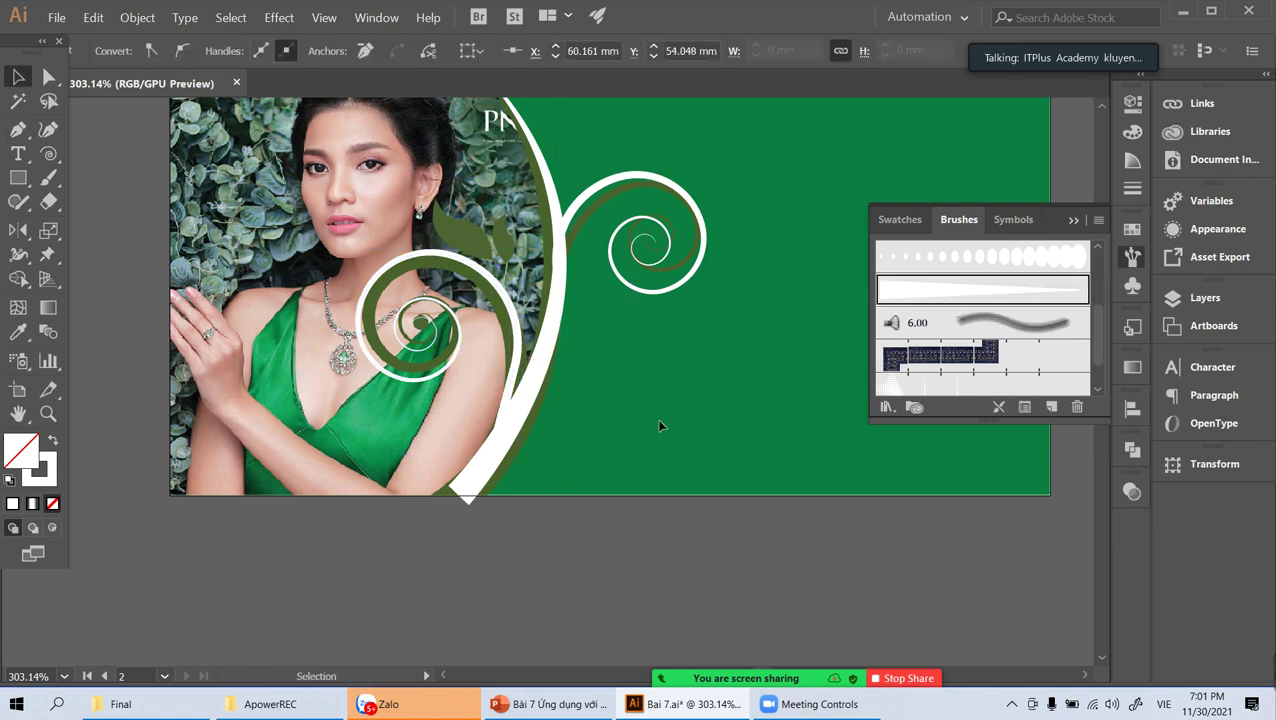
Step: Rotate the right-hand swirl and drag its end anchor onto the large white curve
left_click(591, 187)
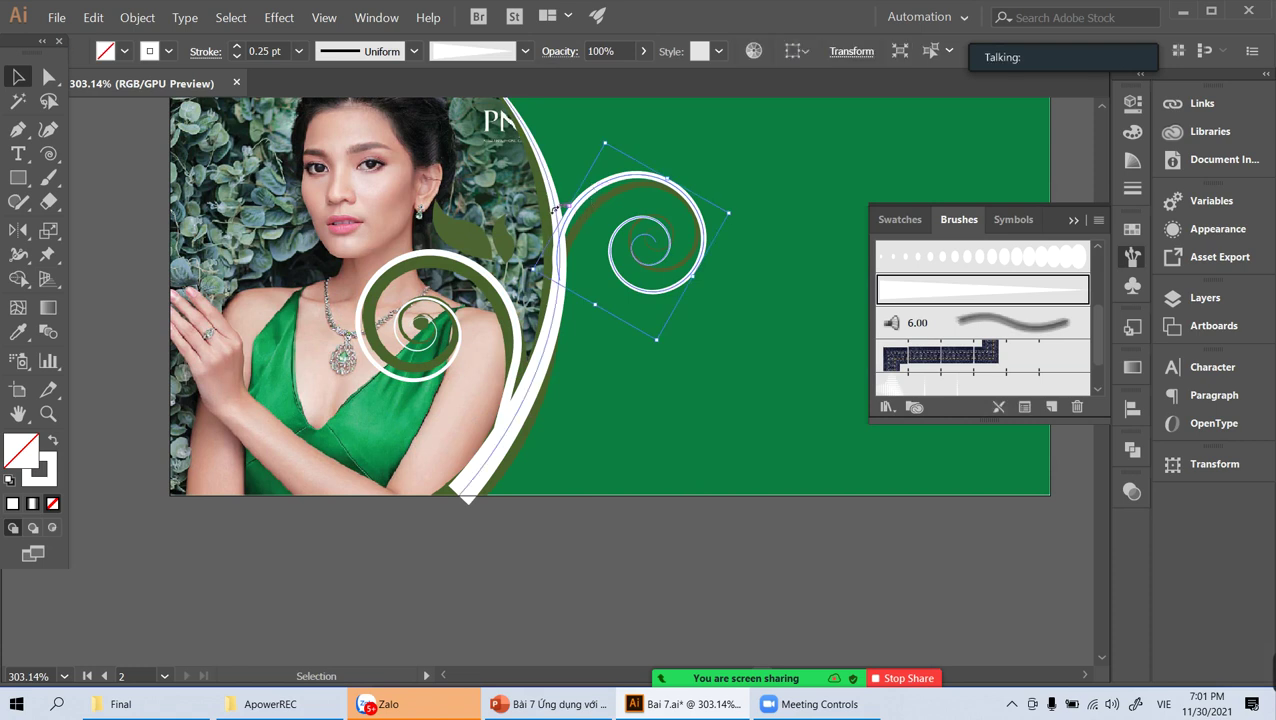
left_click_drag(533, 283, 580, 310)
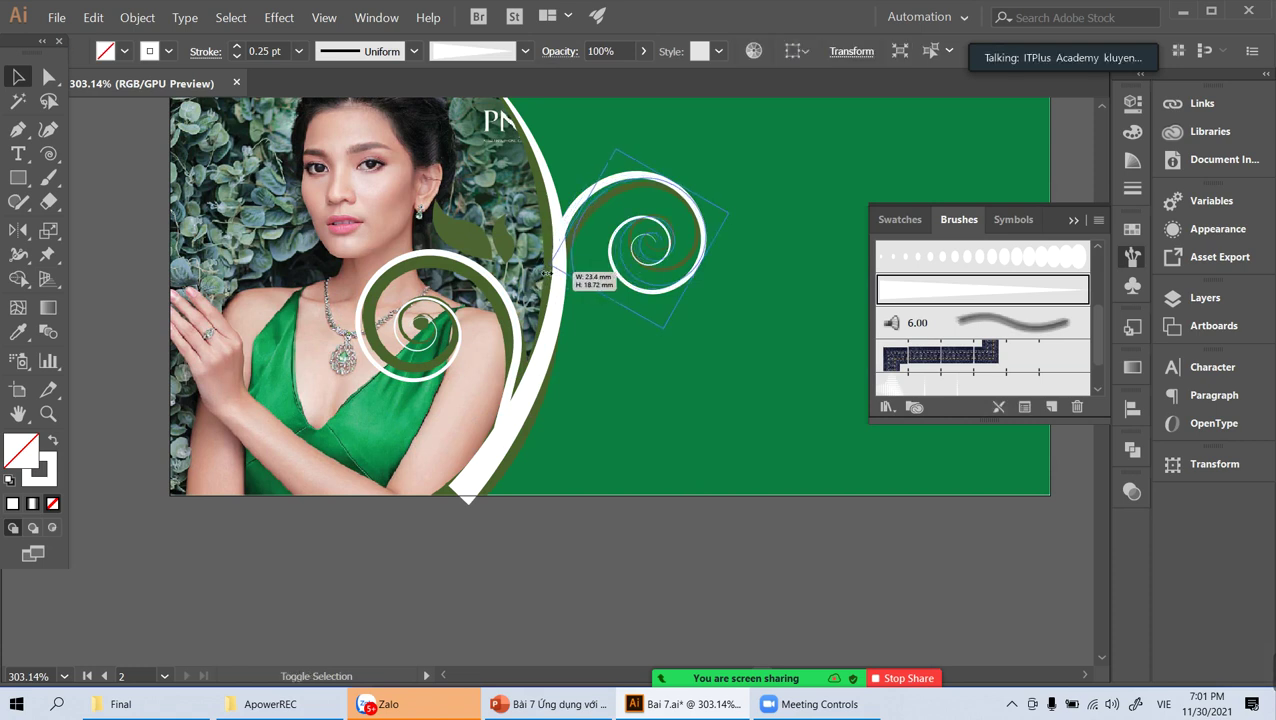
key("a")
left_click(586, 320)
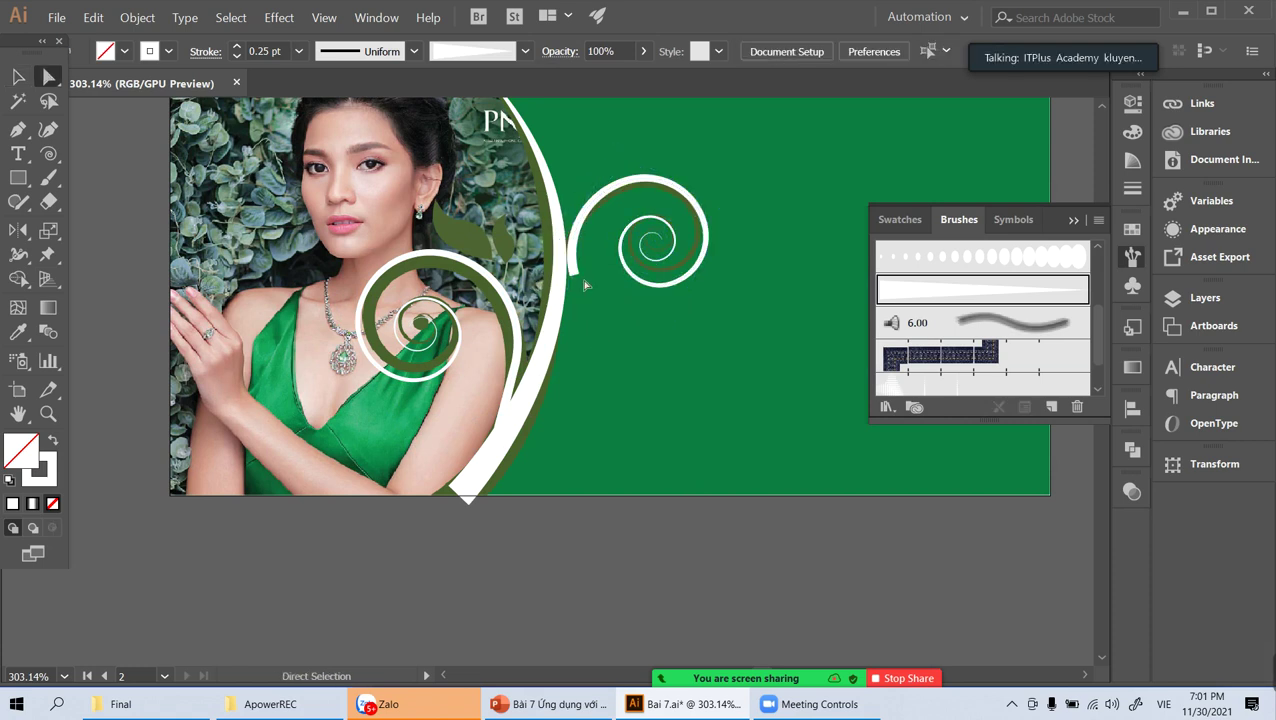
mouse_move(577, 280)
left_mouse_down()
mouse_move(557, 250)
mouse_move(568, 231)
left_mouse_up()
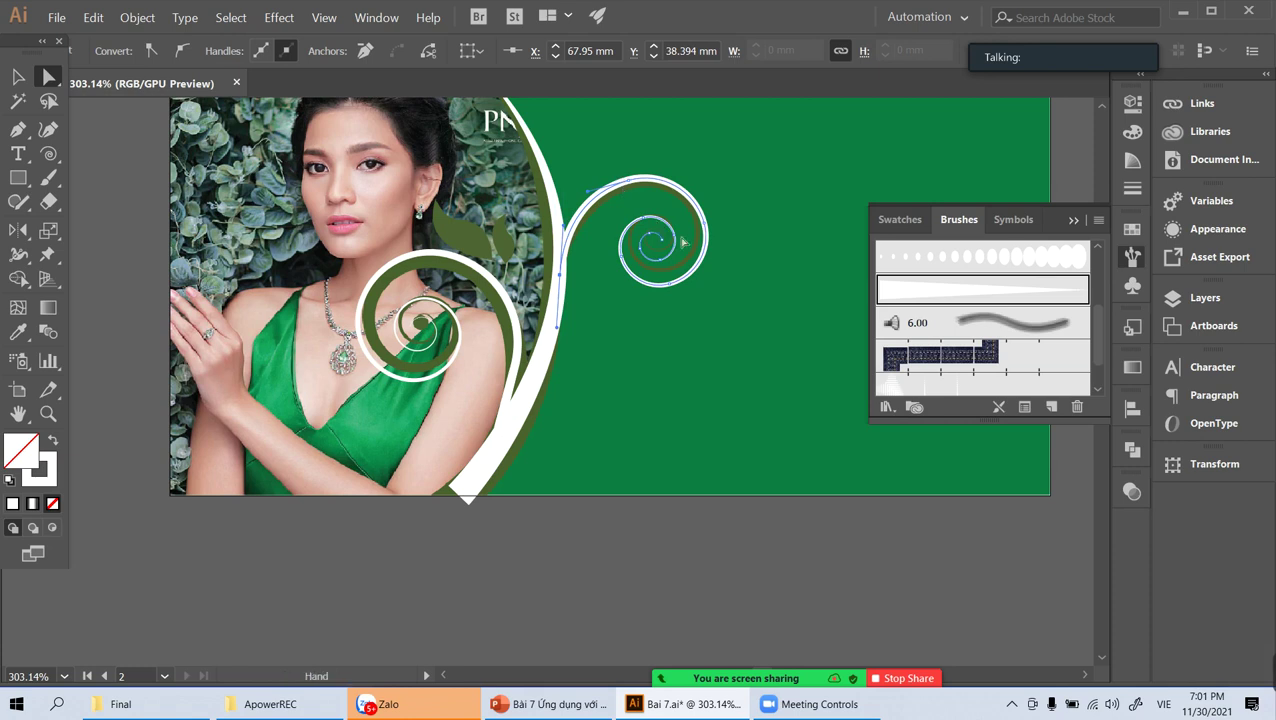
key("v")
left_click(718, 300)
Step: Zoom out, then zoom back in on the banner artboard
key("ctrl+minus")
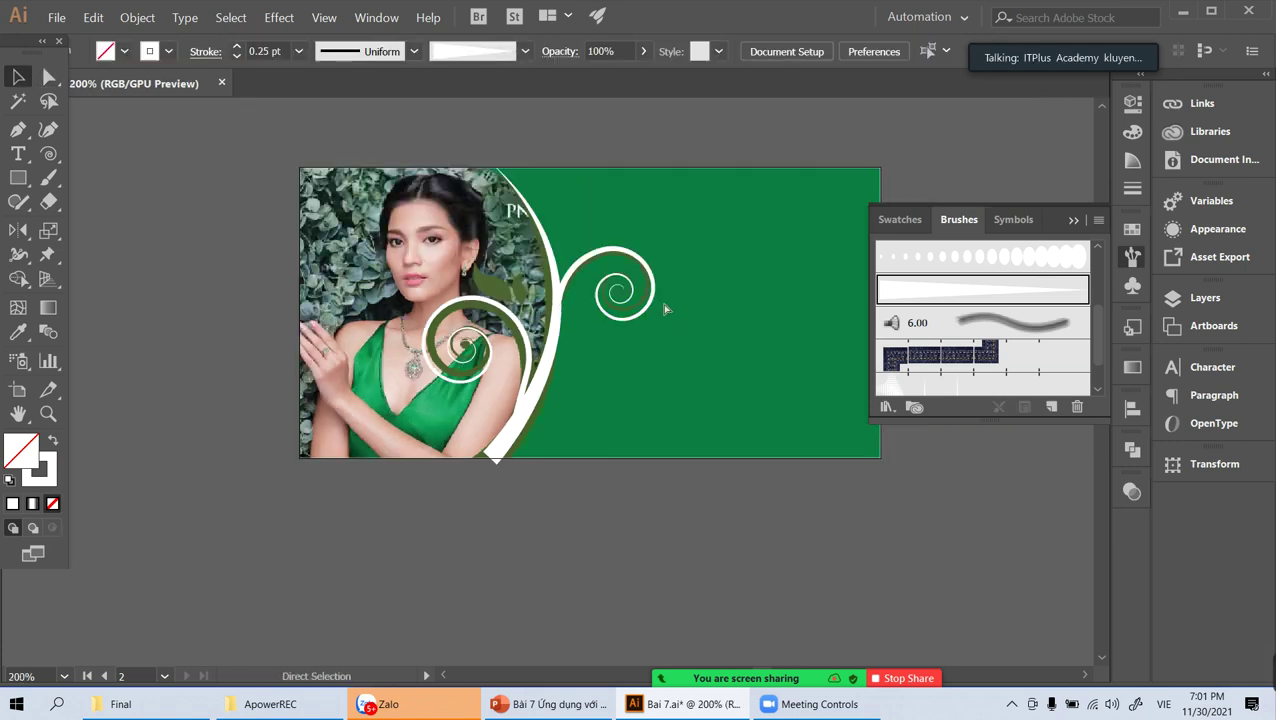
key("ctrl+minus")
key("z")
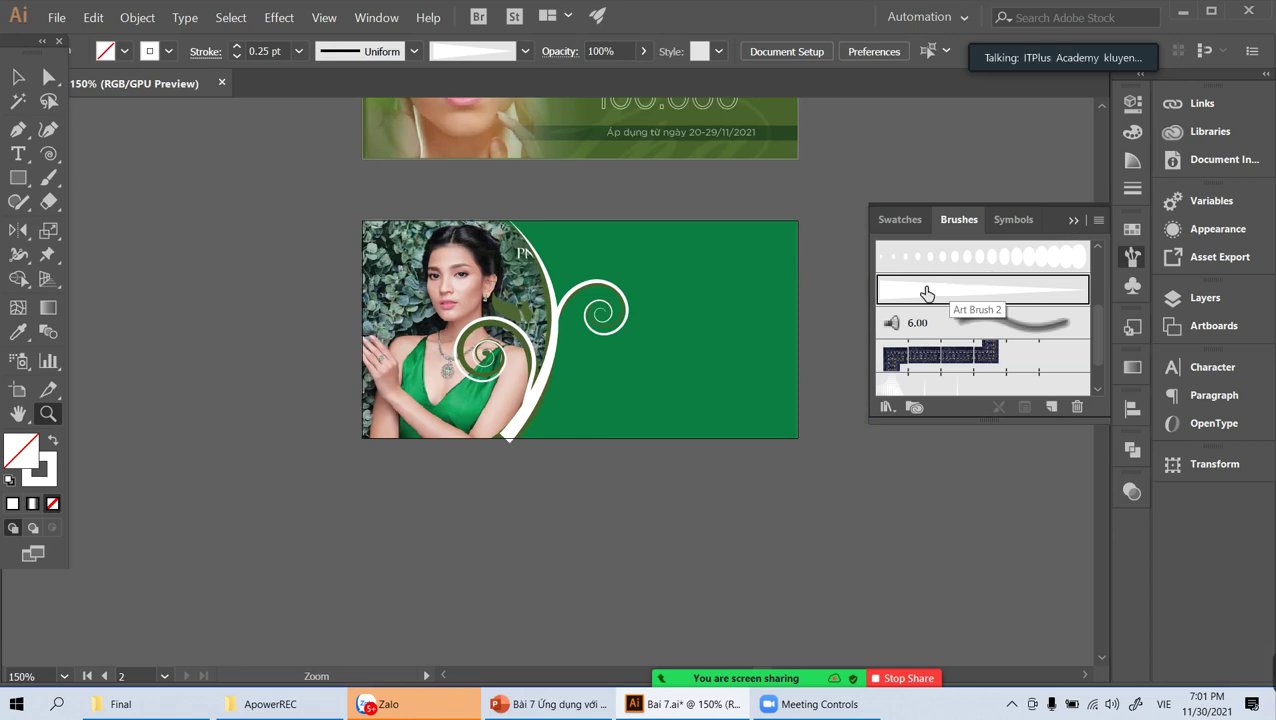
left_click_drag(505, 235, 634, 289)
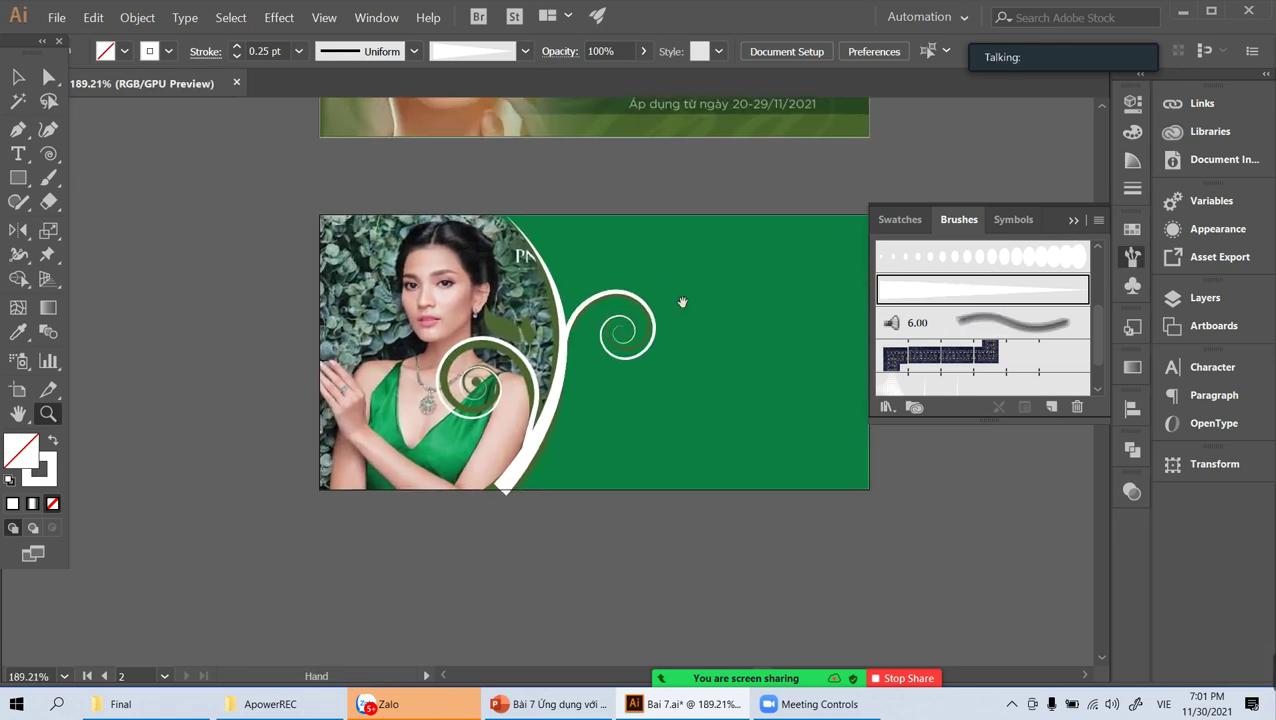
left_click_drag(523, 292, 550, 325)
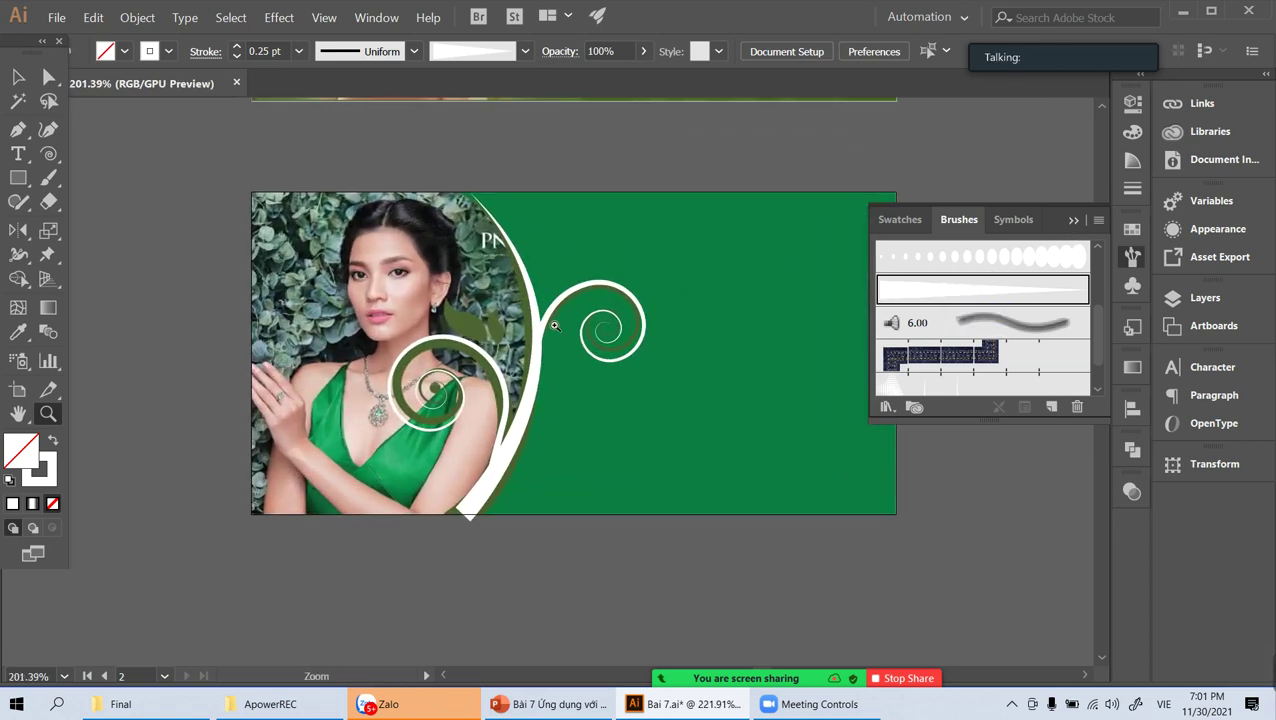
key("v")
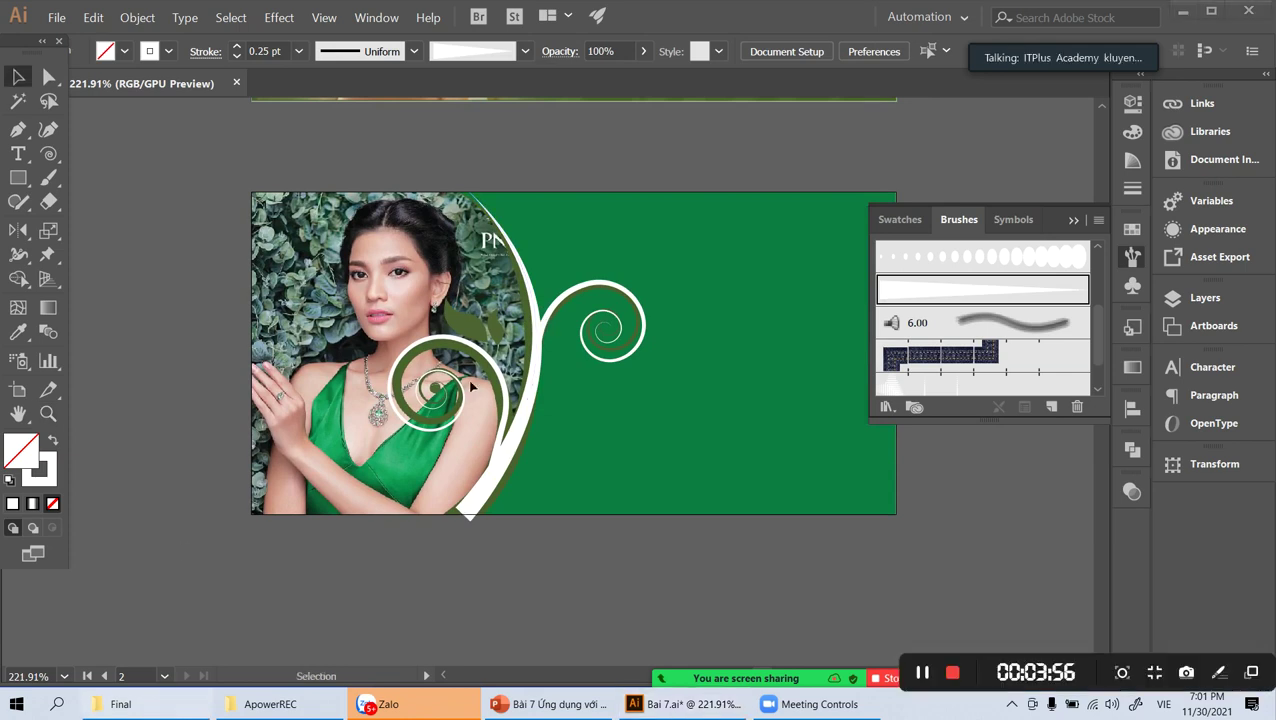
Step: Go up to the Bài 7 Ứng dụng với nét folder and drag 800-PNJ_52 toward Illustrator
left_click(165, 708)
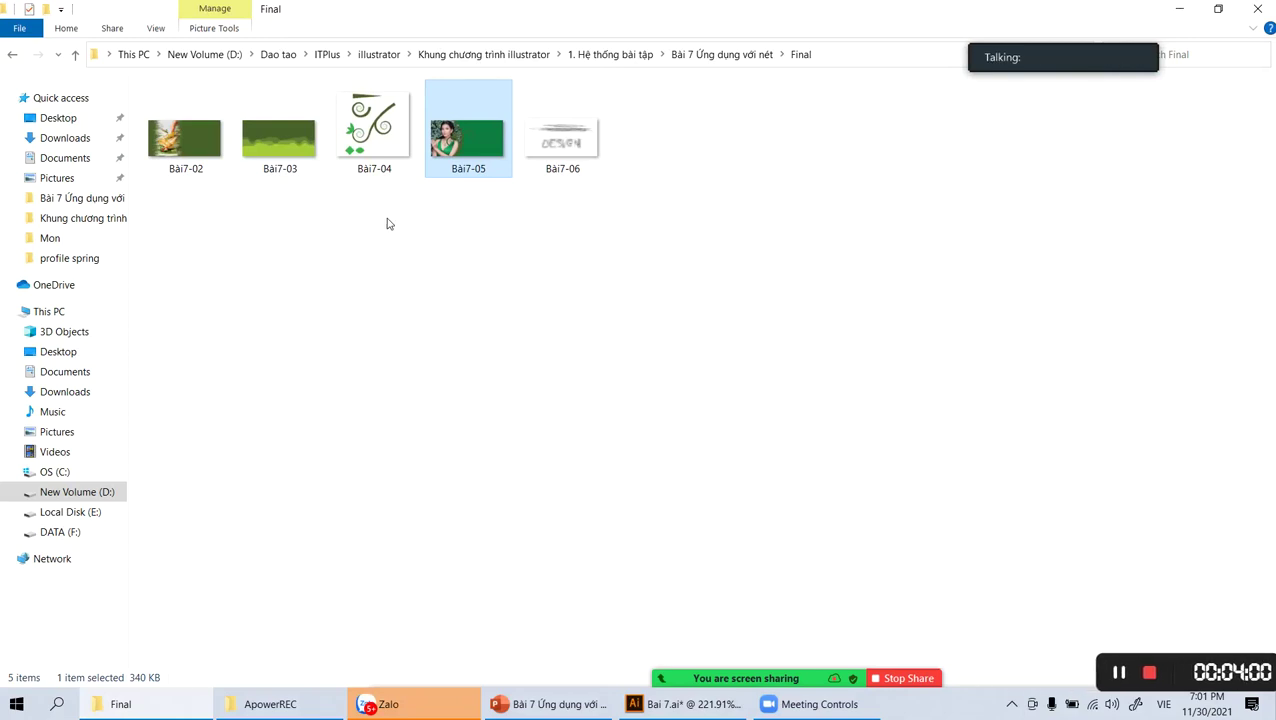
left_click(305, 219)
key("alt+Up")
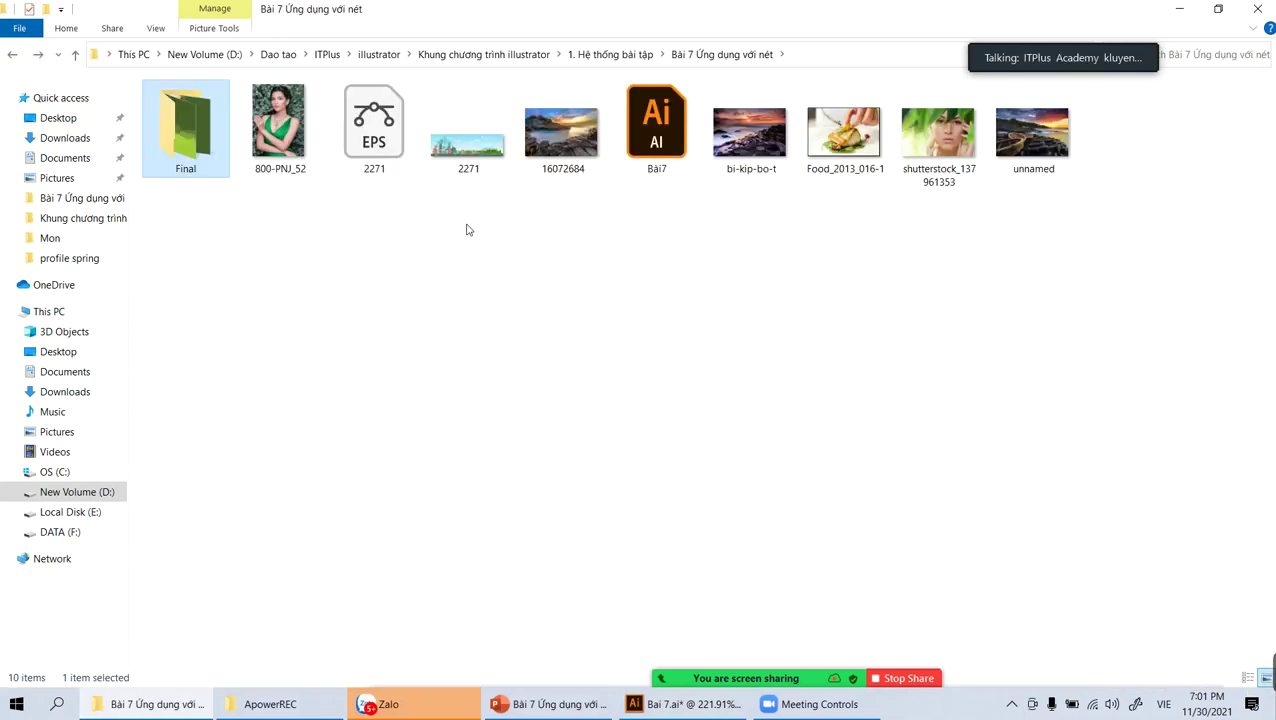
left_click(279, 143)
mouse_move(284, 131)
left_mouse_down()
mouse_move(487, 460)
mouse_move(588, 704)
left_mouse_up()
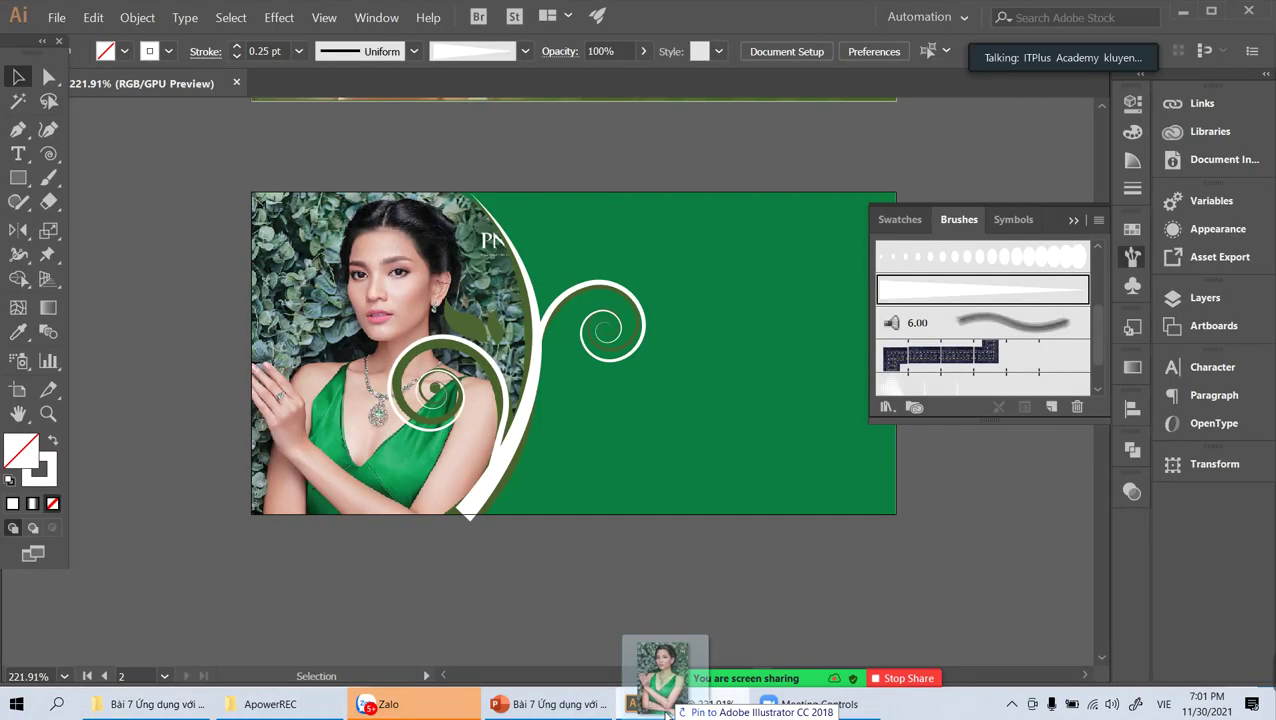
Step: Place the 800-PNJ_52 photo on the artboard and send it behind the white swirls
mouse_move(664, 716)
left_mouse_down()
mouse_move(561, 508)
mouse_move(390, 370)
left_mouse_up()
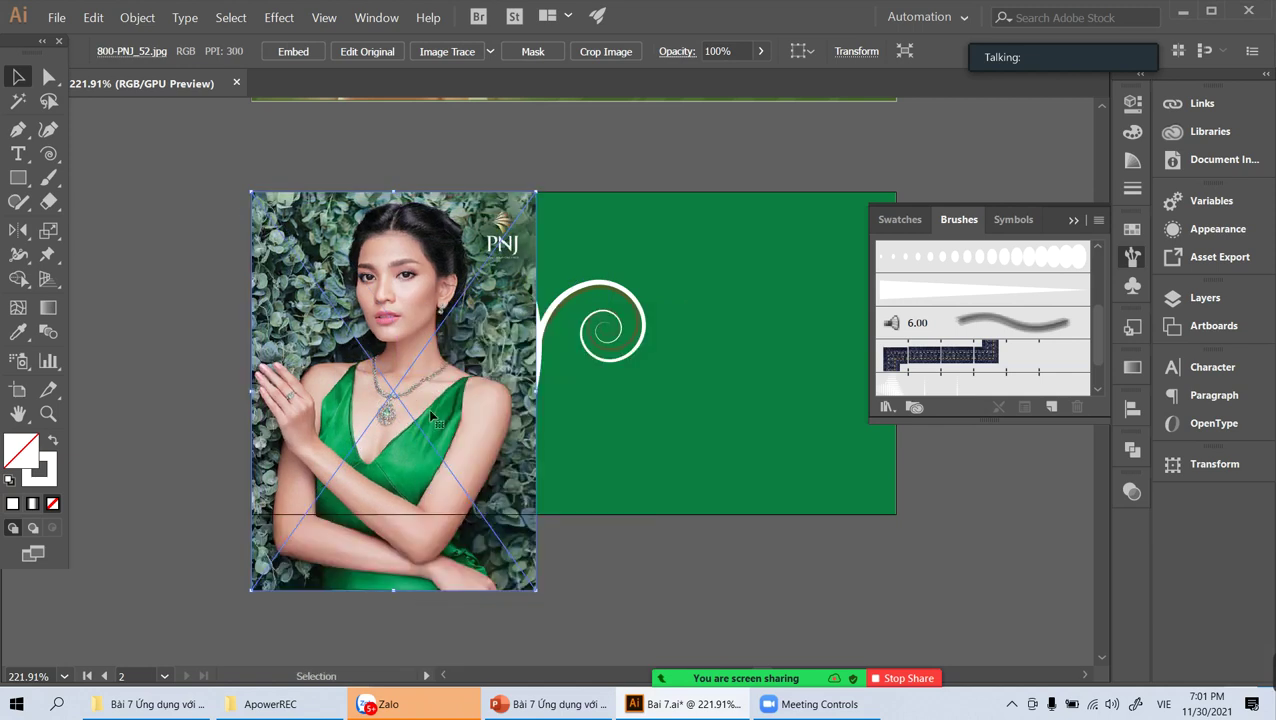
left_click(545, 556)
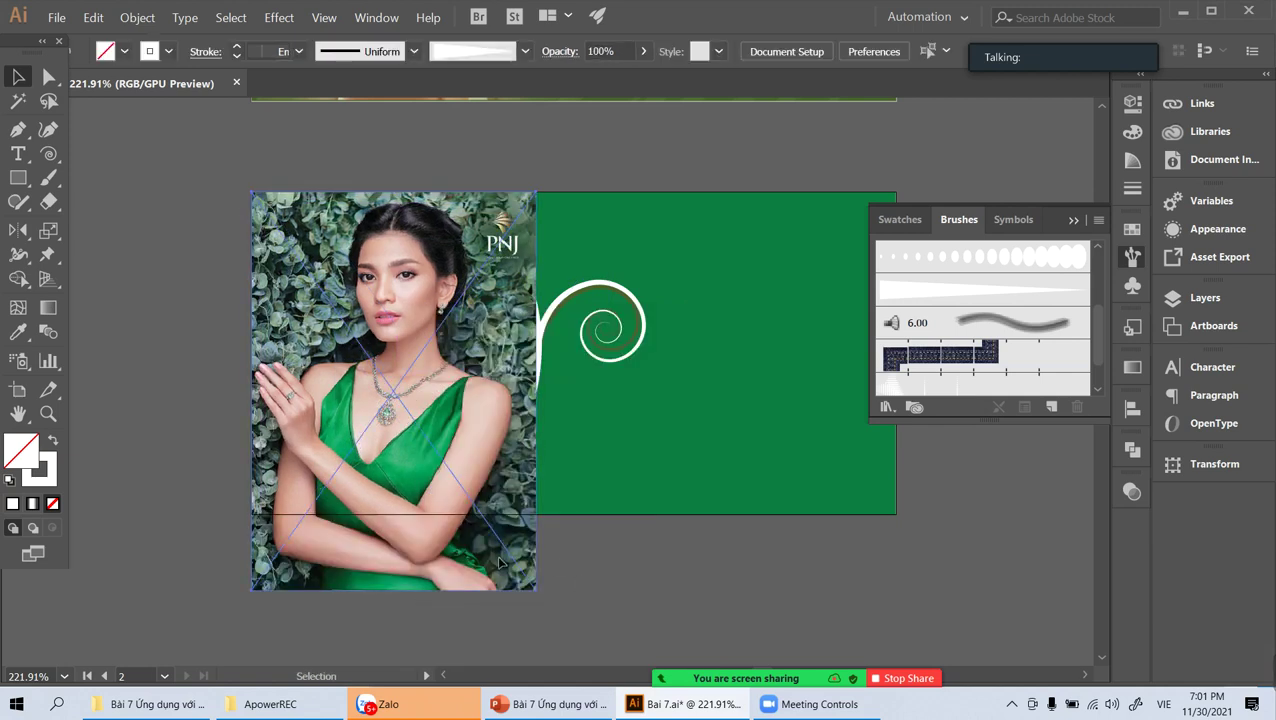
key("ctrl+bracketleft")
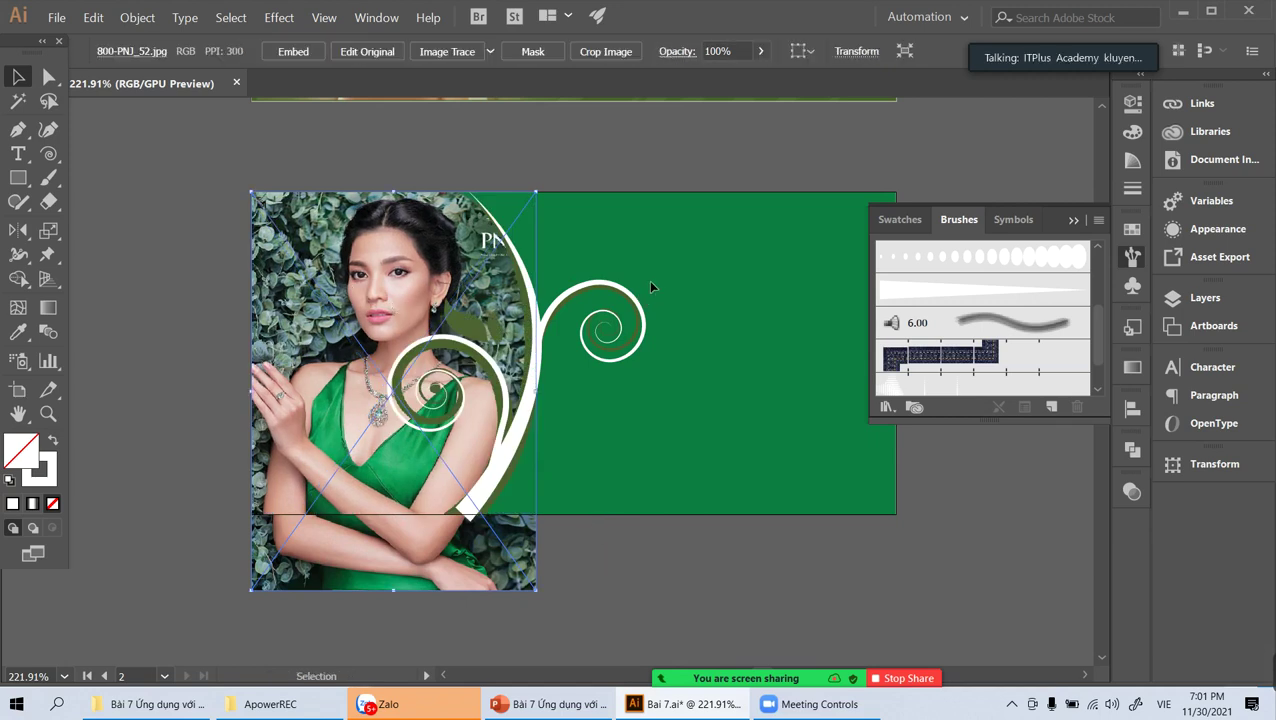
left_click(467, 147)
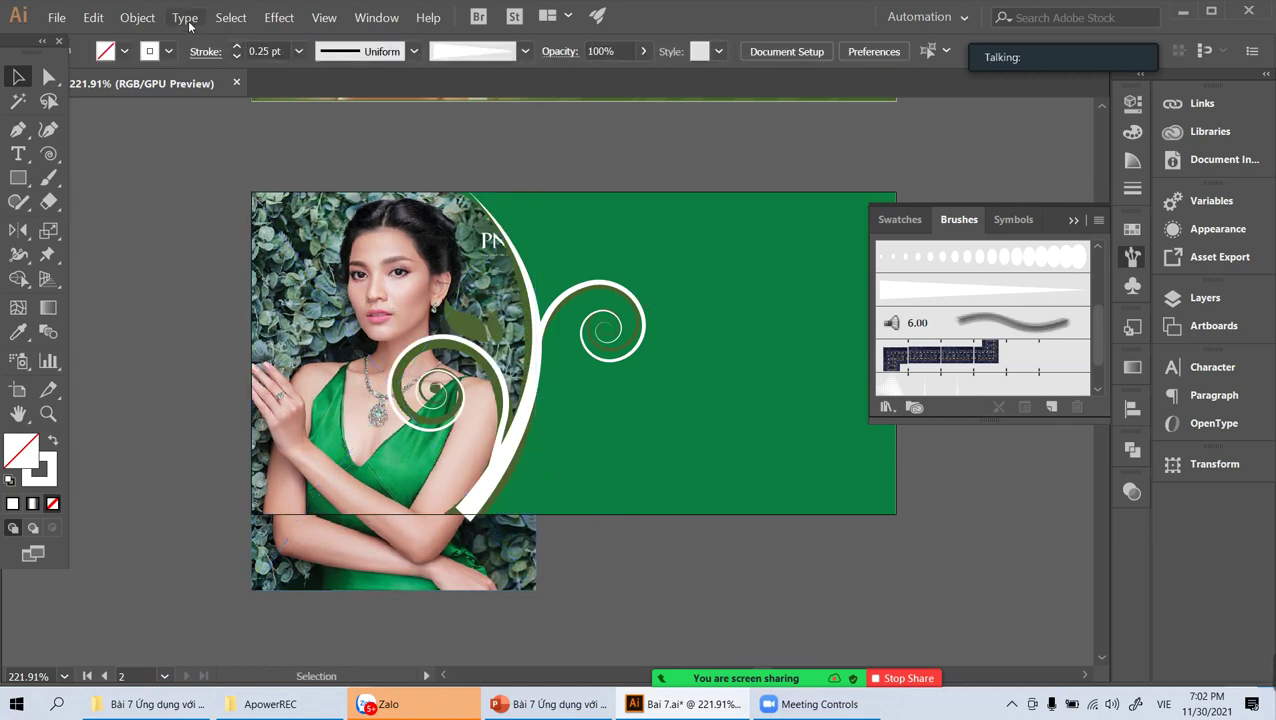
Step: Unlock all objects, delete the green Bai7-05 reference image, and zoom to the swirl's lower tip
left_click(140, 18)
left_click(174, 120)
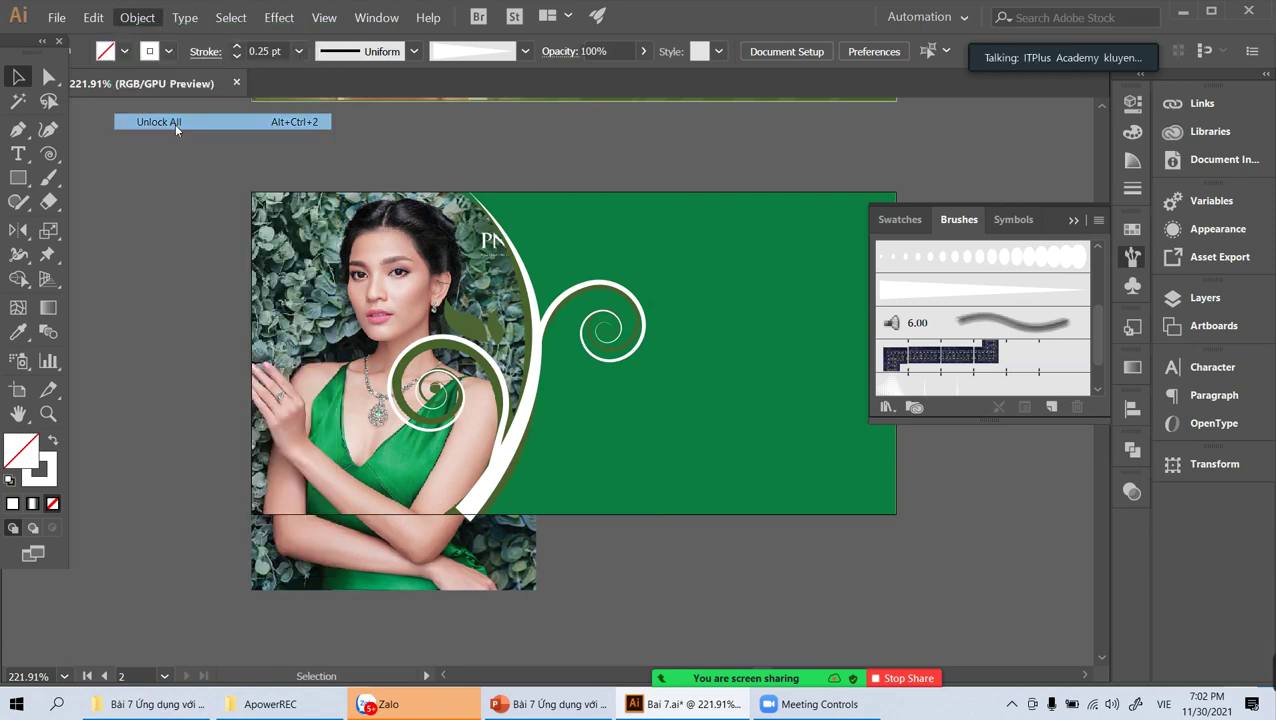
left_click(670, 232)
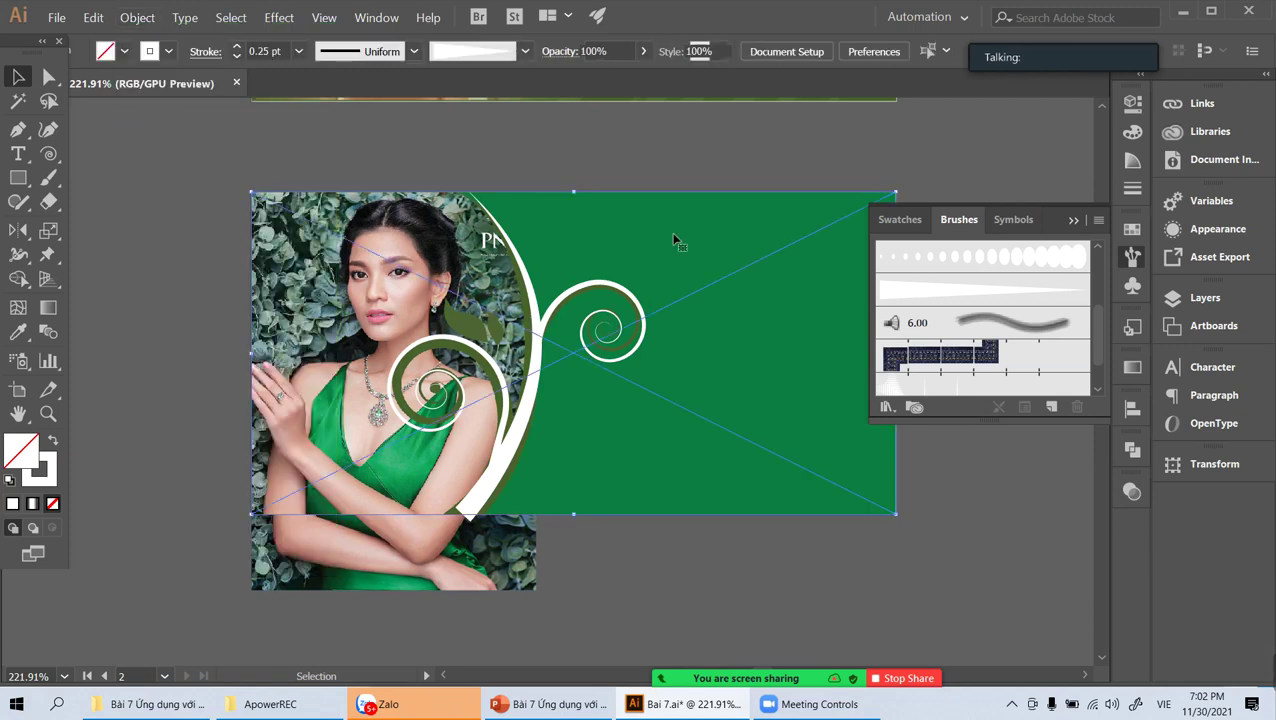
key("Delete")
left_click(660, 262)
left_click_drag(652, 268, 580, 250)
key("z")
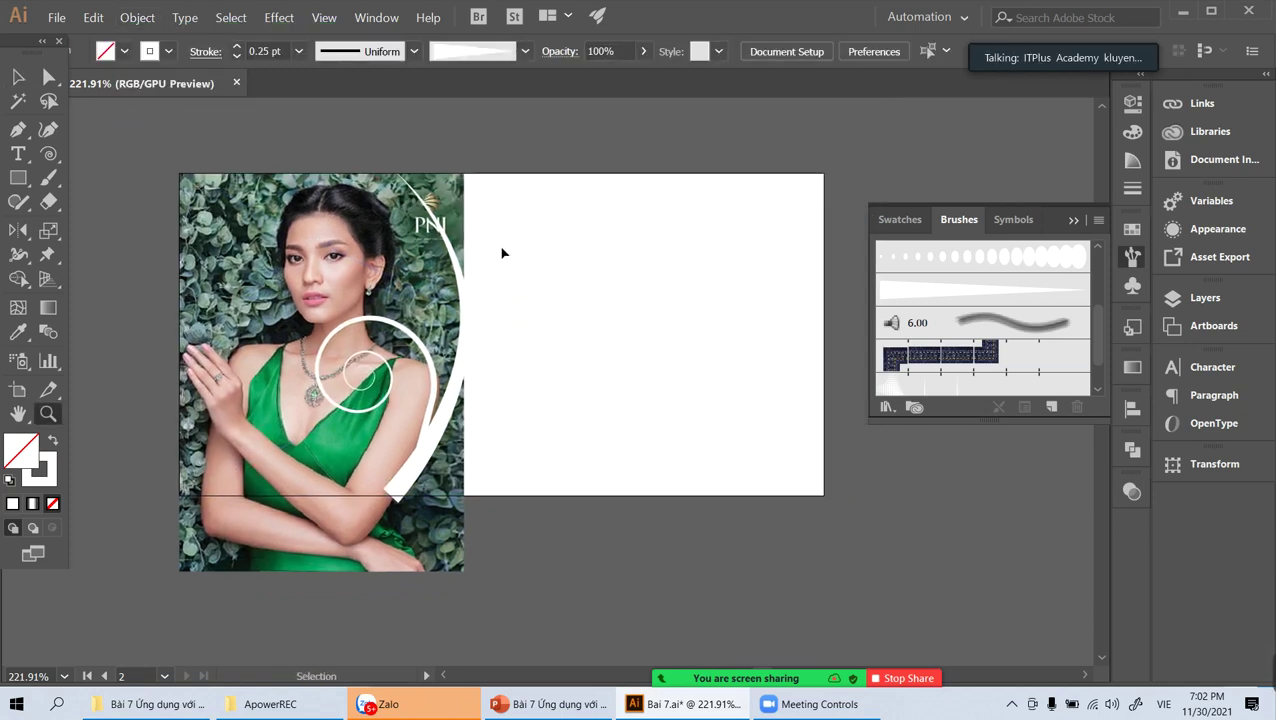
left_click_drag(425, 292, 468, 341)
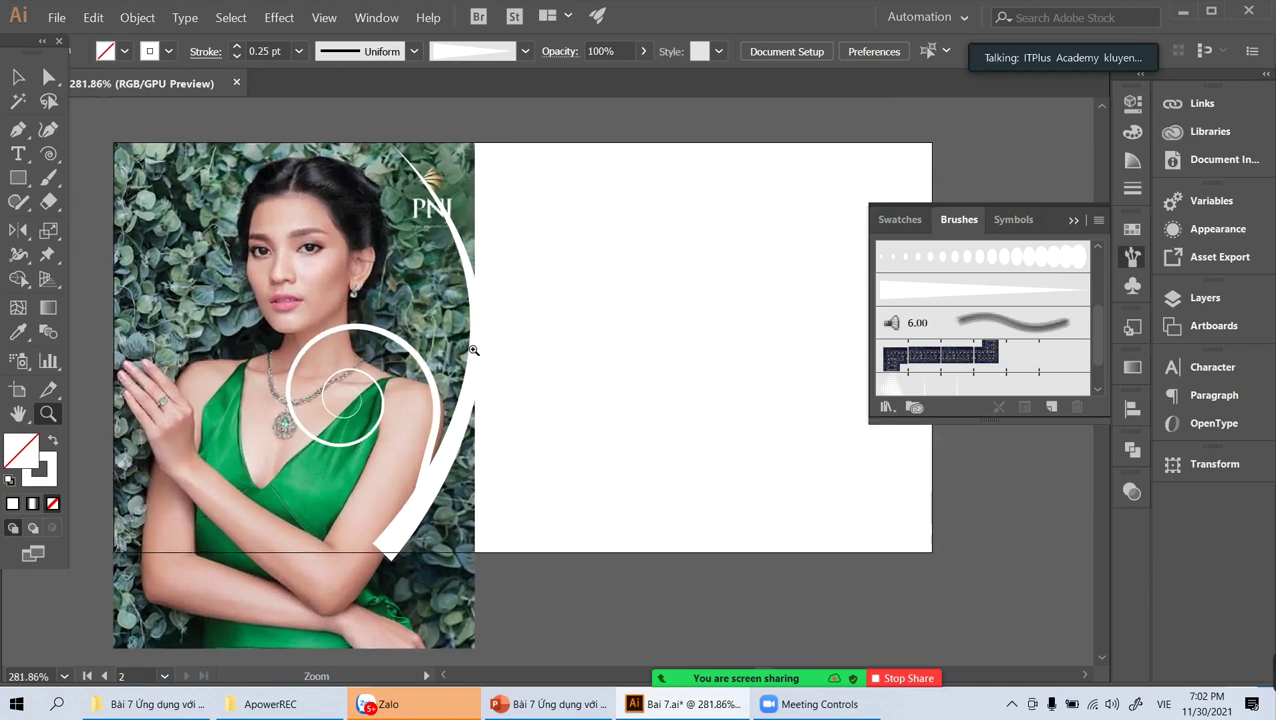
Step: Draw a closed curved white pen shape capping the large swirl's lower tip
key("p")
left_click(384, 551)
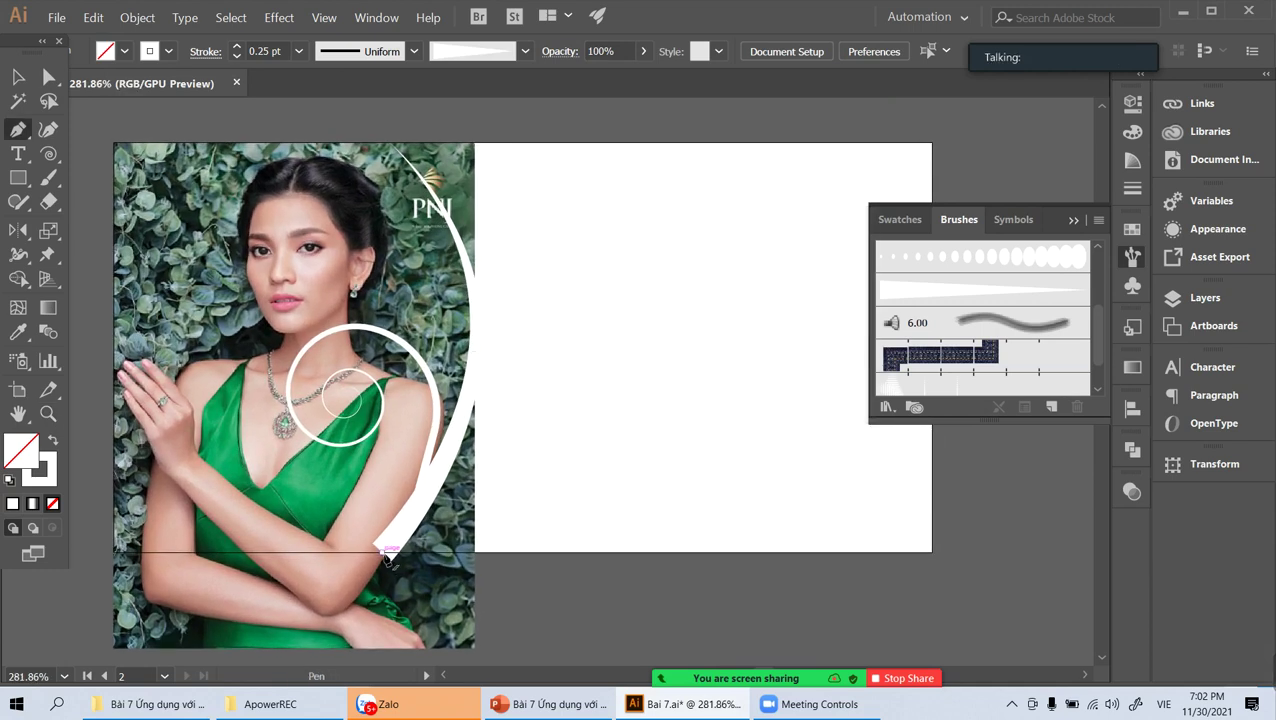
left_click_drag(392, 143, 588, 335)
mouse_move(383, 551)
left_mouse_down()
mouse_move(780, 551)
mouse_move(555, 530)
left_mouse_up()
key("v")
left_click(685, 238)
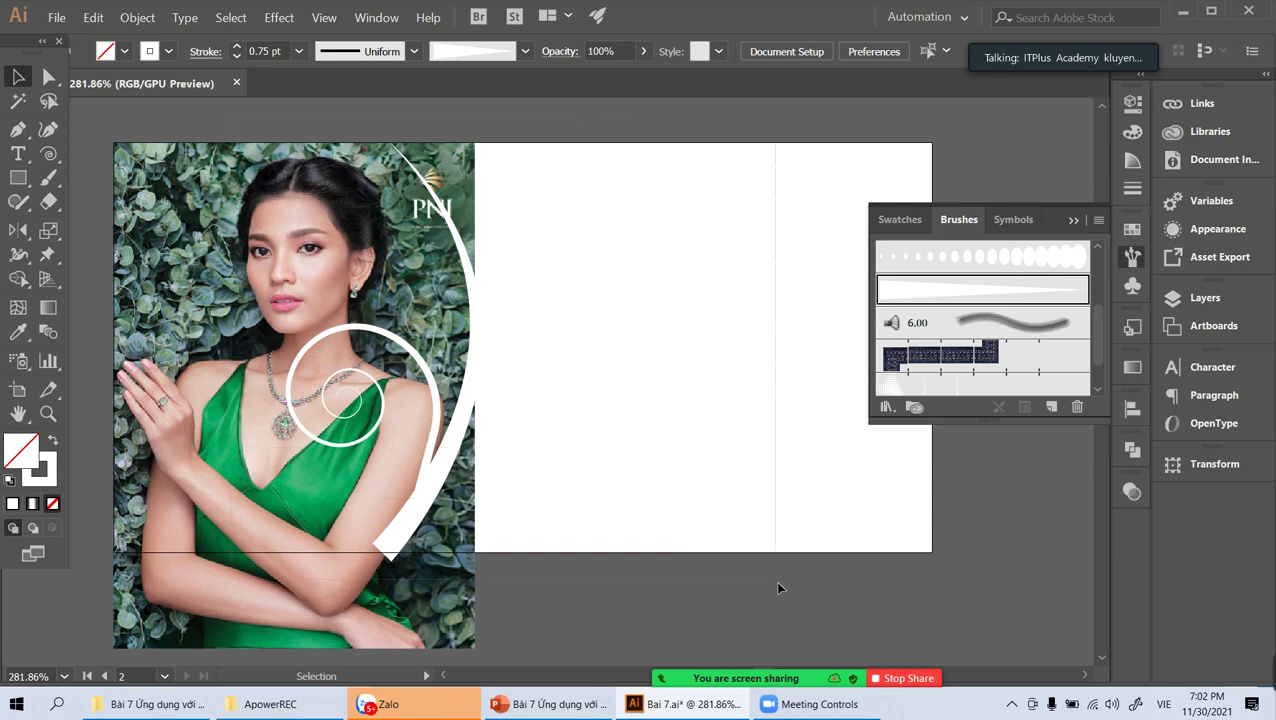
Step: Select all artwork except the photo and browse the Edit and Object menus
key("ctrl+a")
left_click(352, 607, "shift")
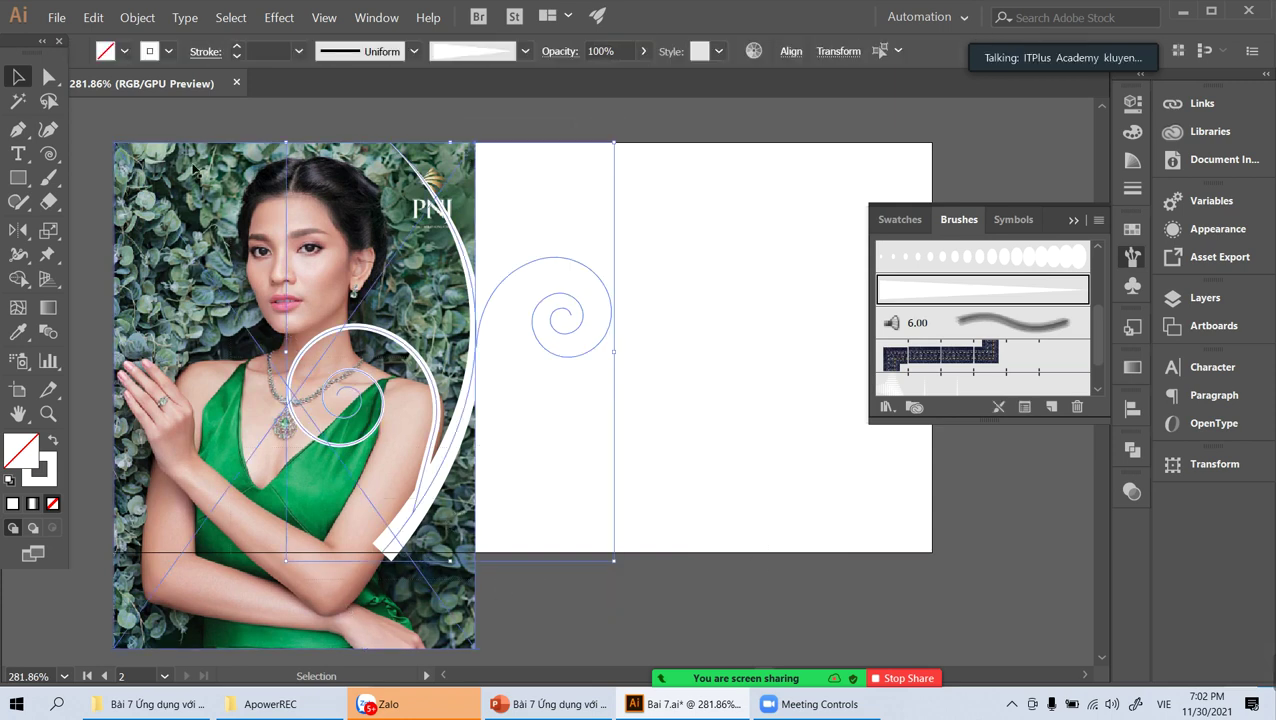
left_click(93, 18)
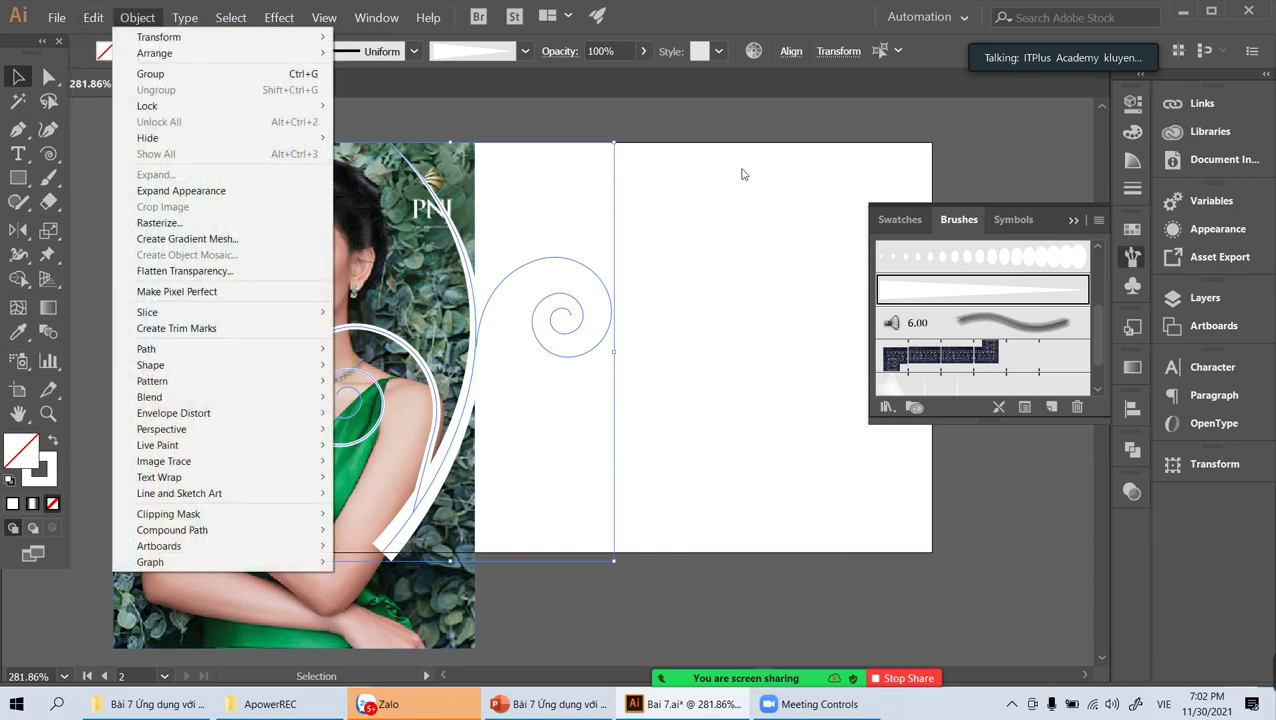
left_click(755, 177)
Step: Draw a rectangle over the right side, fill it with dark dress green, and send it to back
key("m")
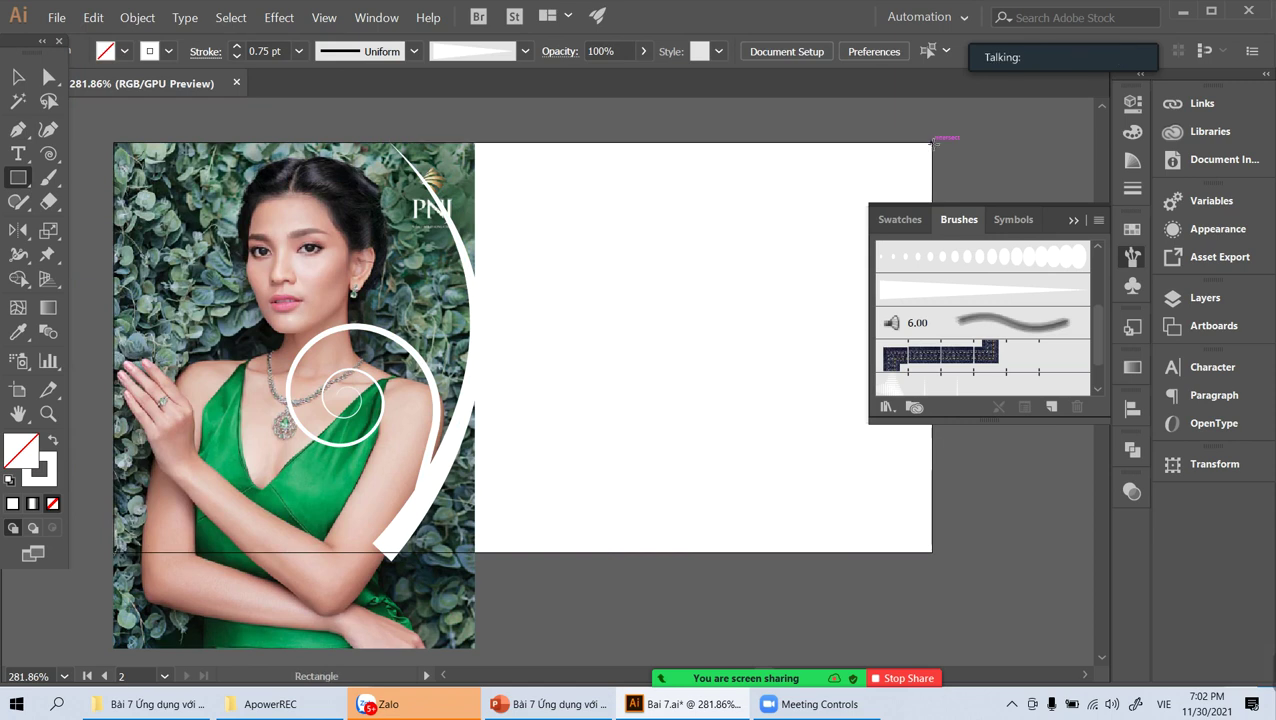
left_click_drag(931, 143, 291, 551)
key("i")
left_click(311, 491)
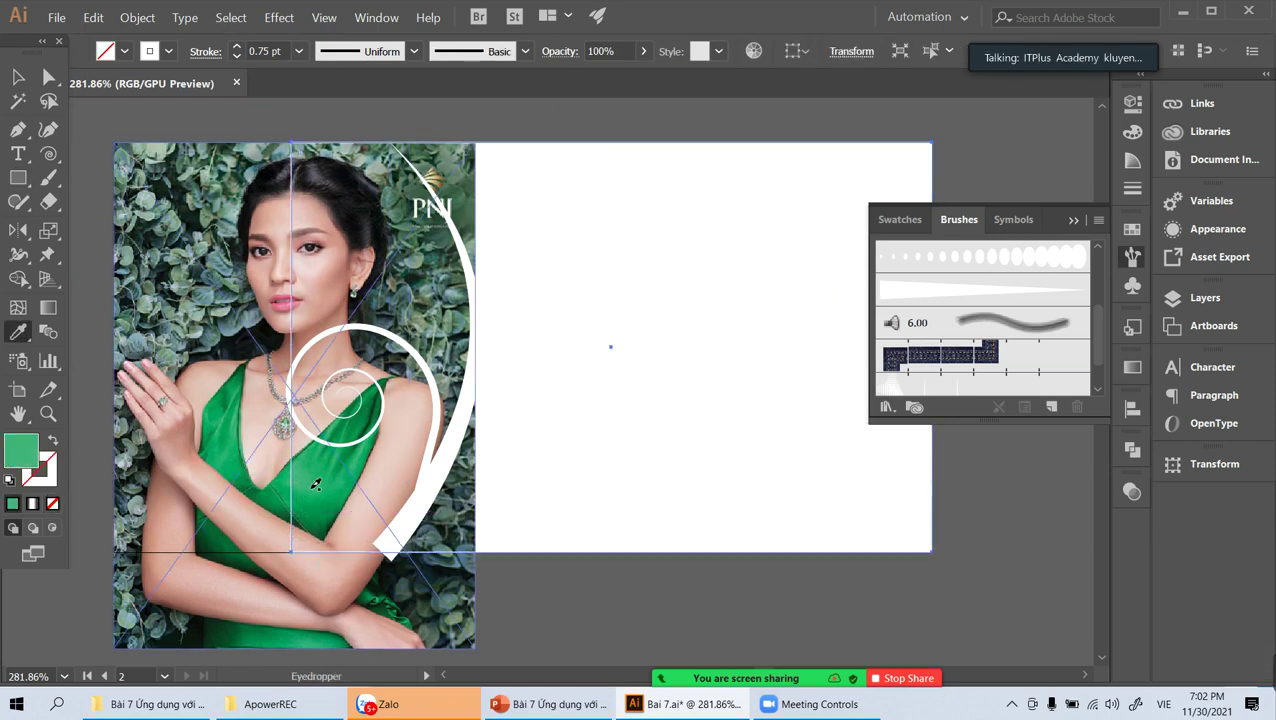
left_click(226, 423)
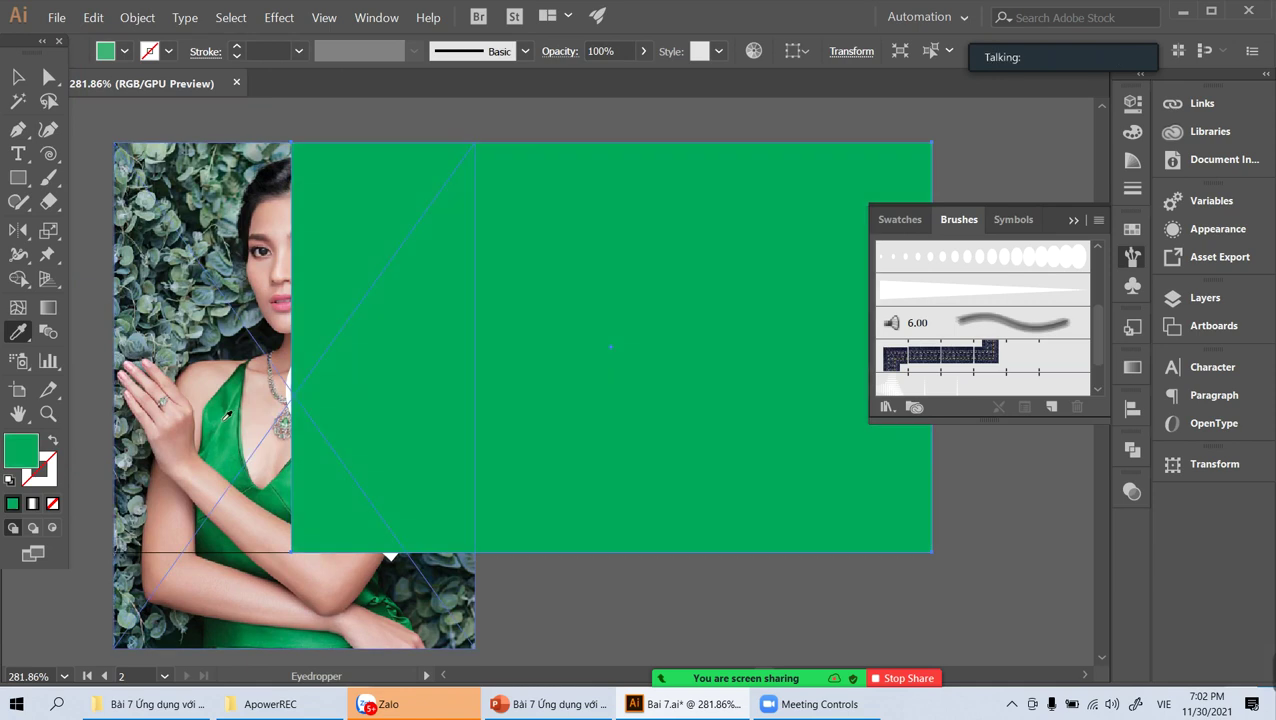
key("ctrl+shift+bracketleft")
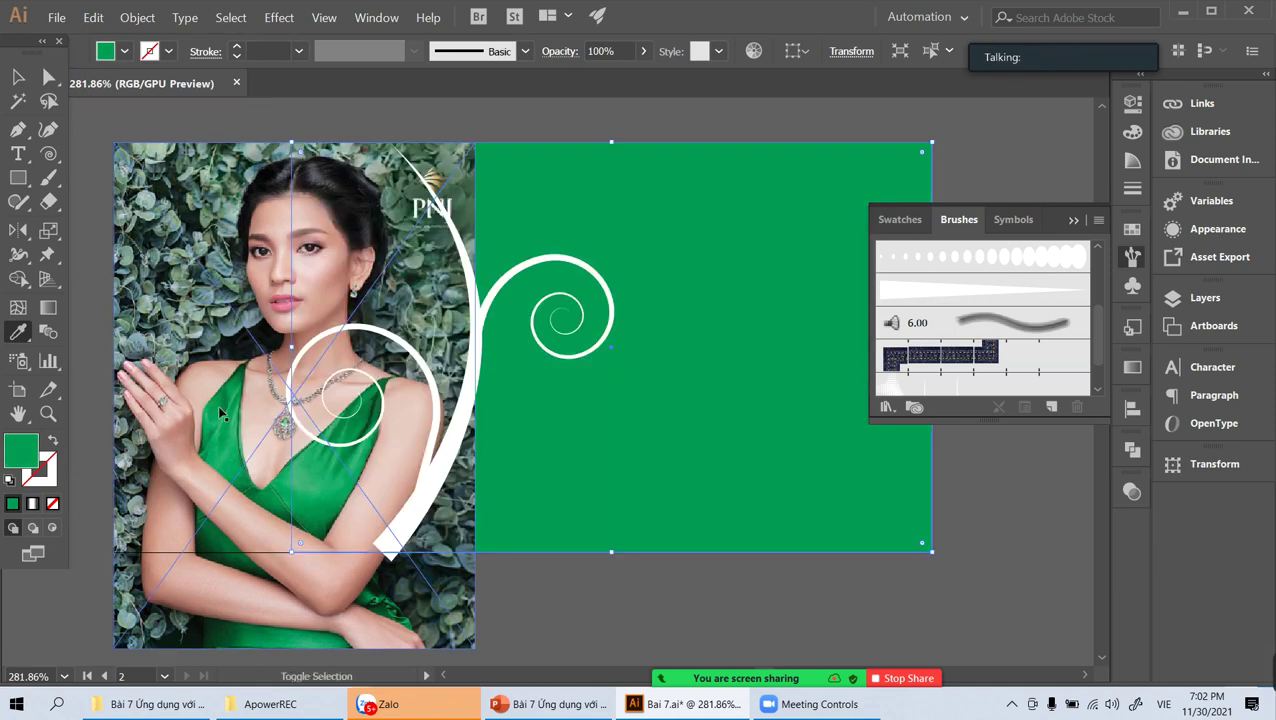
key("v")
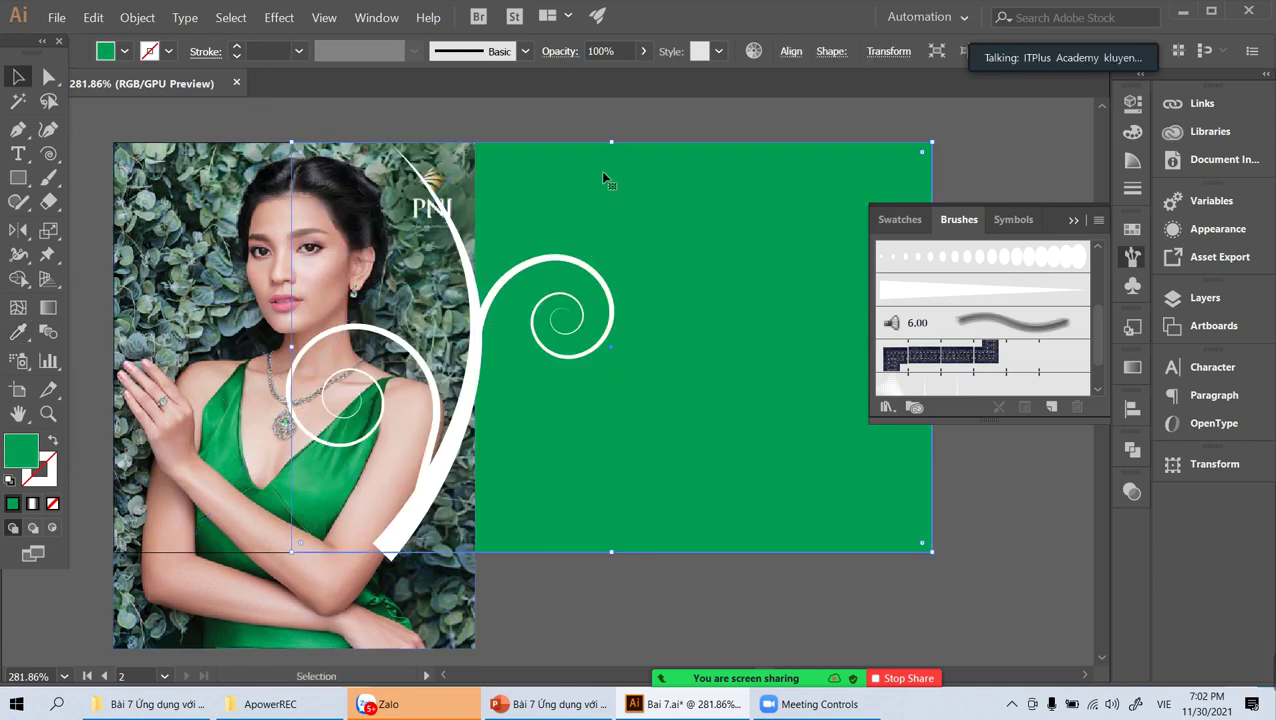
left_click(222, 124)
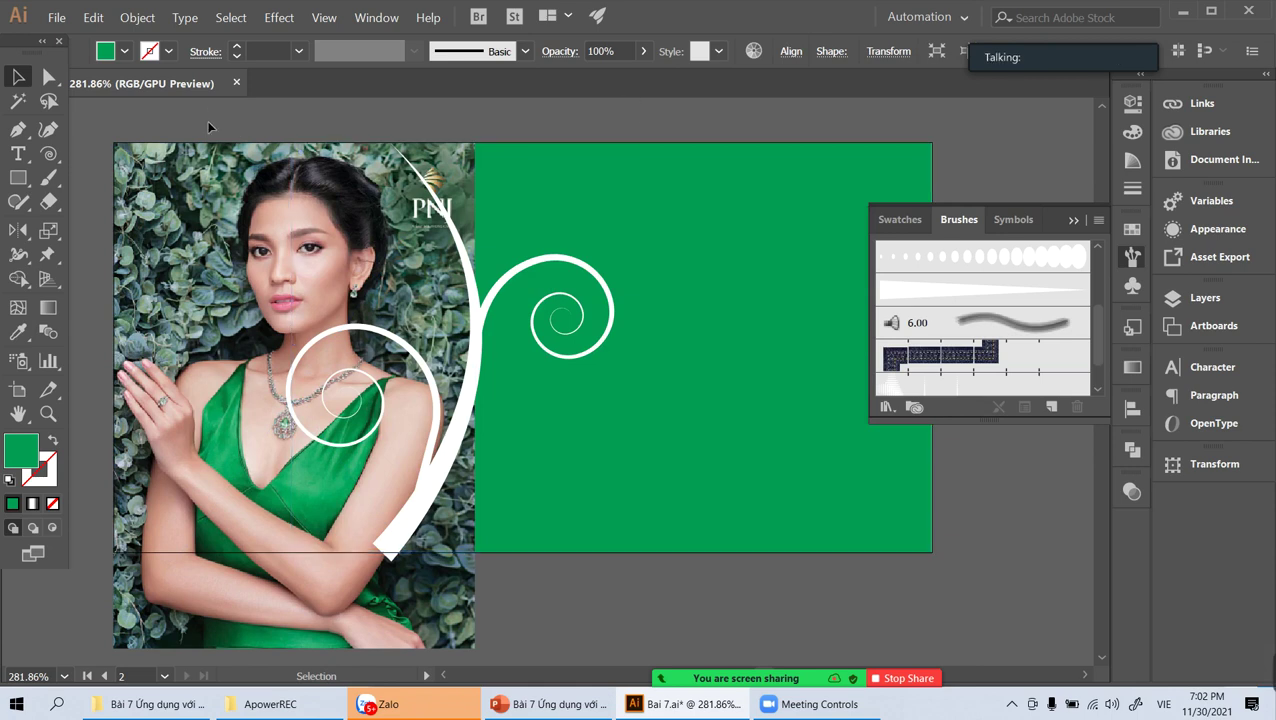
Step: Select the white swirls without the green rectangle, expand their appearance, and unite them in Pathfinder
key("ctrl+a")
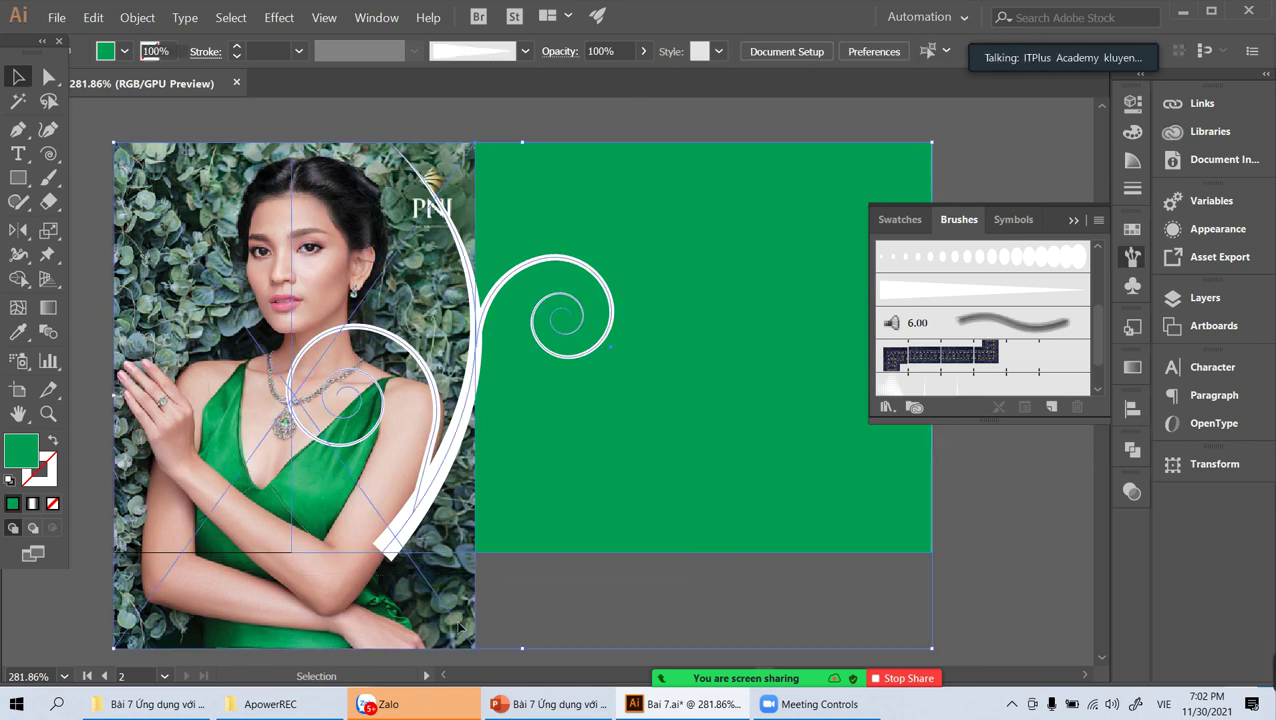
left_click(657, 502, "shift")
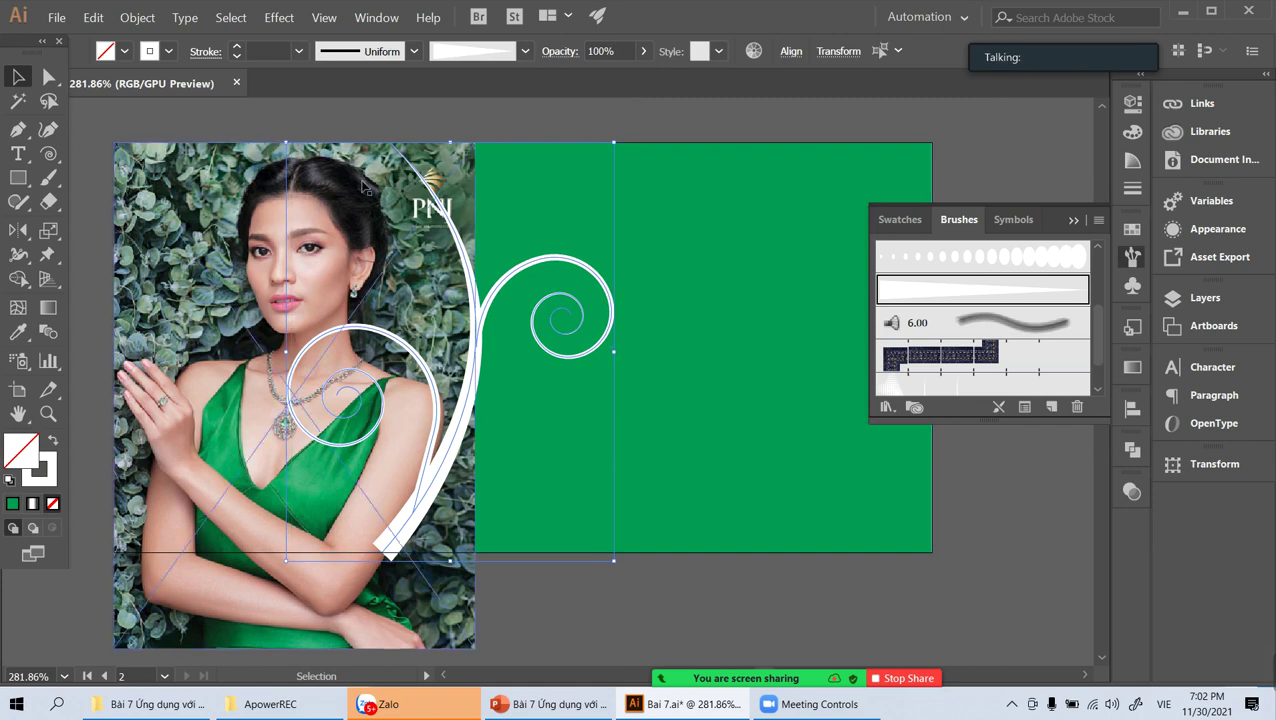
left_click(139, 18)
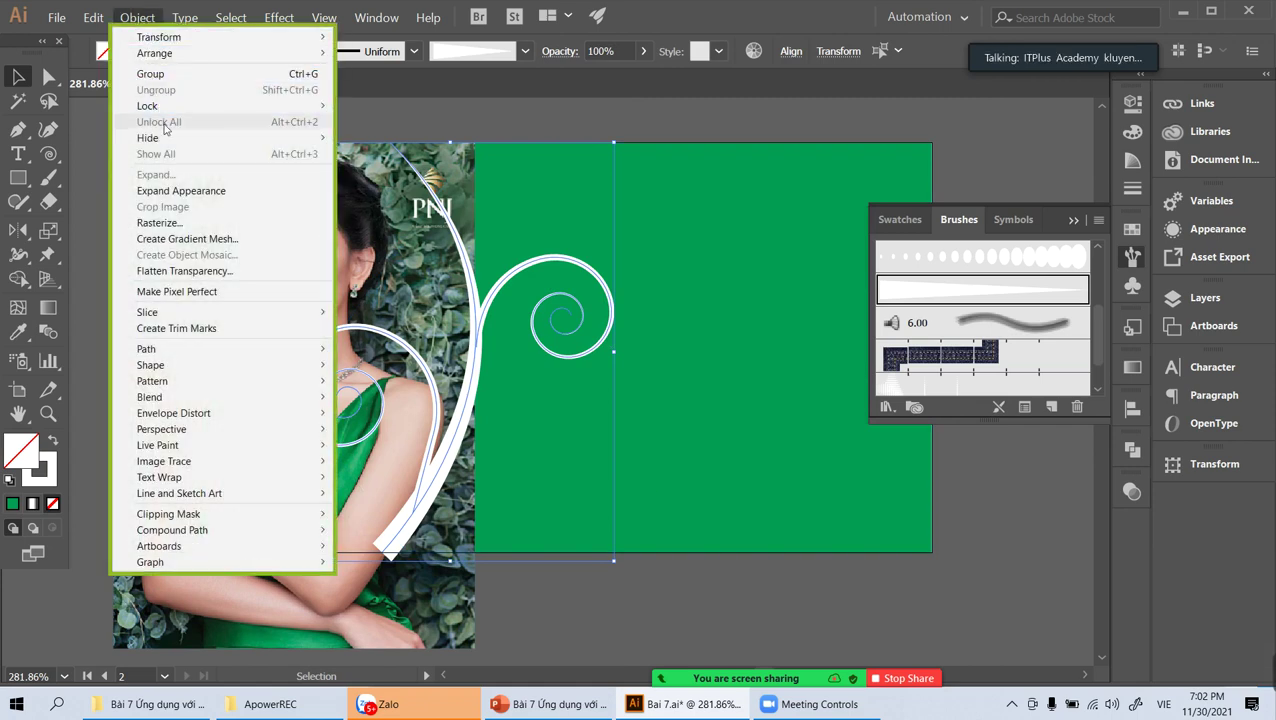
left_click(169, 192)
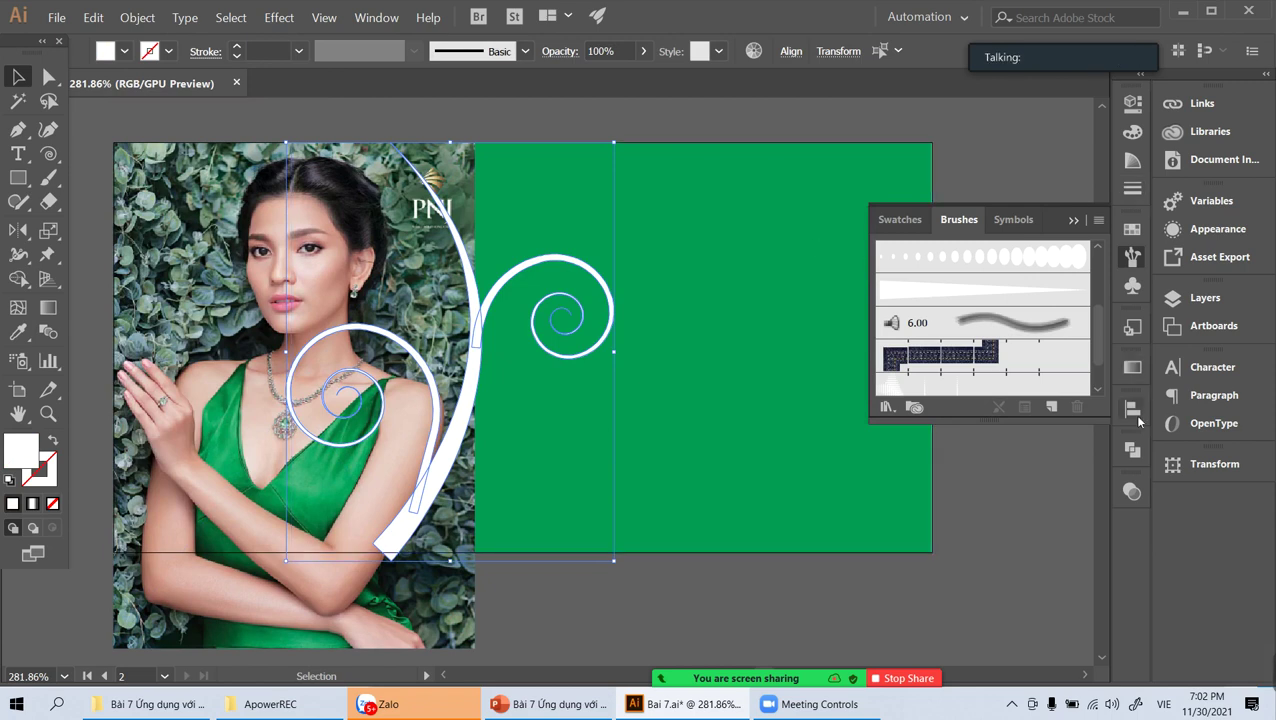
left_click(1132, 452)
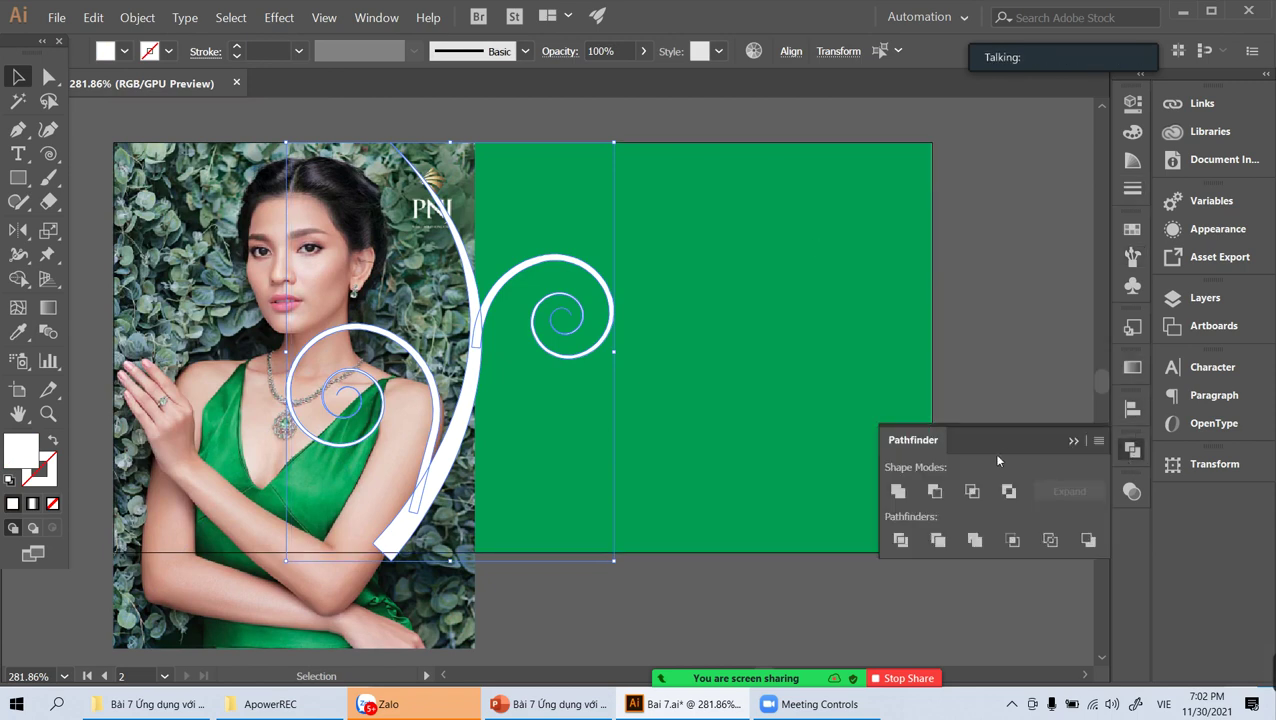
left_click(902, 492)
left_click(995, 238)
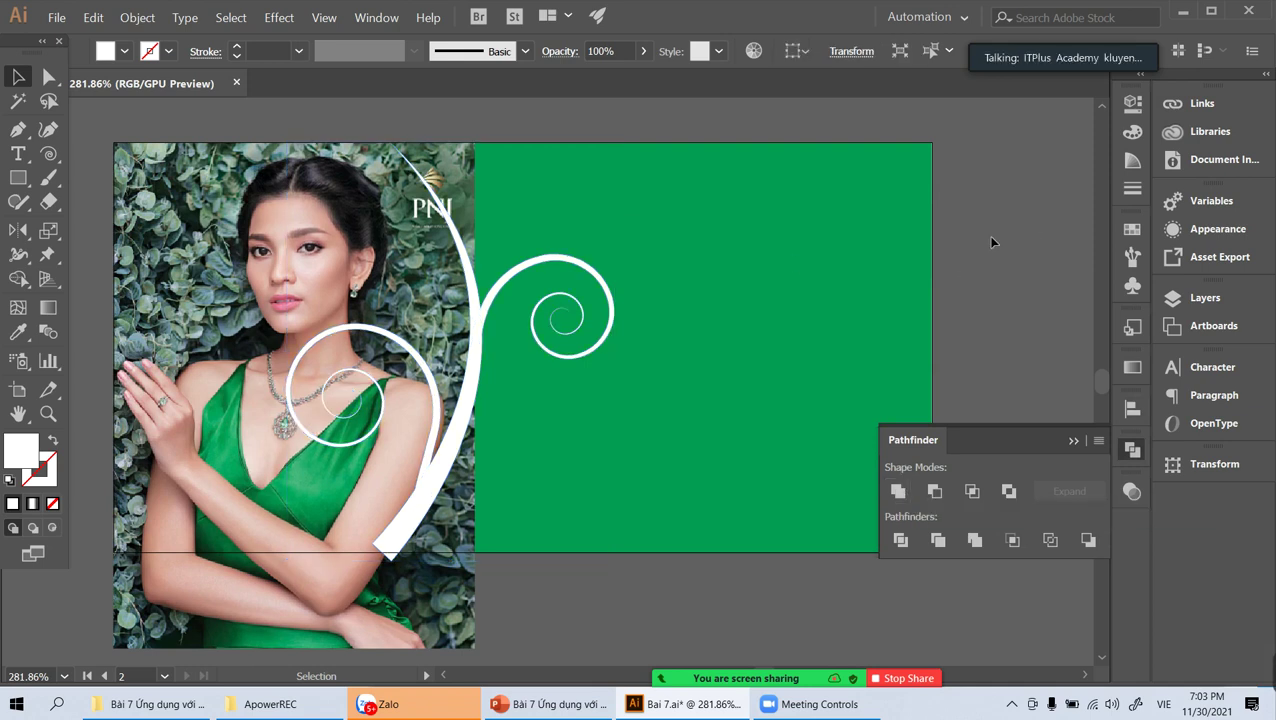
Step: Fill the merged swirls with soft pink sampled from the model's face skin
left_click_drag(471, 352, 534, 352)
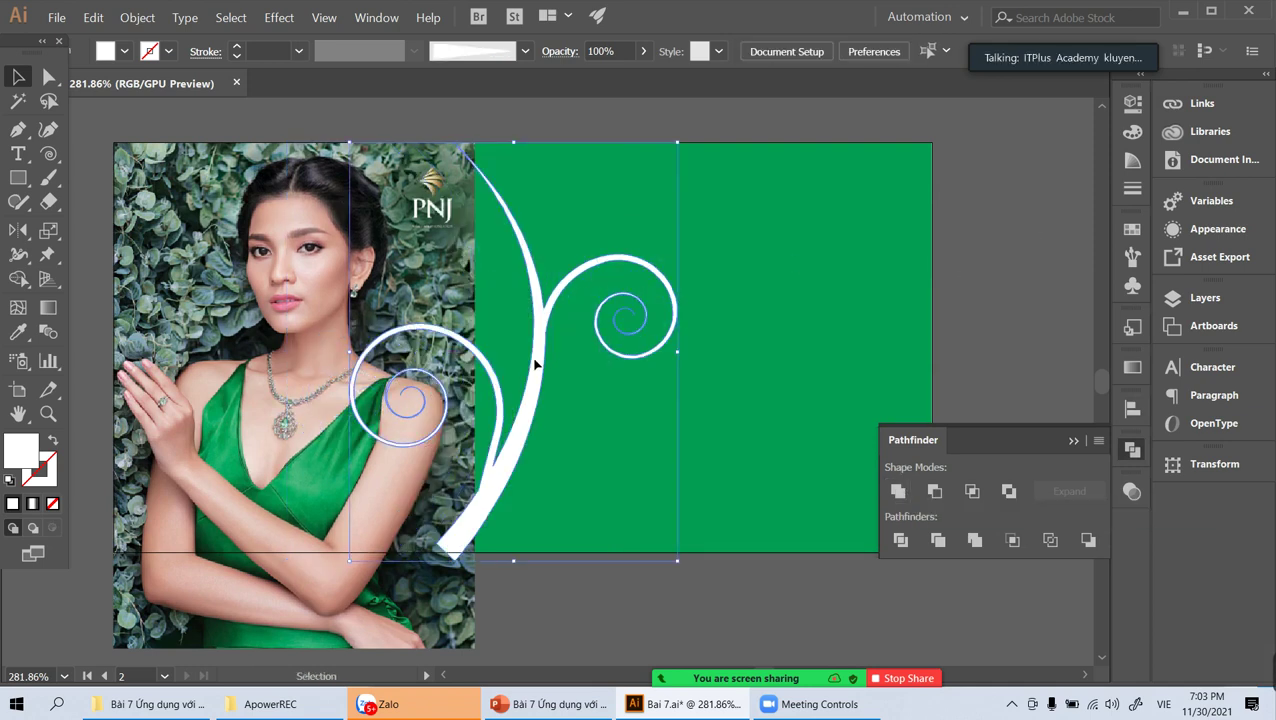
key("ctrl+z")
key("i")
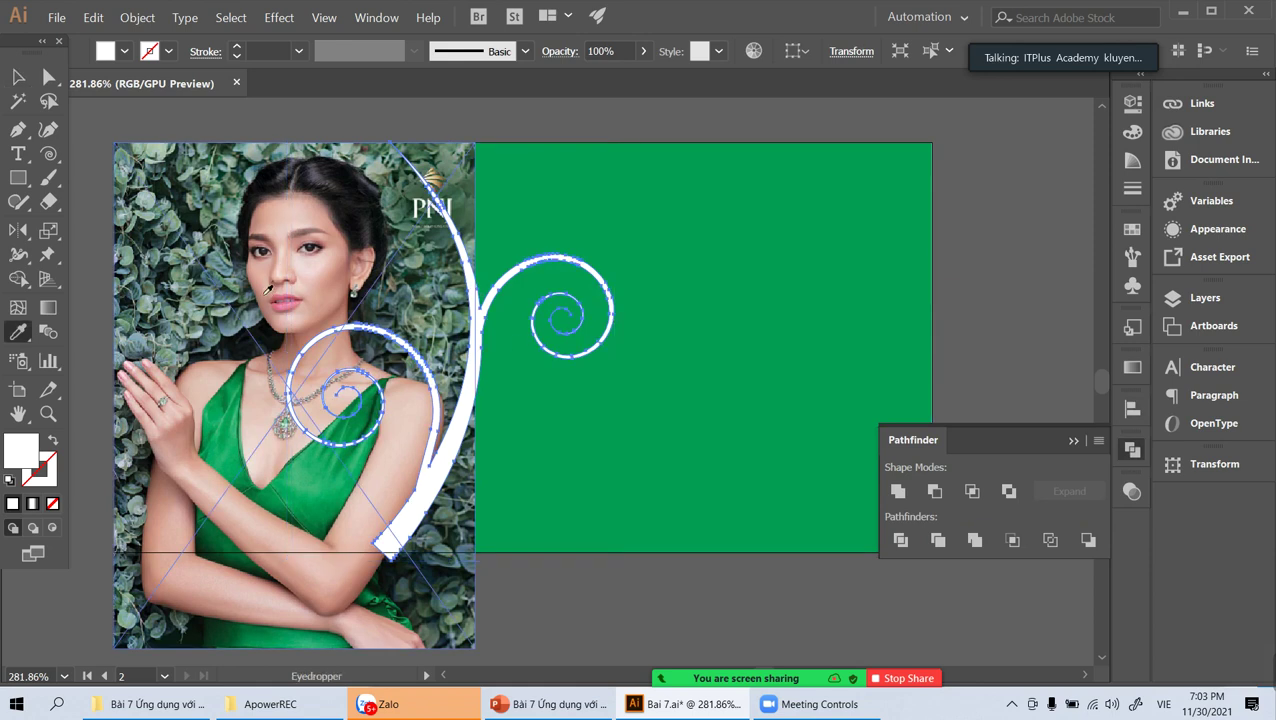
left_click(339, 278)
left_click(315, 268)
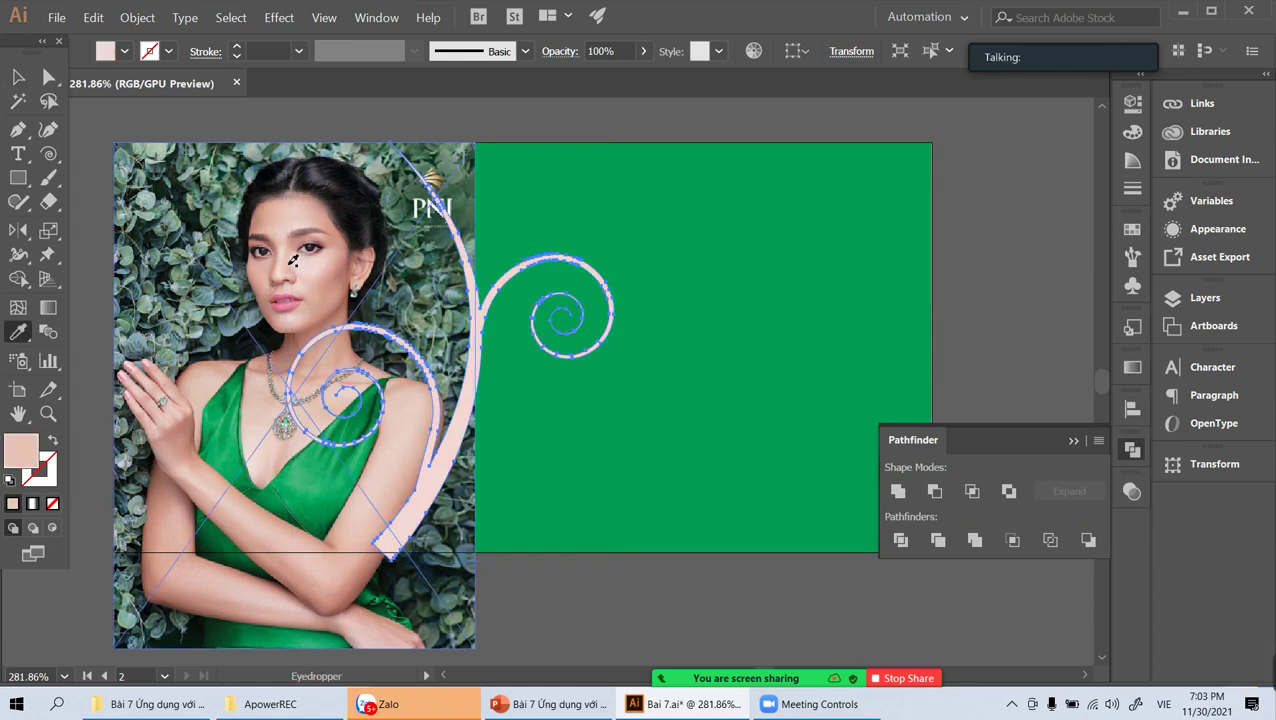
left_click(297, 272)
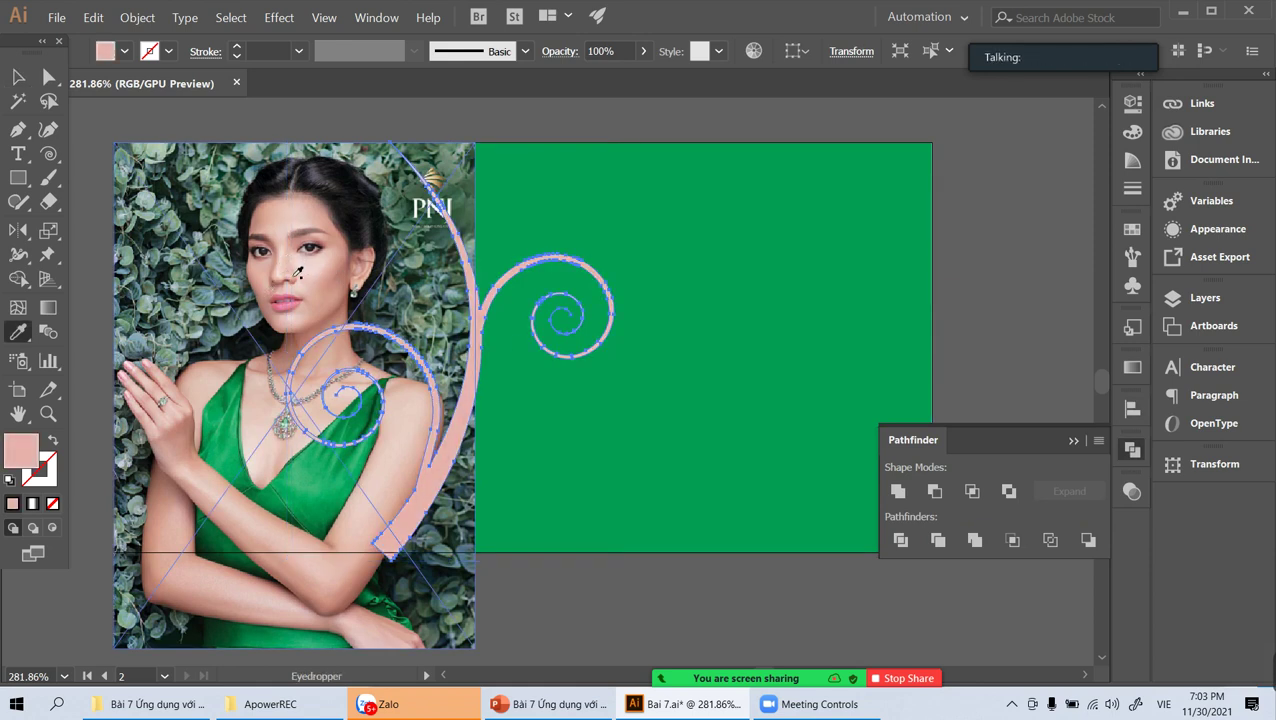
key("v")
left_click(576, 98)
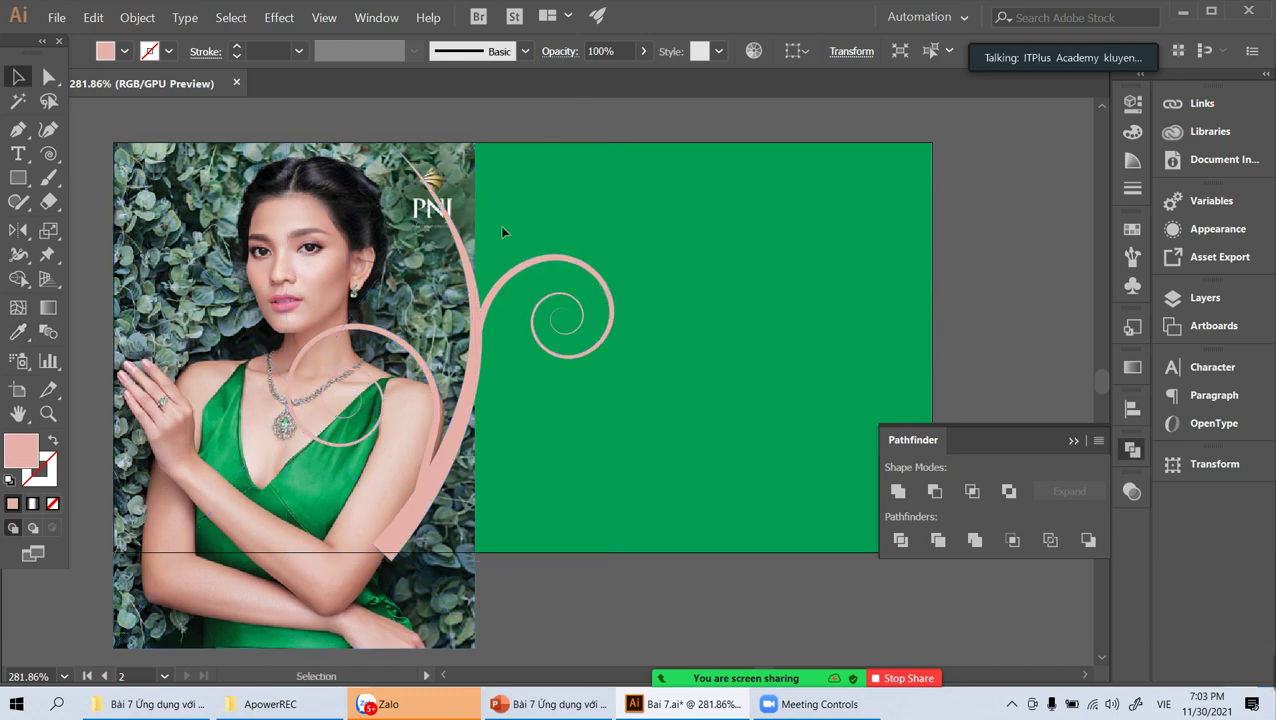
key("p")
left_click(1078, 441)
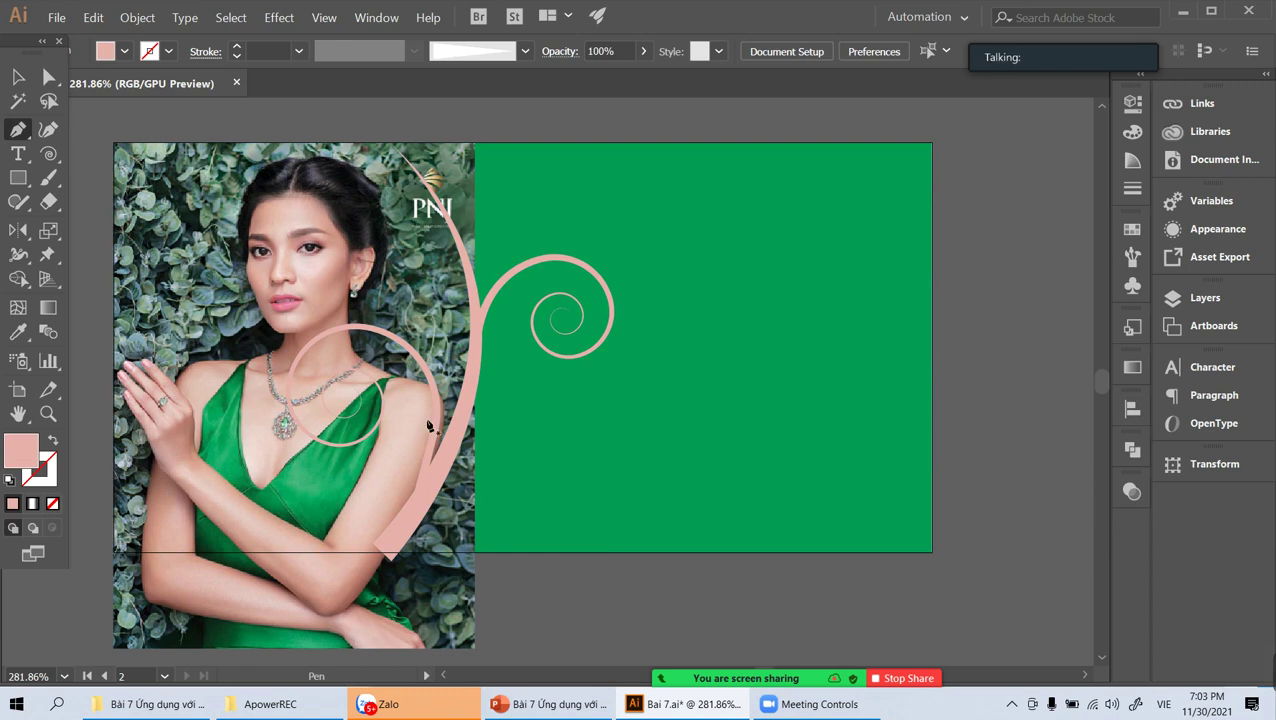
Step: Trace a pen outline around the photo with a curved right edge near the top
left_click(114, 550)
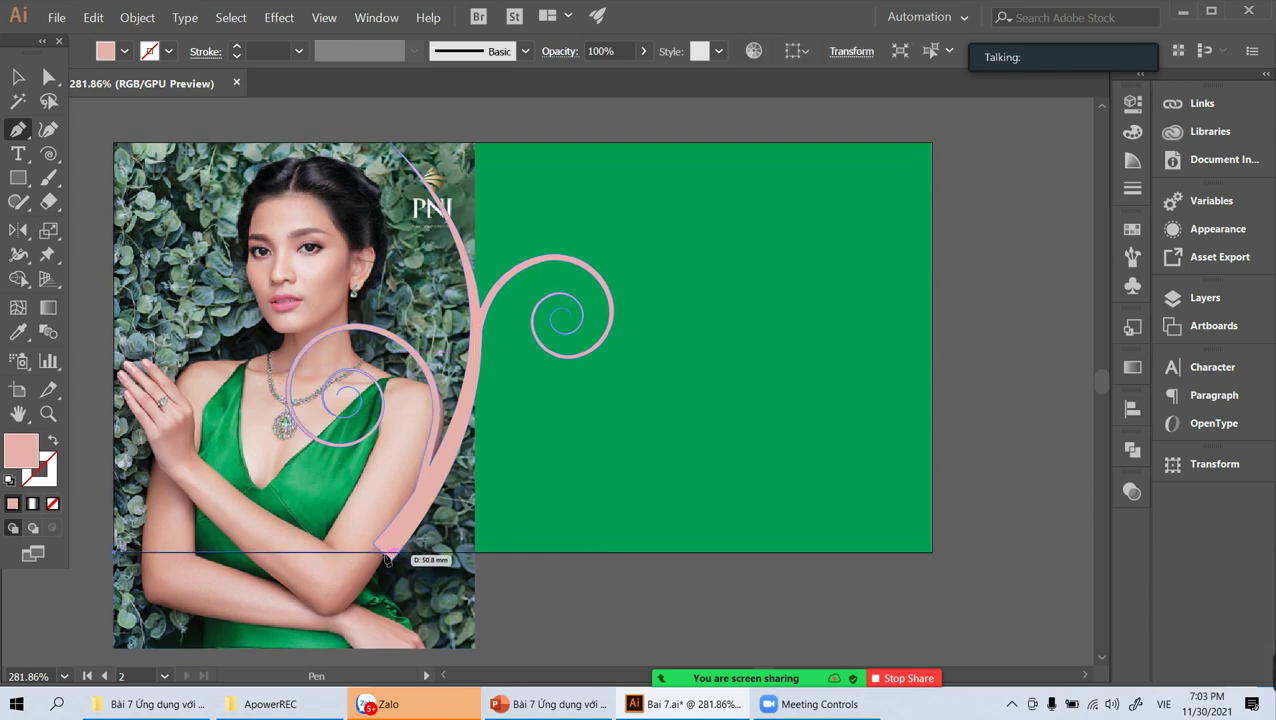
left_click(475, 550)
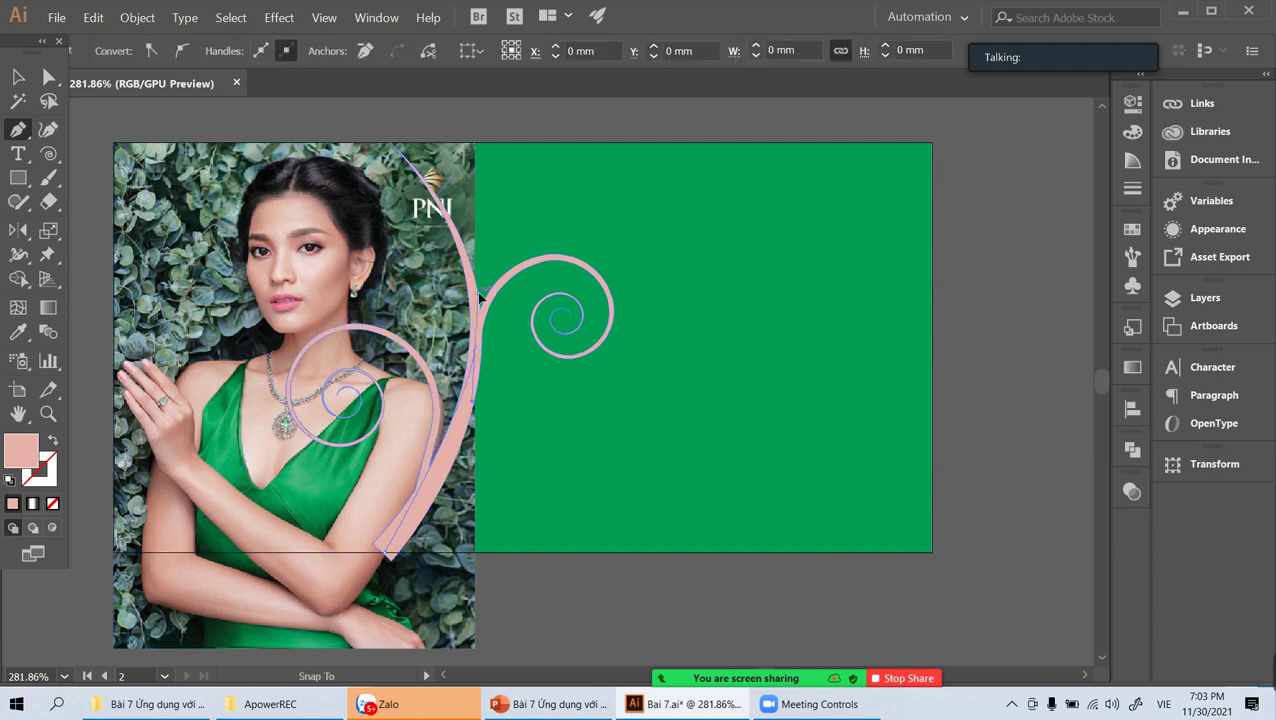
left_click(475, 295)
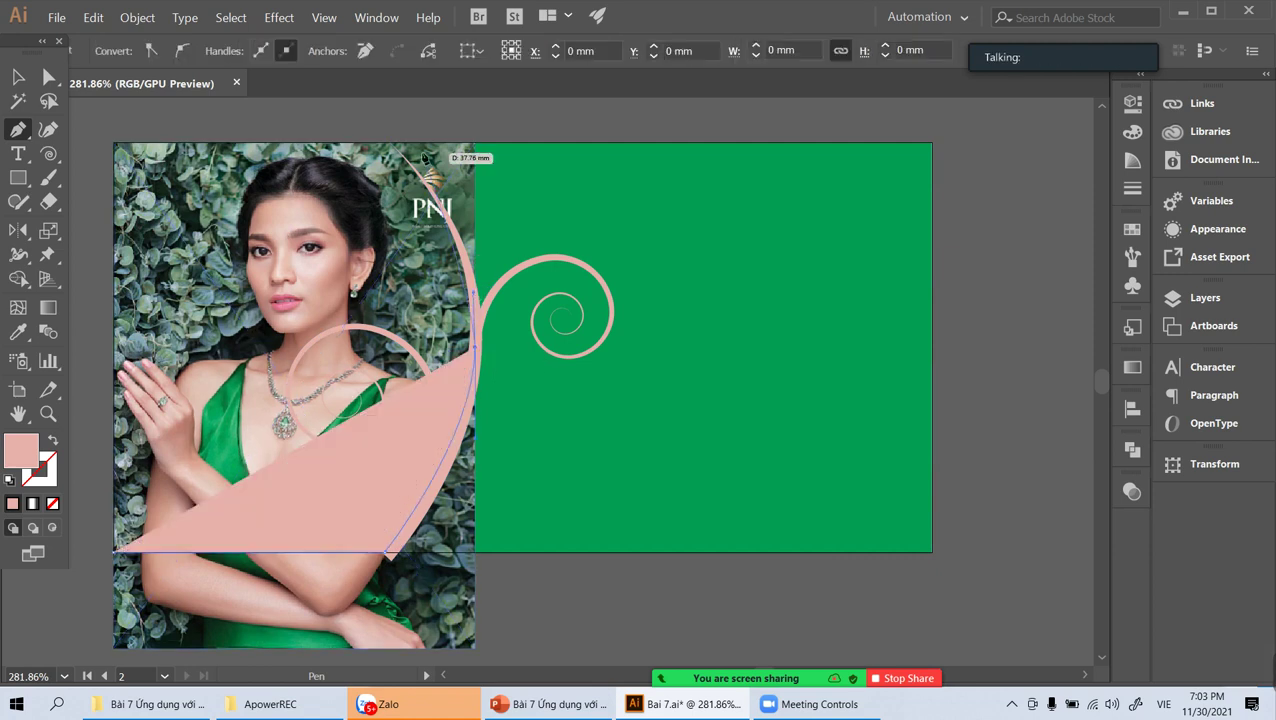
mouse_move(383, 148)
left_mouse_down()
mouse_move(360, 132)
mouse_move(320, 146)
left_mouse_up()
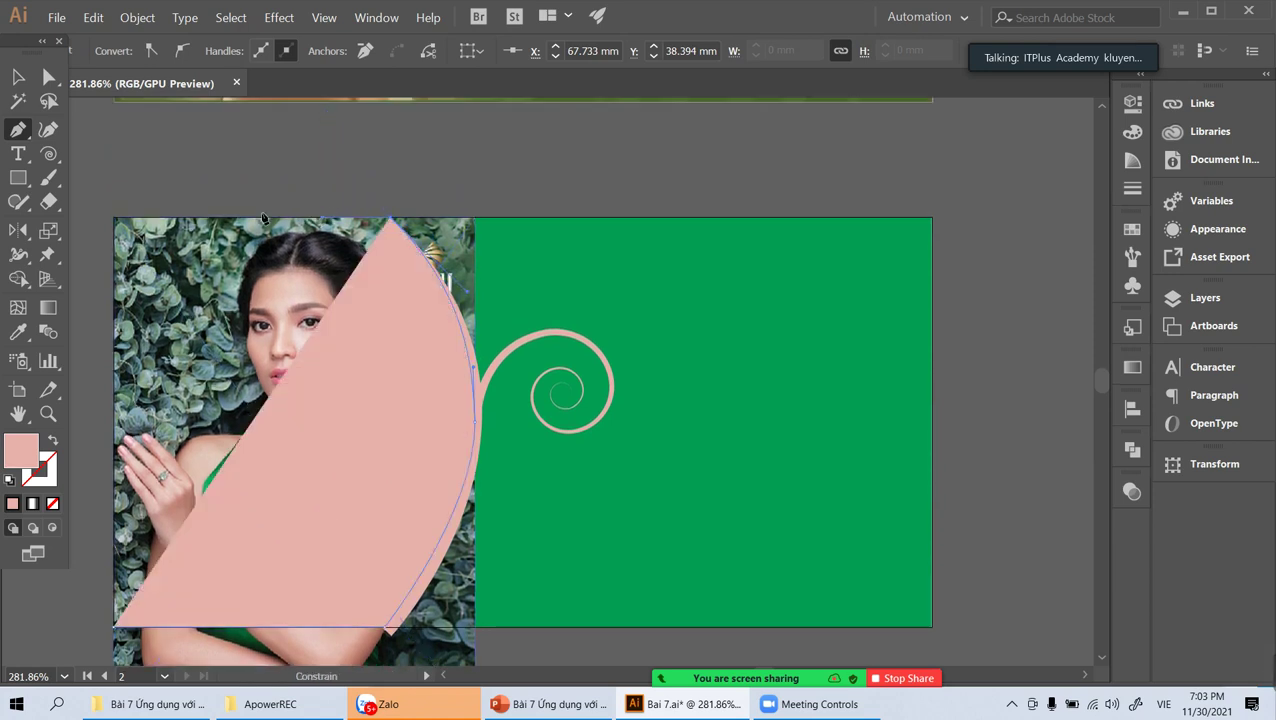
left_click_drag(312, 147, 163, 208)
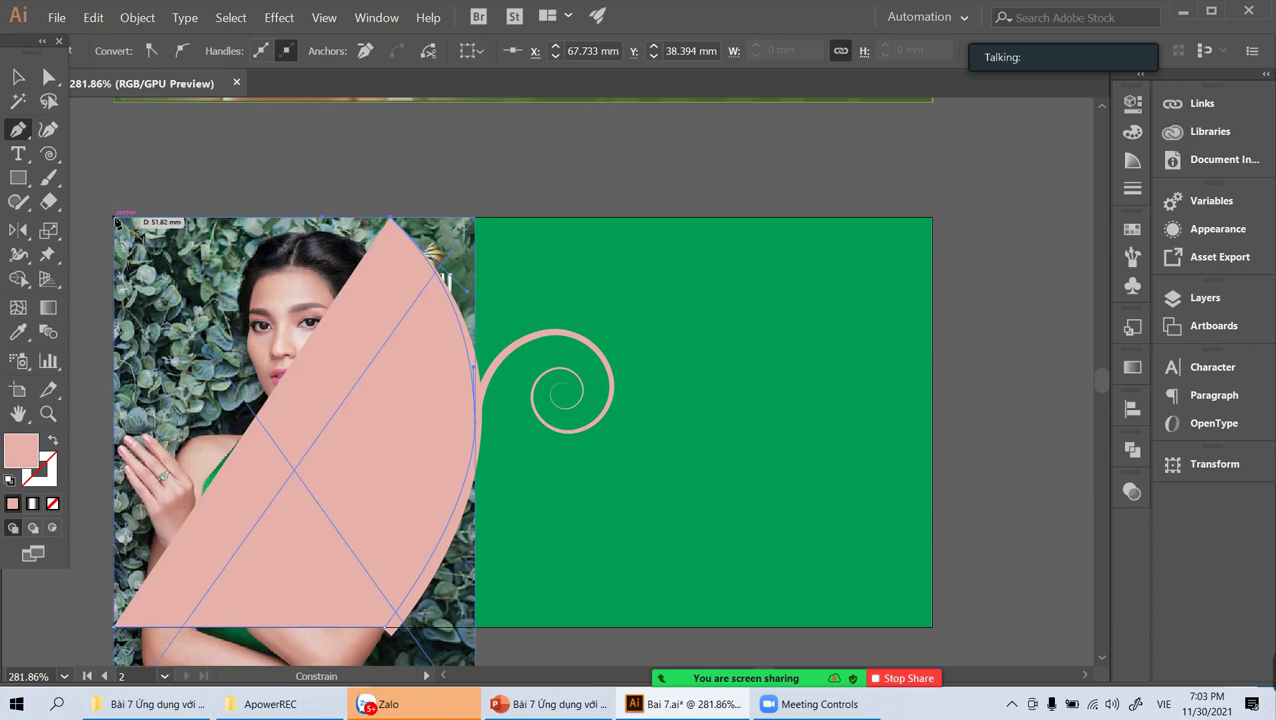
left_click(114, 218)
left_click(114, 627)
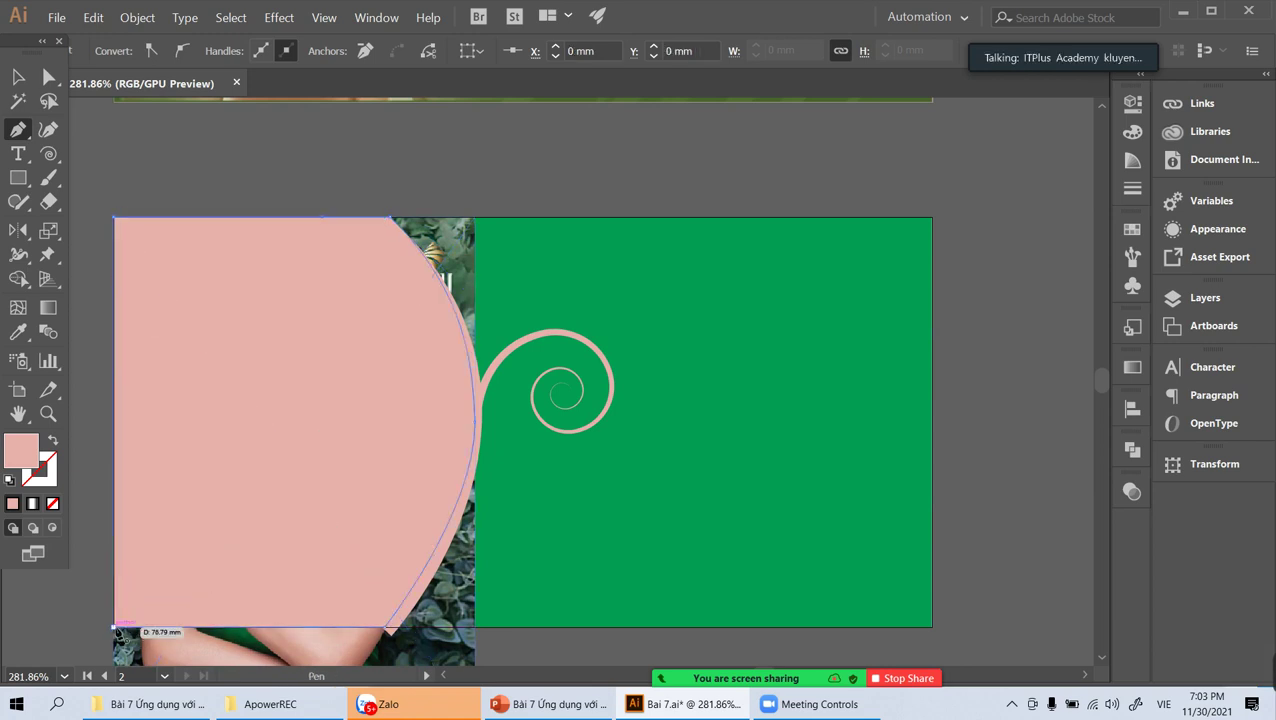
Step: Close the curved shape and make a clipping mask of the photo with it
key("space")
left_click_drag(215, 612, 272, 511)
left_click(300, 545, "ctrl")
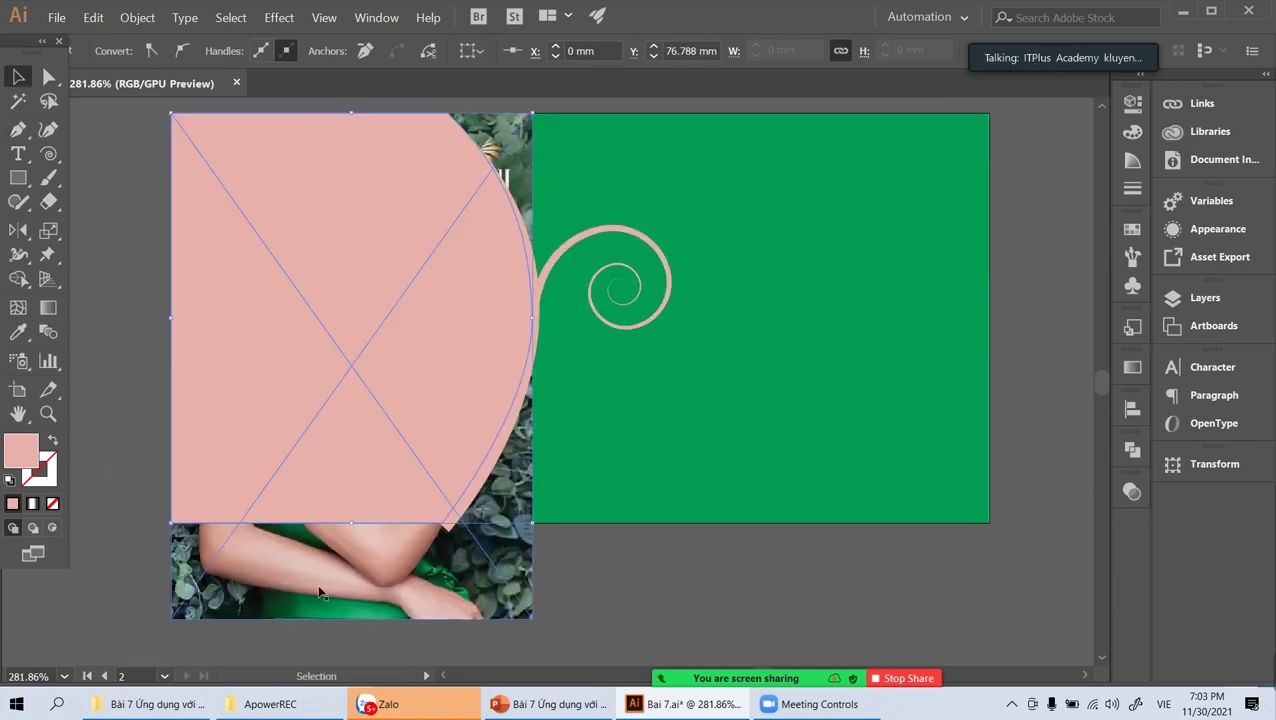
right_click(320, 588)
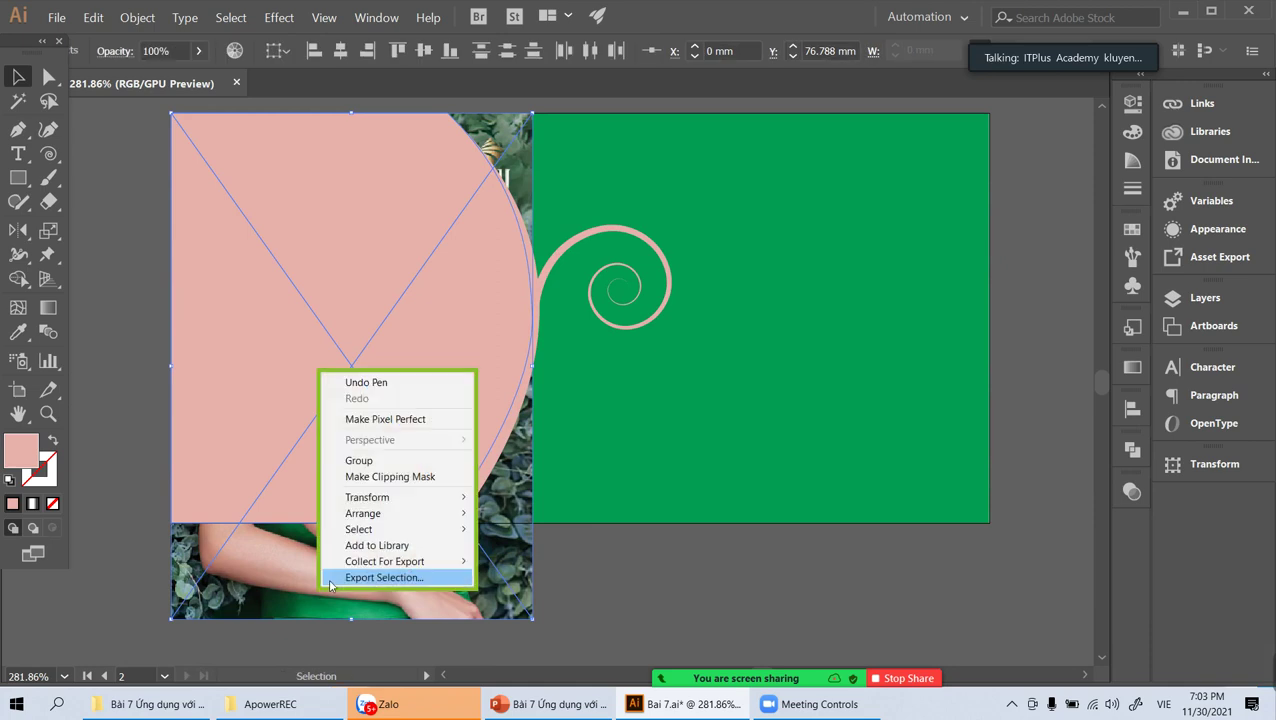
left_click(378, 476)
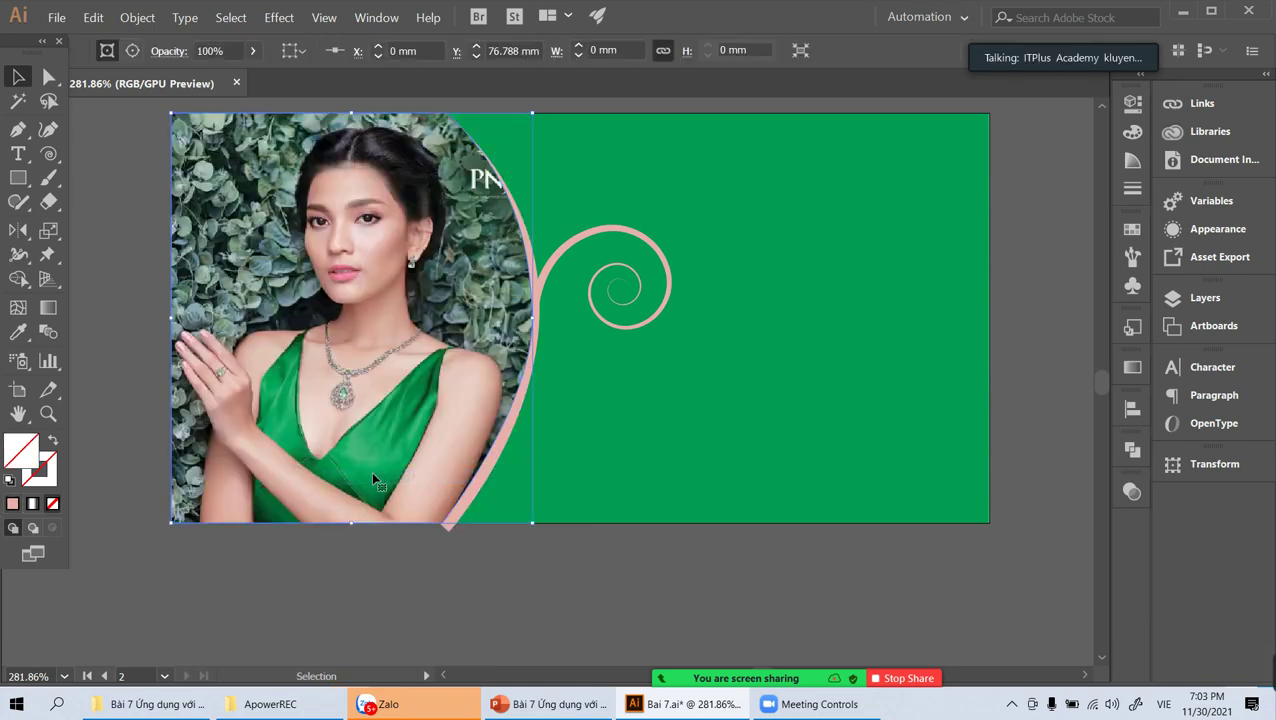
Step: Select the pink swirl and set its fill to white (FFFFFF) in the Color panel
left_click(435, 562)
left_click_drag(434, 562, 171, 505)
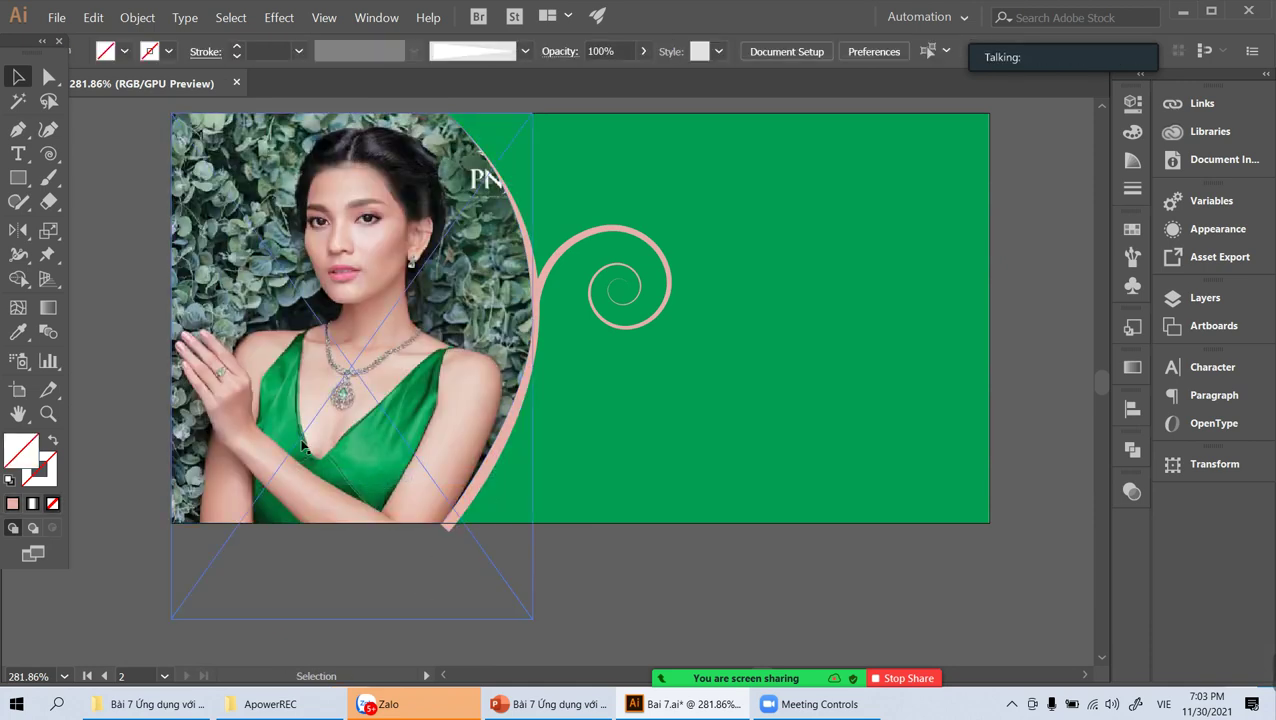
left_click(767, 416, "shift")
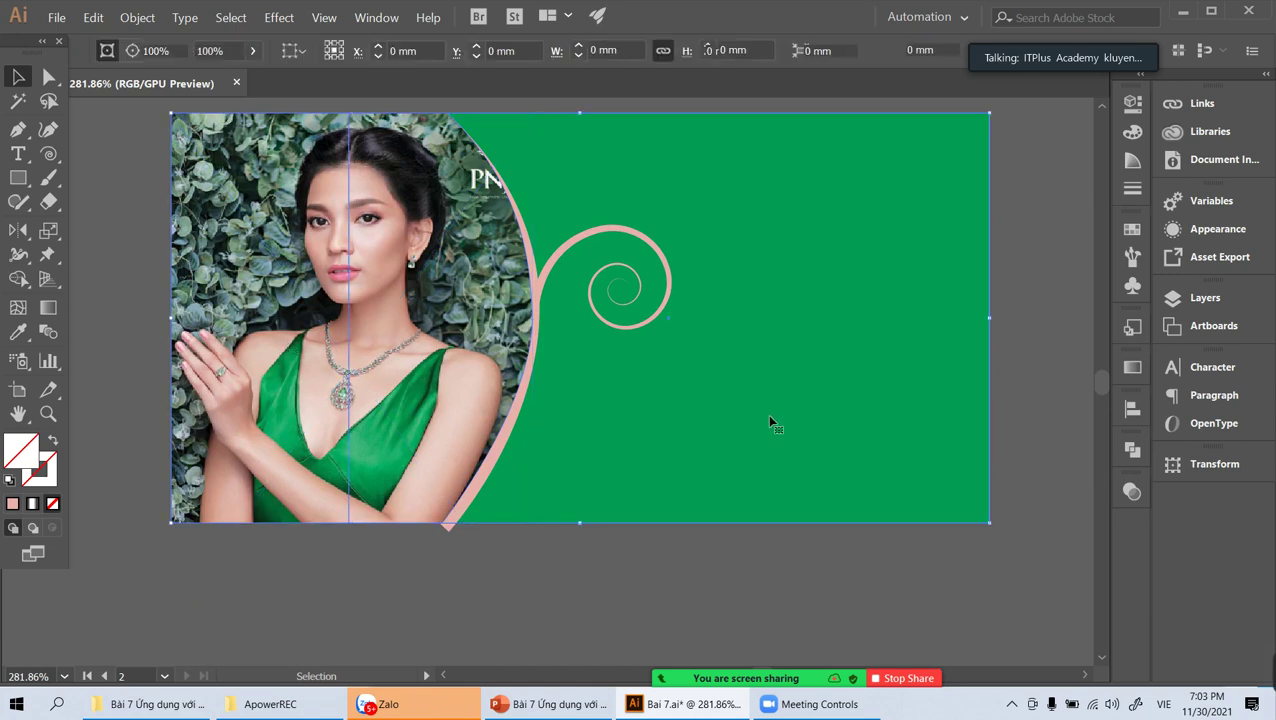
left_click(1040, 405)
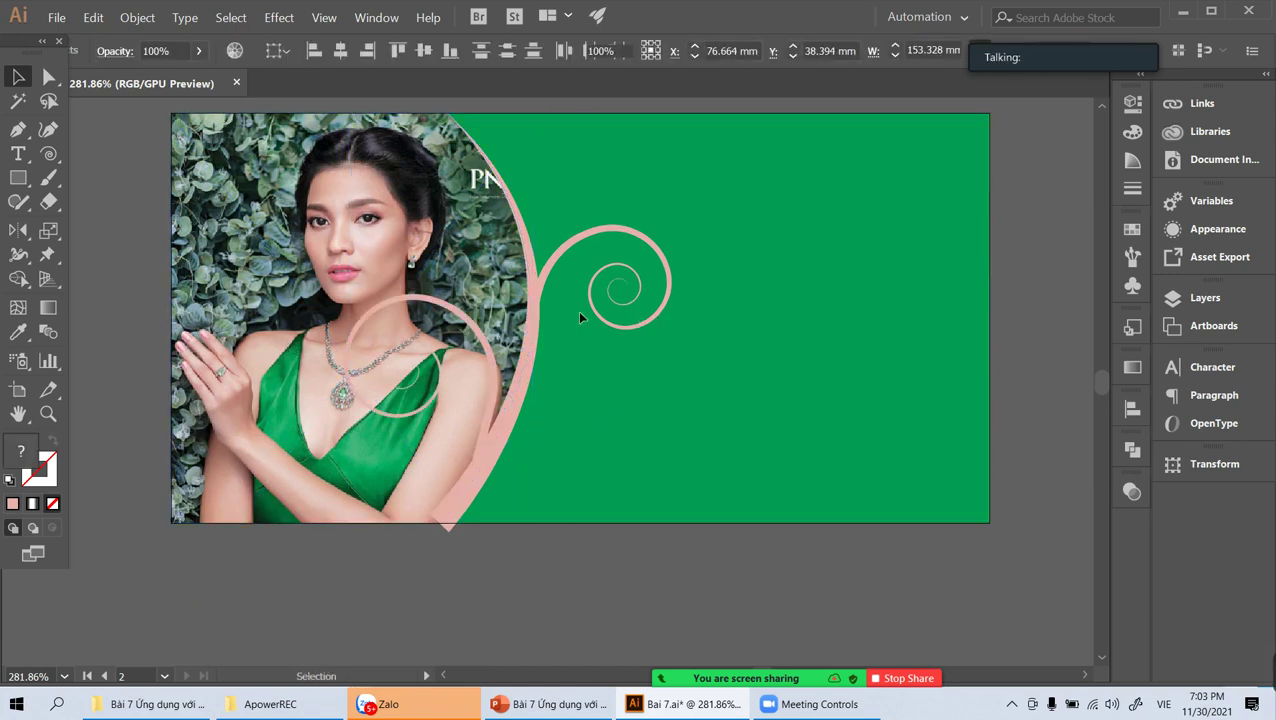
left_click(537, 310)
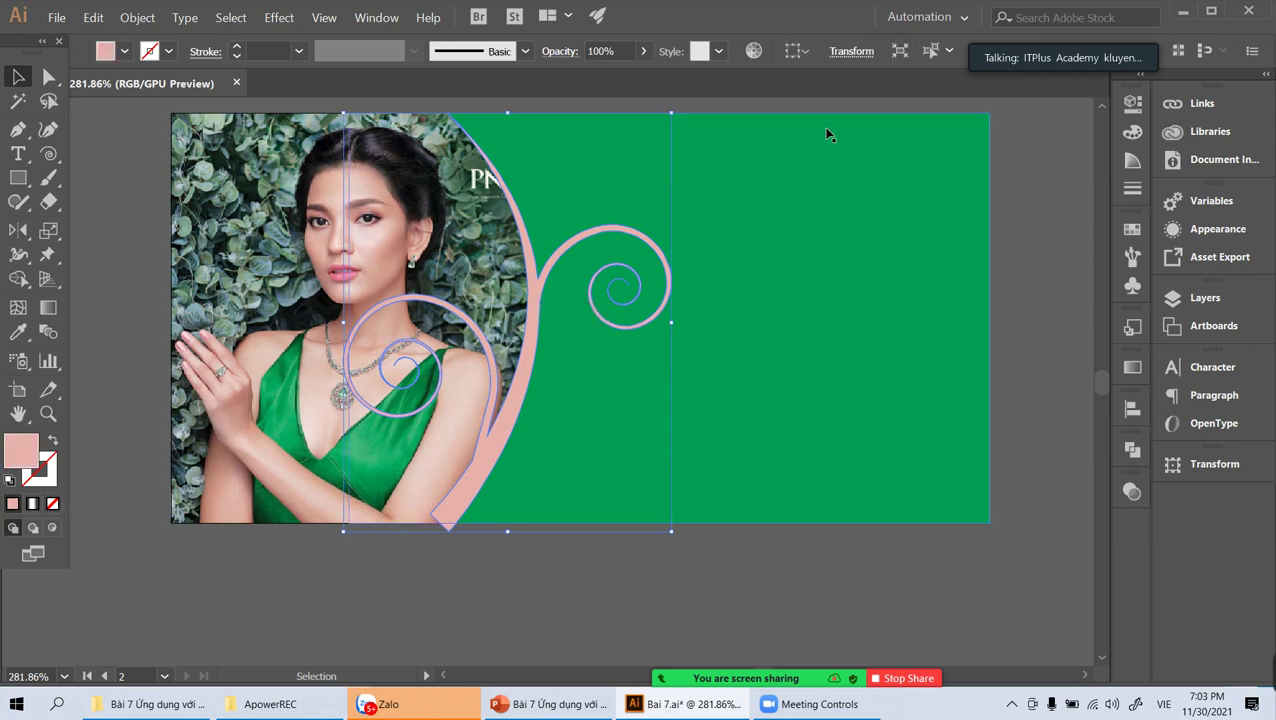
left_click(1131, 134)
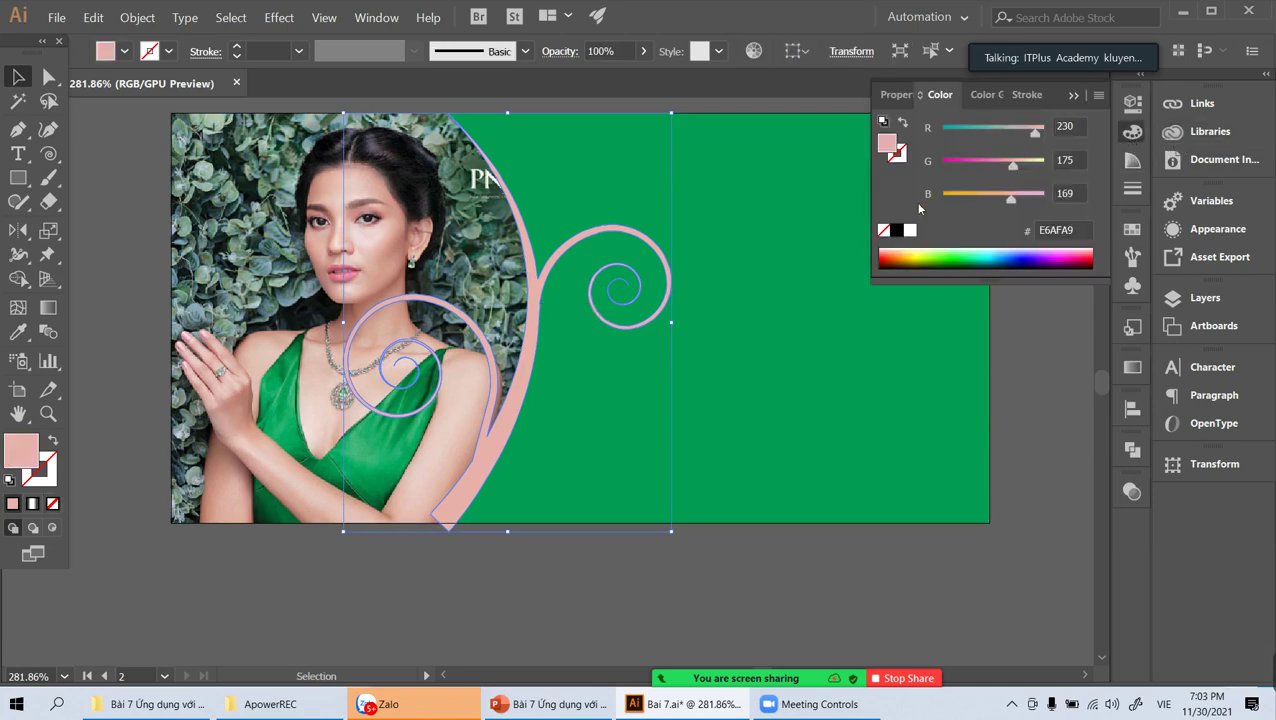
left_click(910, 230)
left_click(1082, 420)
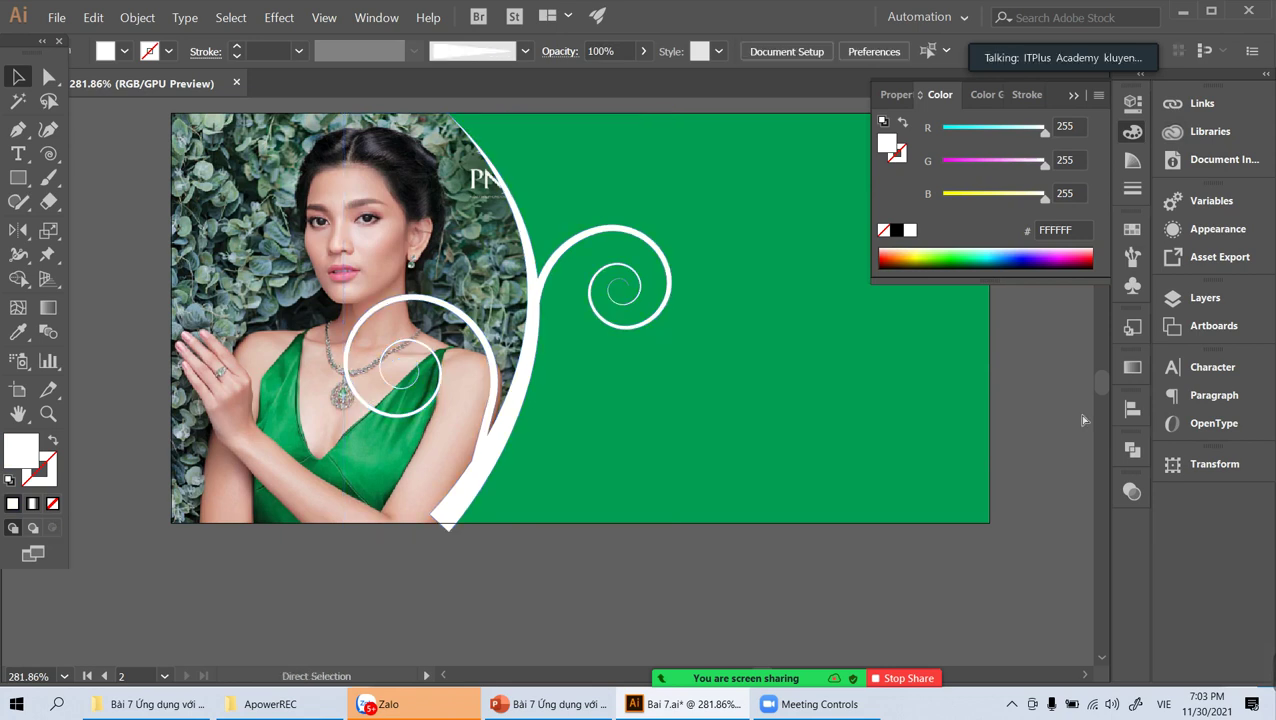
key("ctrl+minus")
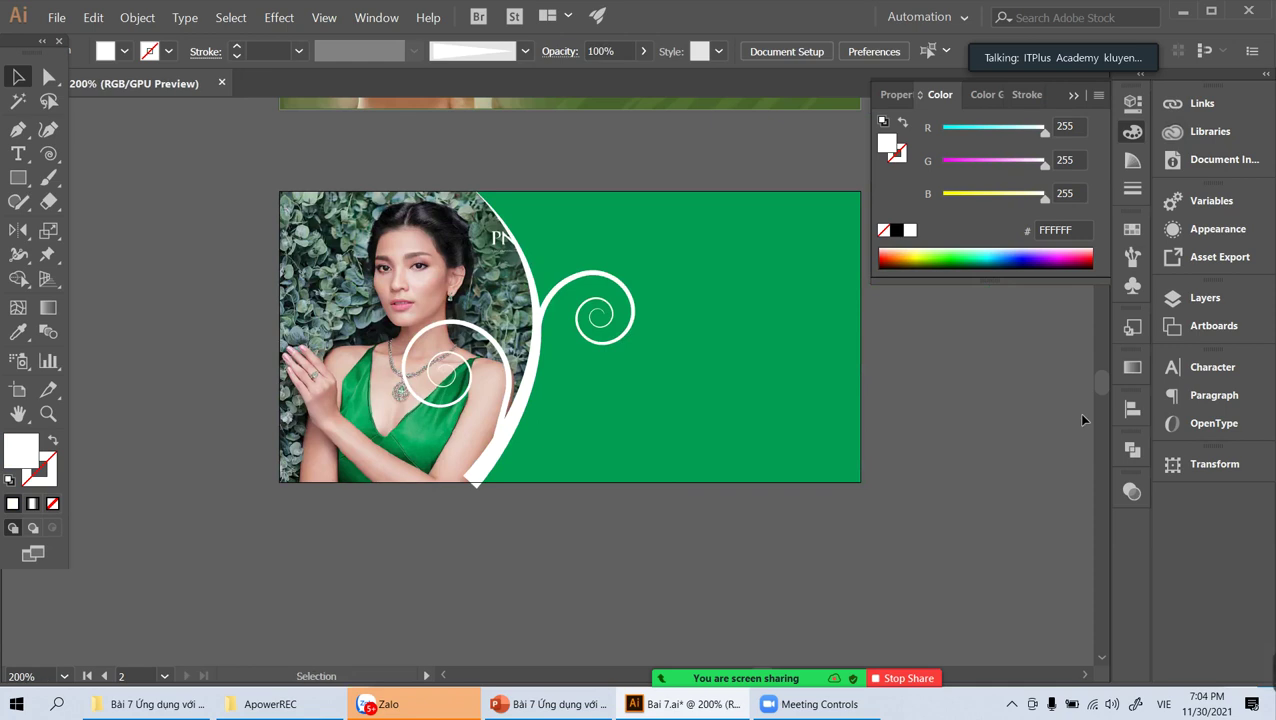
Step: Pan up to the VOCHURE artboard and select its artwork group
left_click_drag(735, 399, 693, 490)
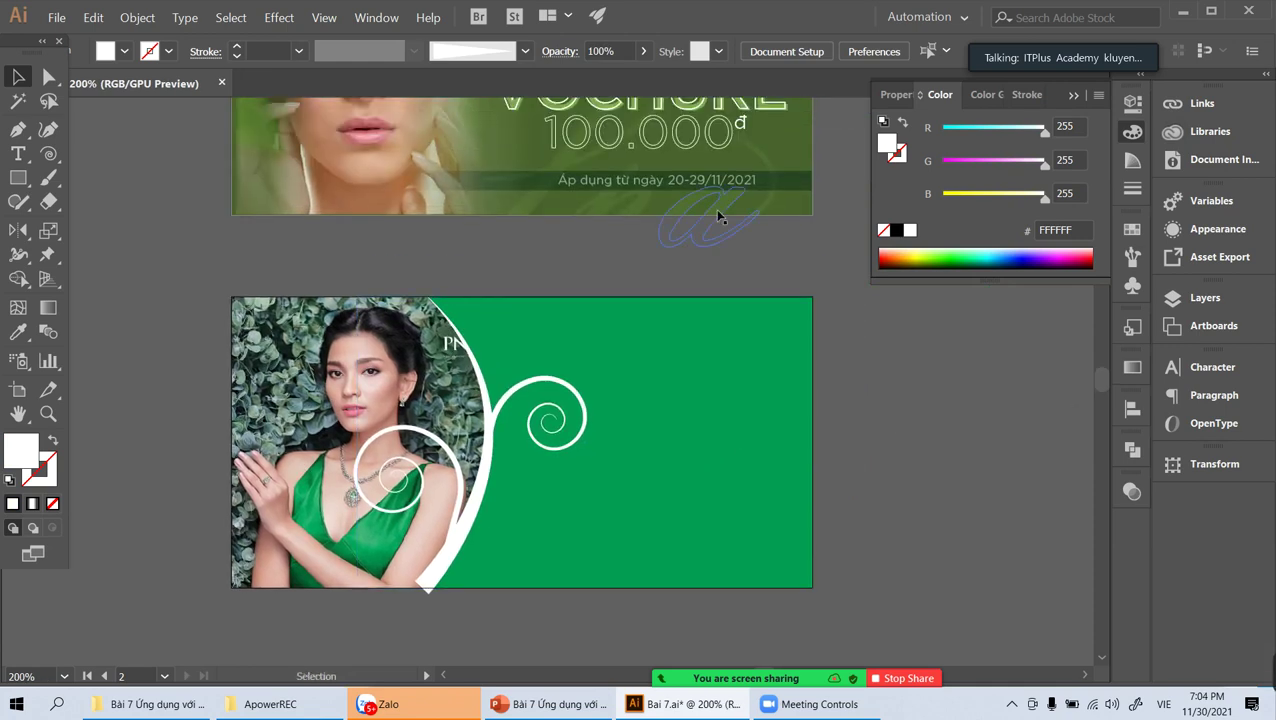
left_click_drag(718, 211, 676, 349)
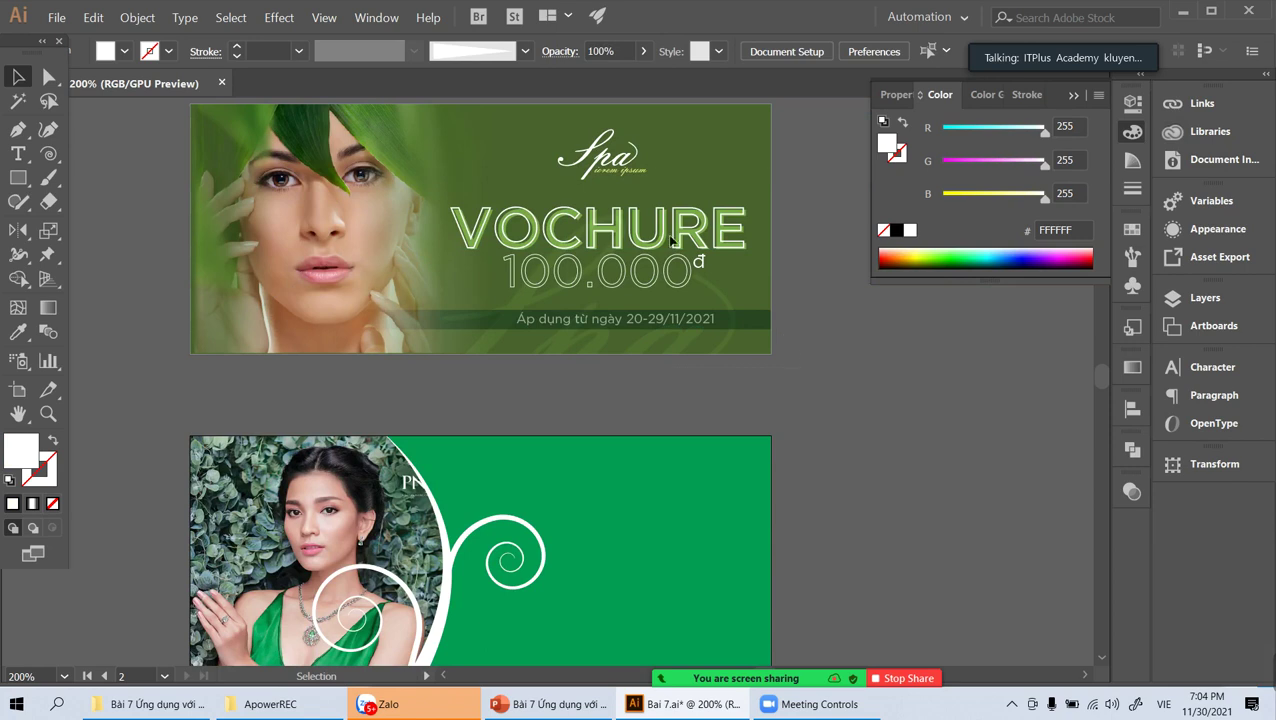
left_click(520, 133)
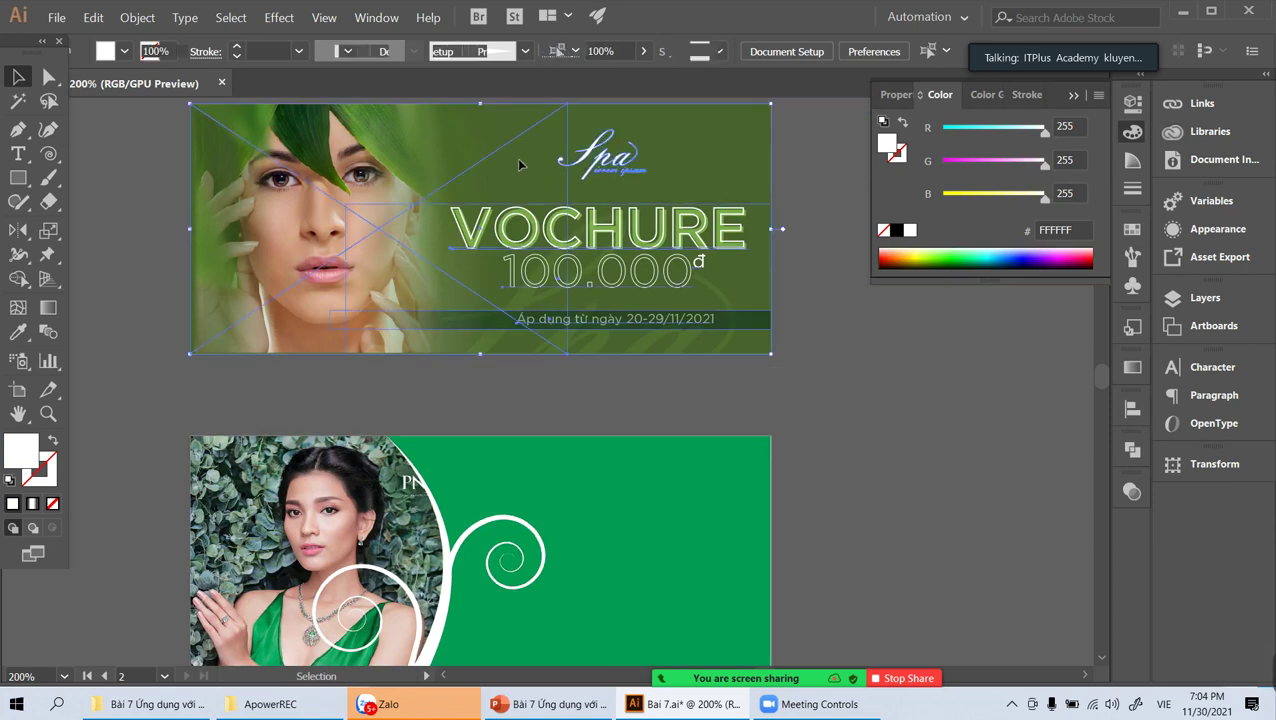
left_click(690, 338, "shift")
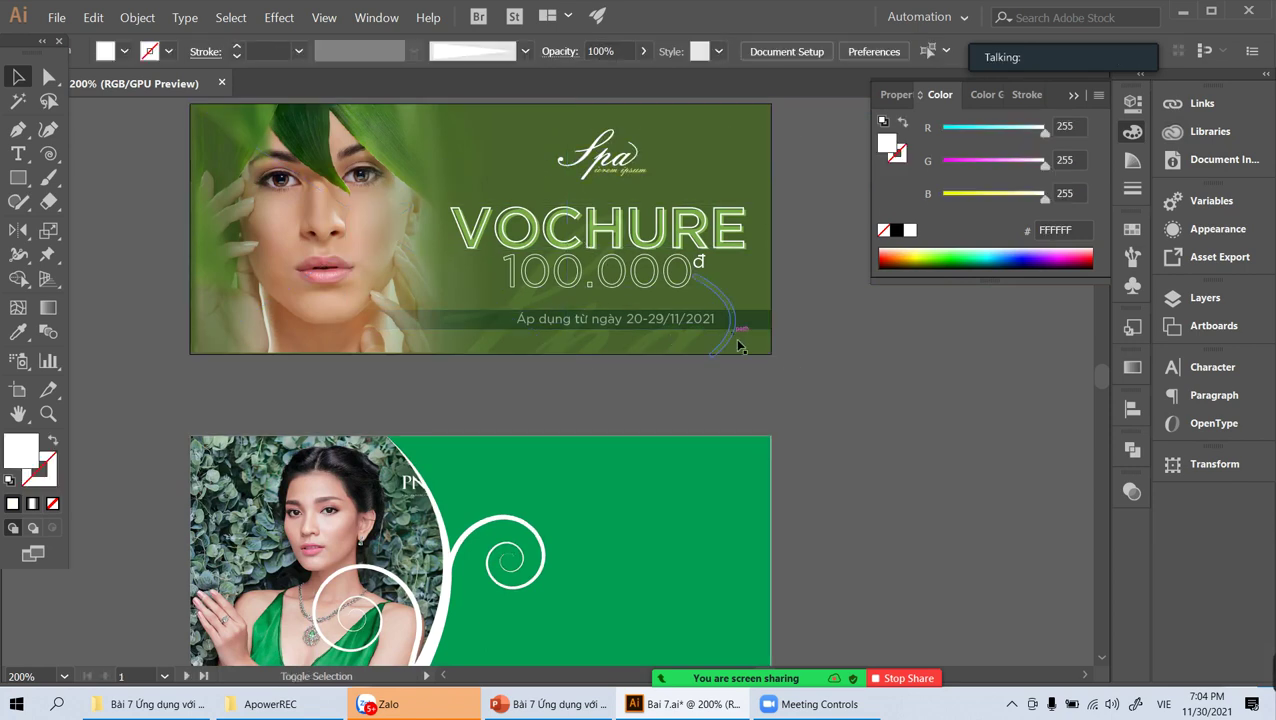
left_click(703, 236)
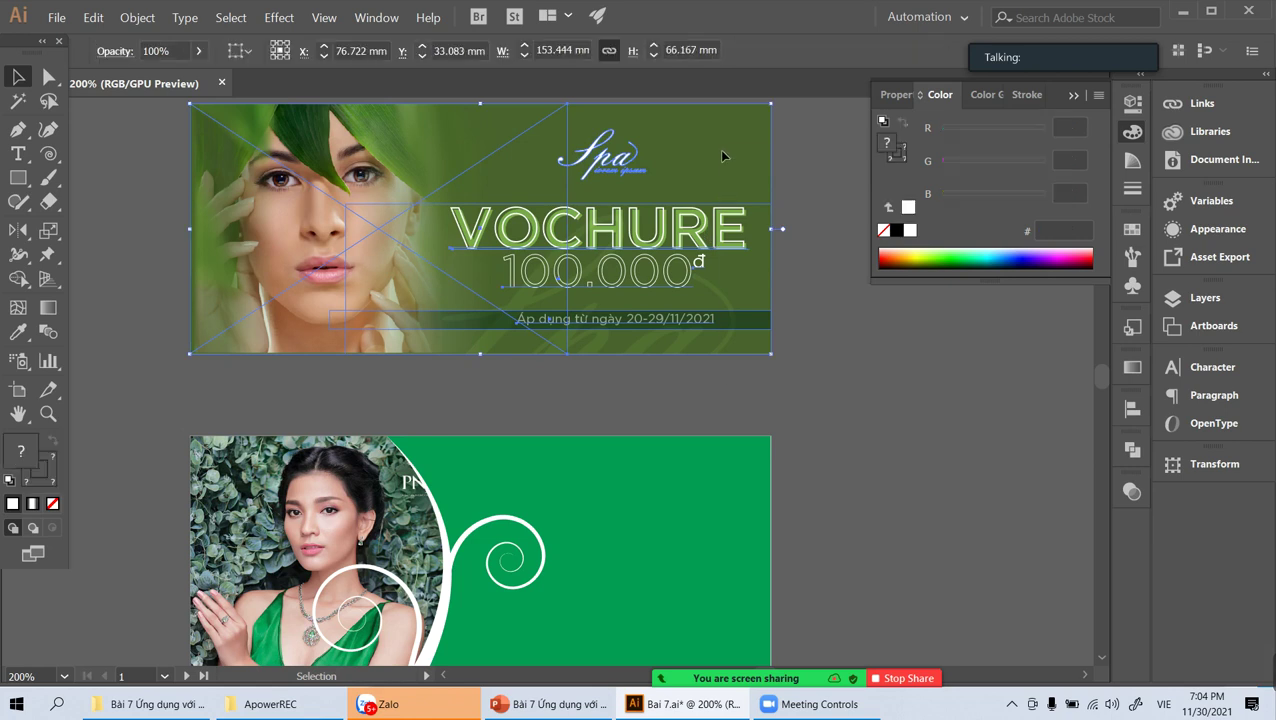
Step: Ungroup the VOCHURE banner artwork and remove the face photo from the selection
right_click(718, 152)
left_click(780, 272)
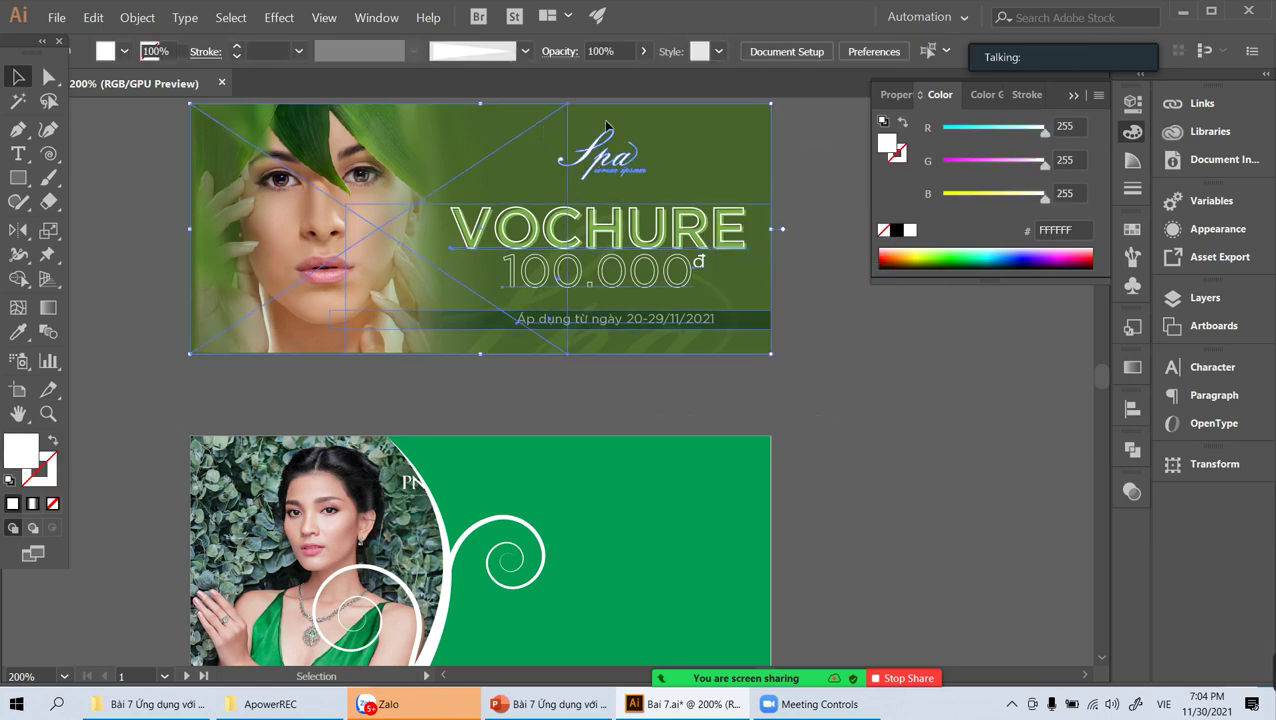
left_click(545, 312, "shift")
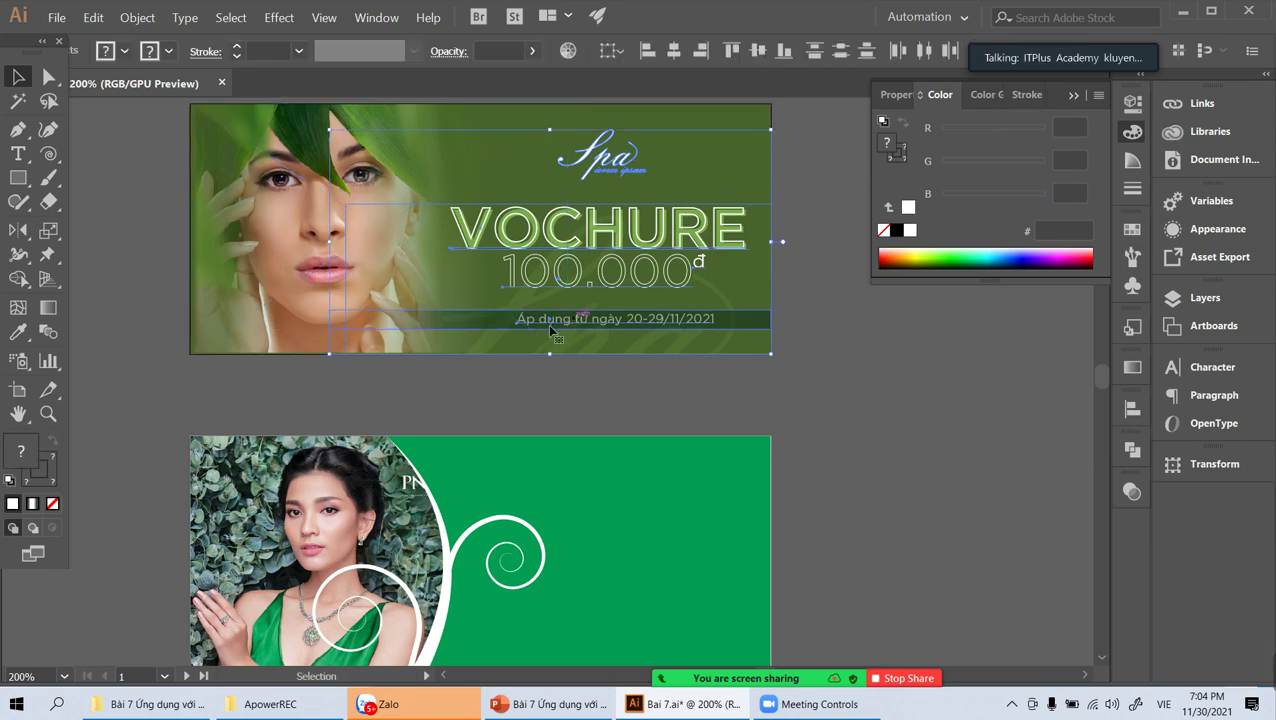
key("a")
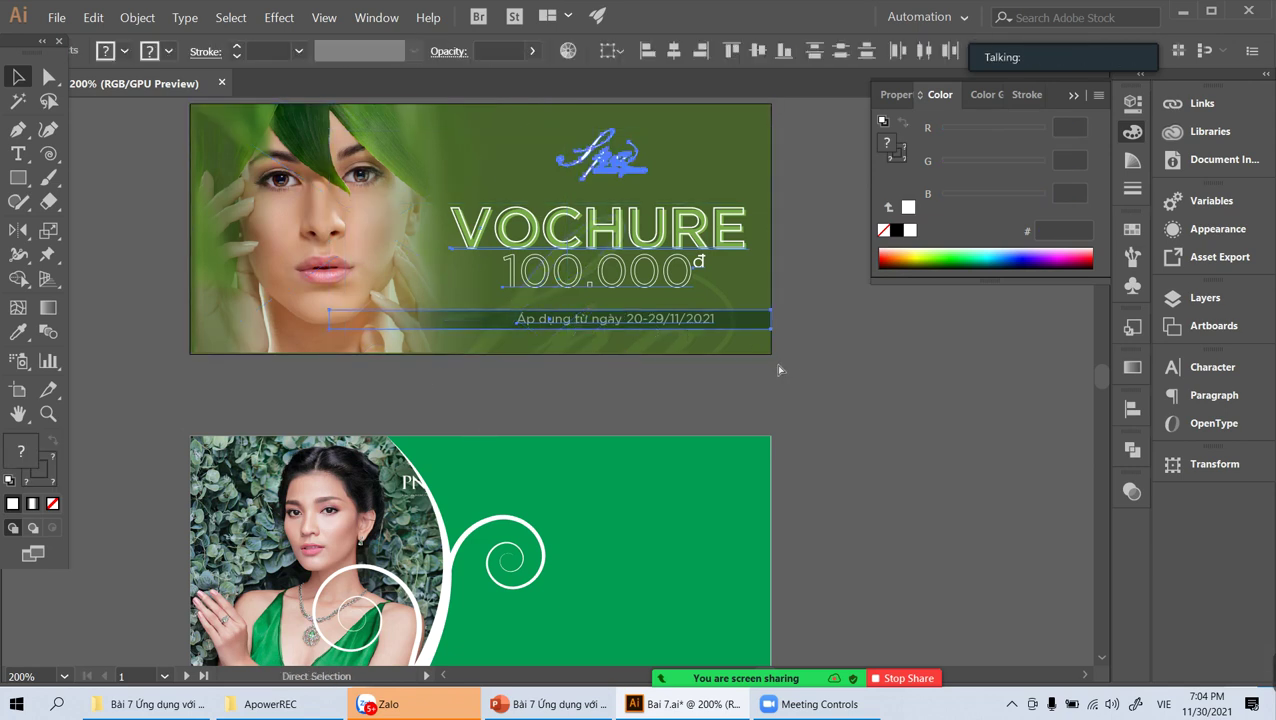
key("v")
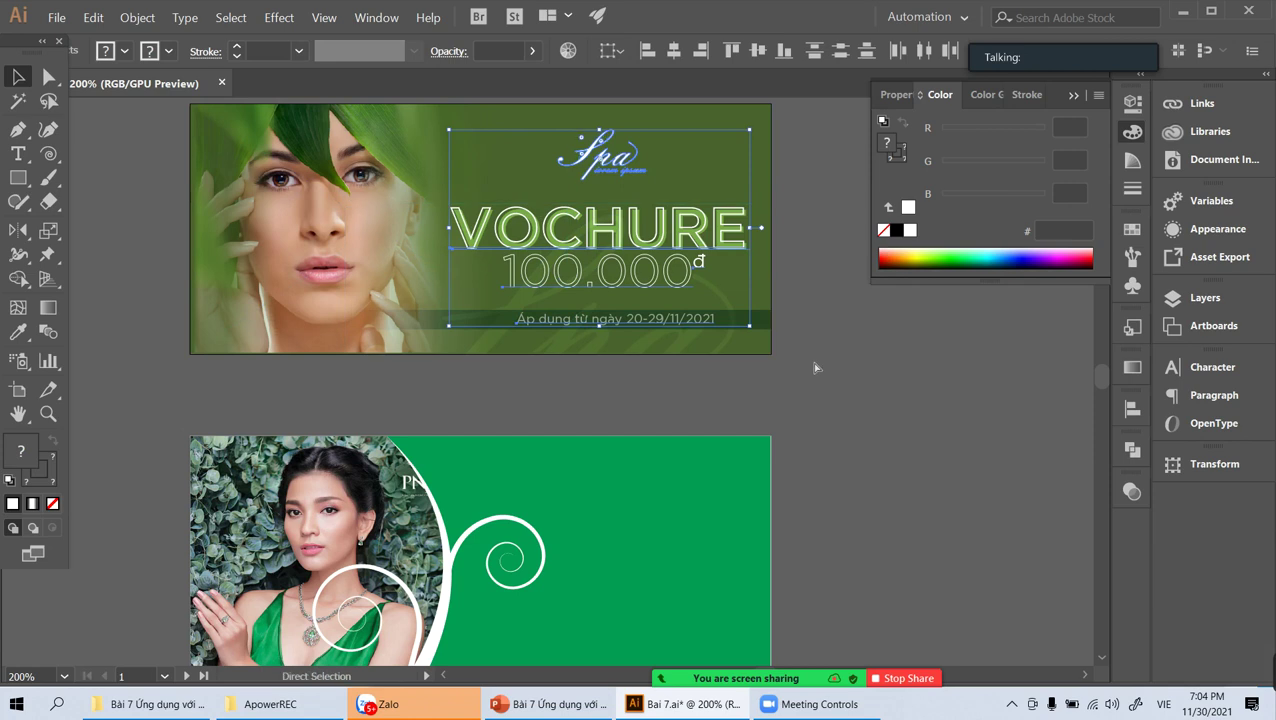
left_click(775, 285)
scroll(773, 283, "down", 2)
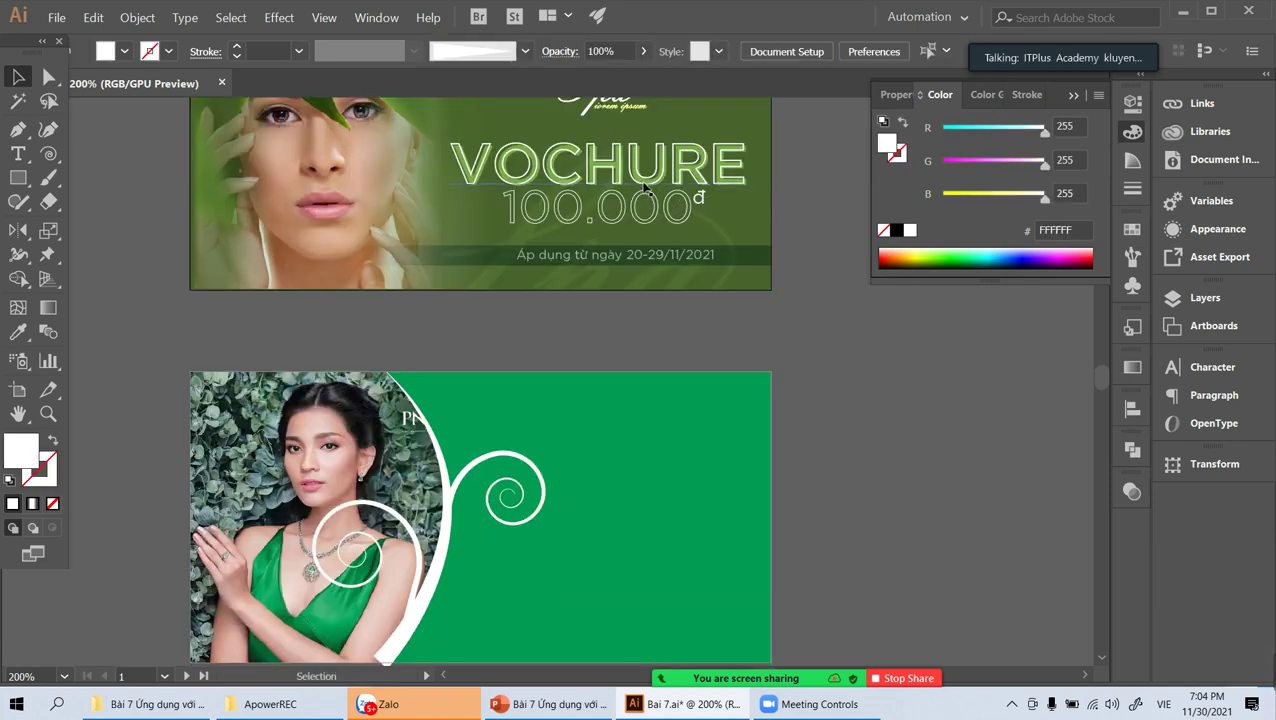
Step: Duplicate the Spa and VOCHURE 100.000đ text onto the green banner's right, slightly smaller
mouse_move(648, 205)
left_mouse_down()
mouse_move(681, 589)
mouse_move(717, 570)
left_mouse_up()
scroll(680, 480, "down", 3)
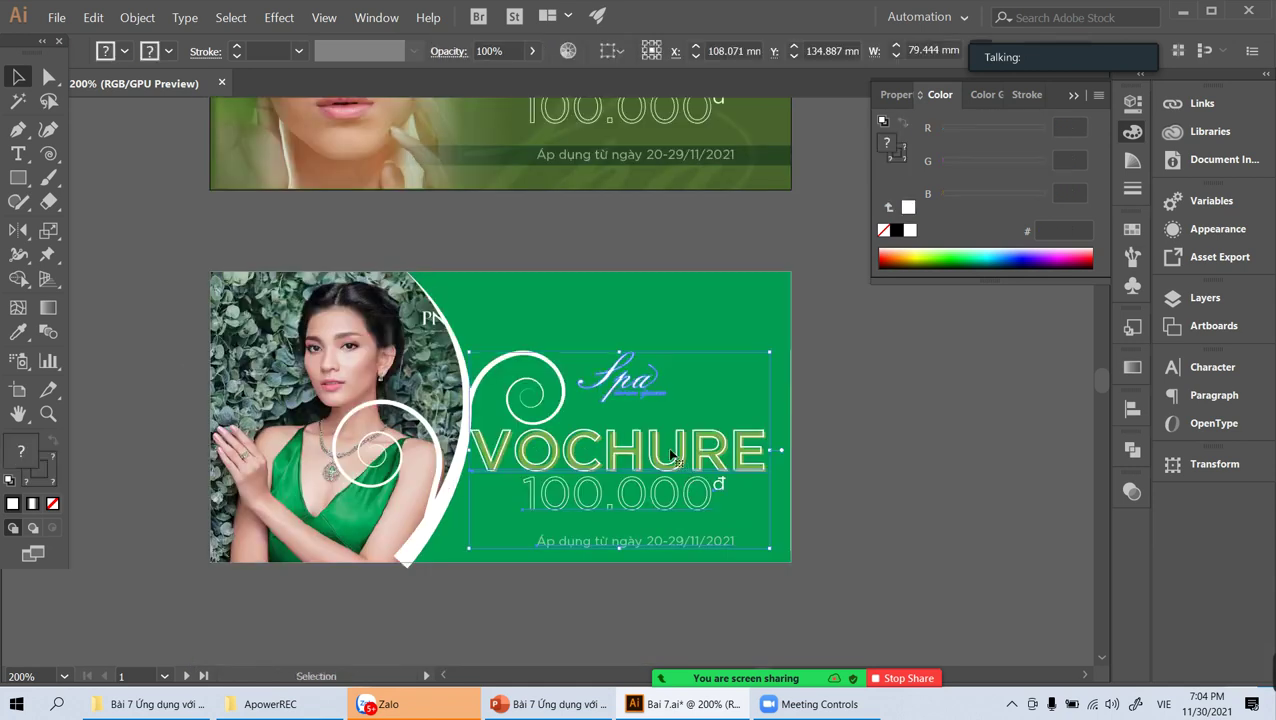
left_click_drag(664, 460, 655, 458)
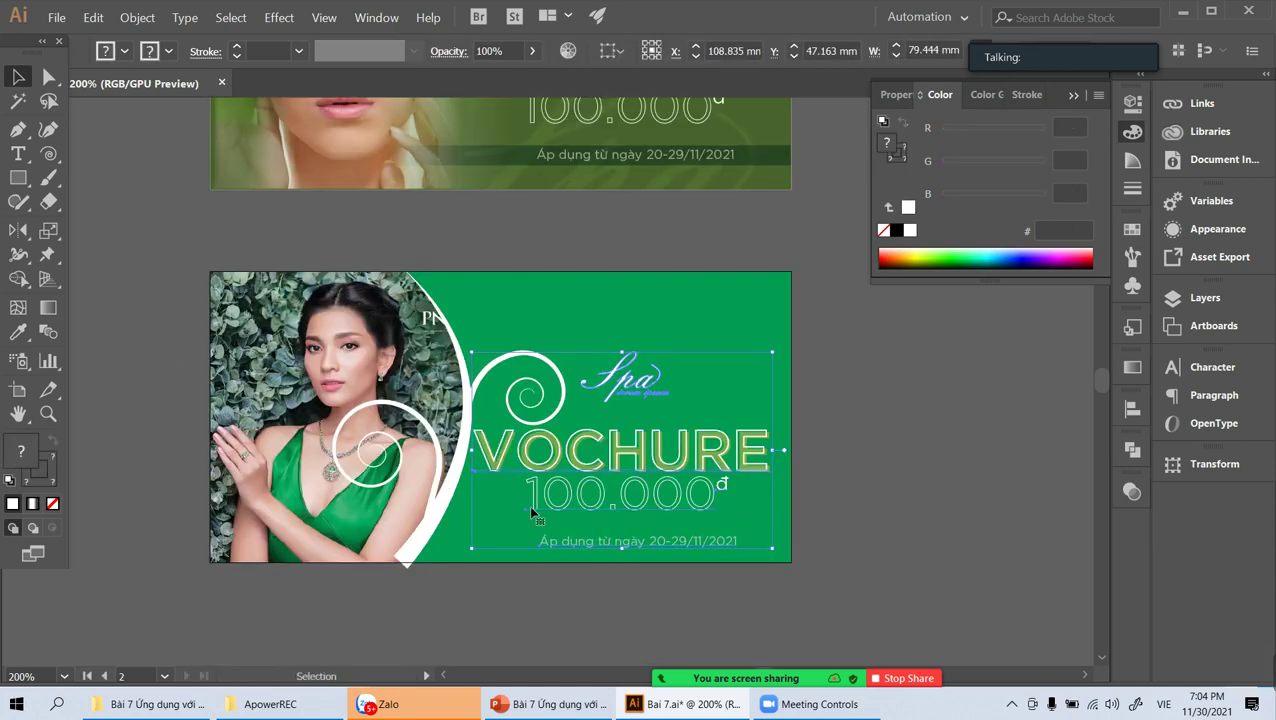
left_click_drag(472, 549, 483, 541)
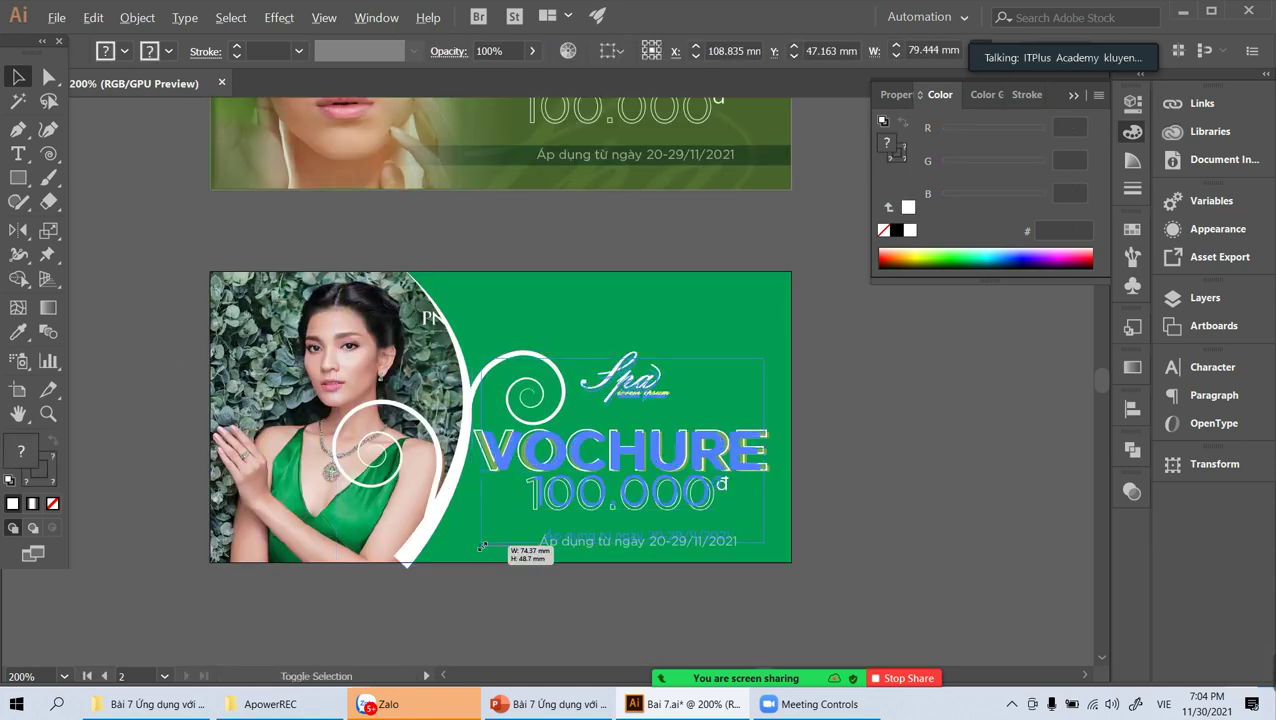
left_click(889, 483)
Step: In isolation mode, raise the Spa logo higher above VOCHURE
left_click(622, 385)
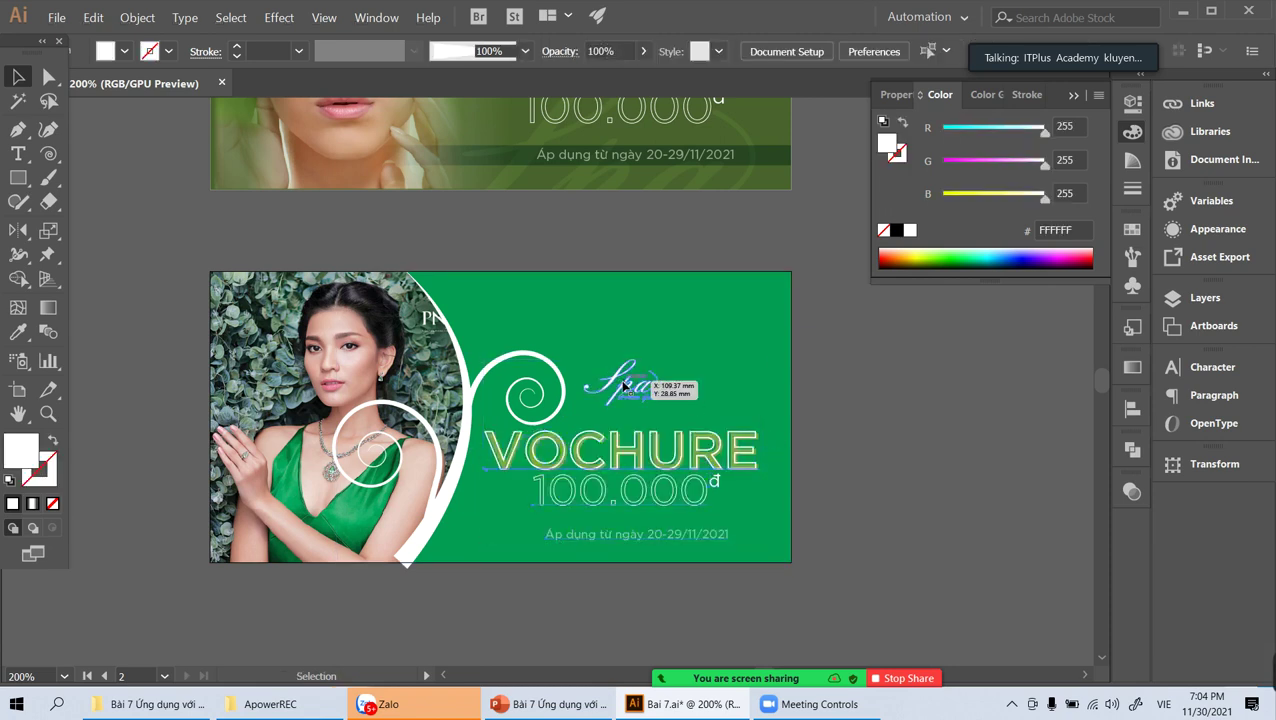
double_click(622, 385)
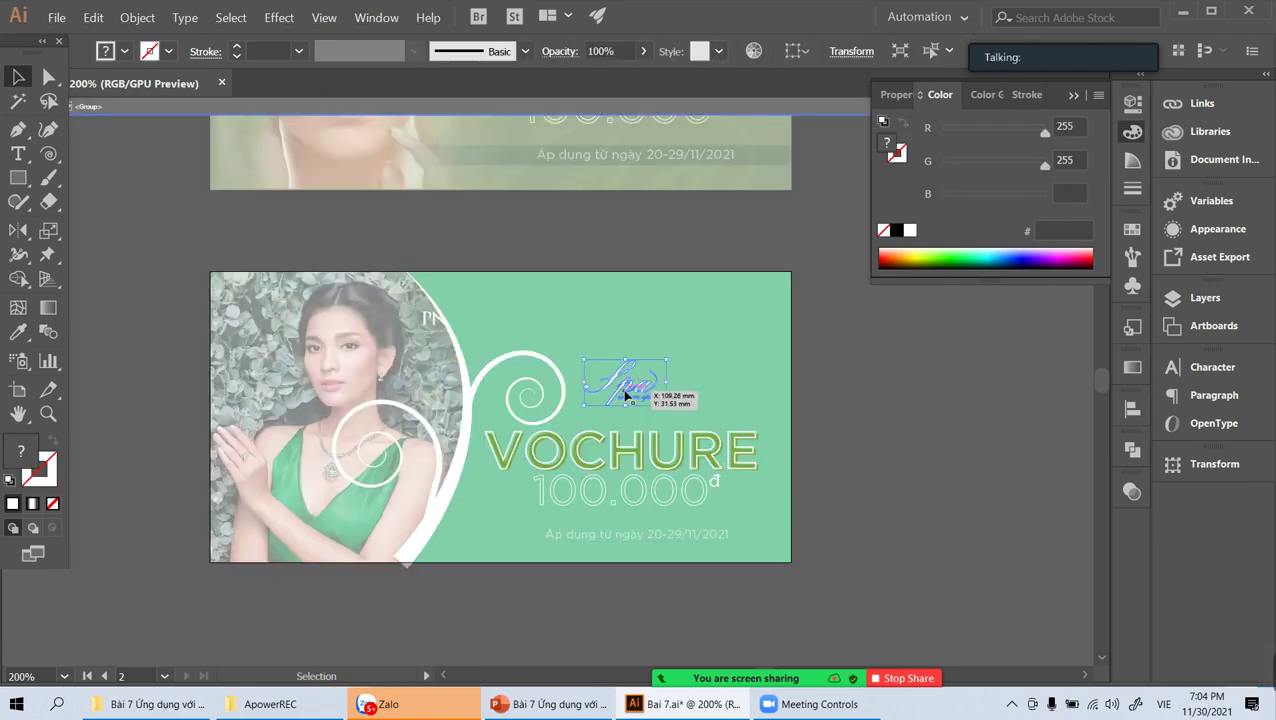
left_click_drag(628, 399, 630, 345)
left_click(817, 421)
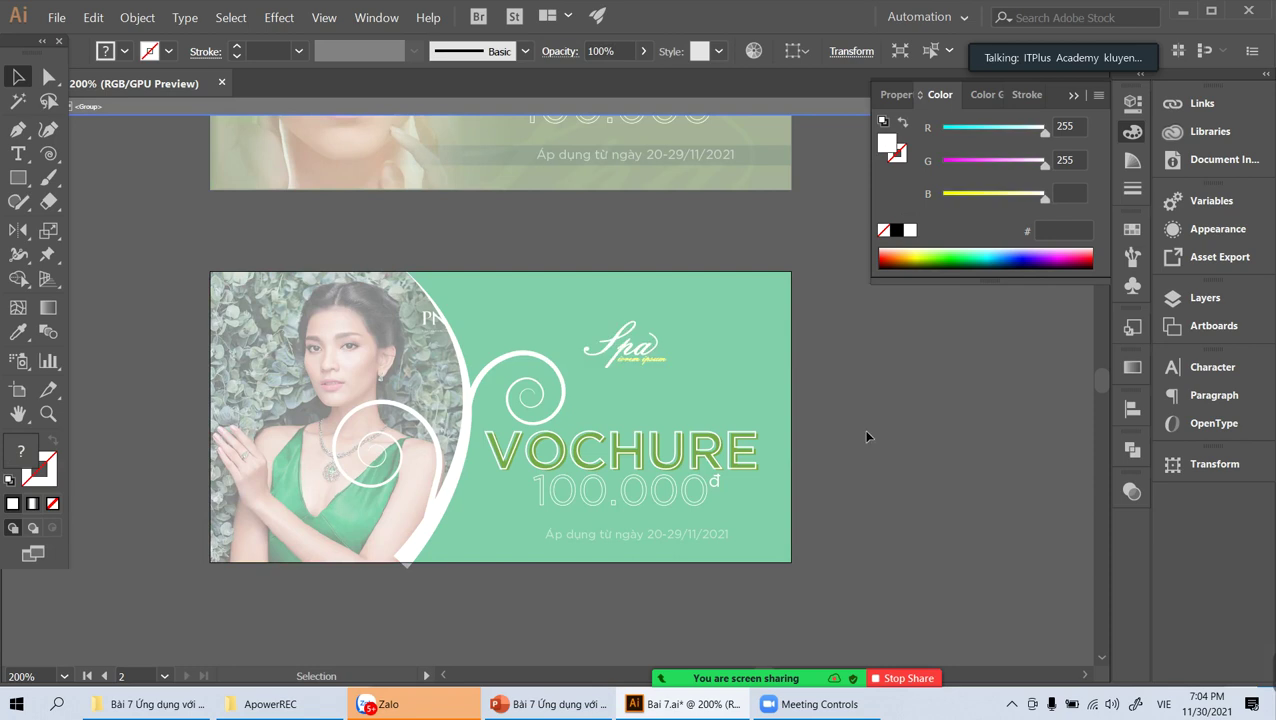
key("Escape")
Step: Zoom in on the VOCHURE text and inspect the date line inside the text group
left_click_drag(543, 408, 626, 460)
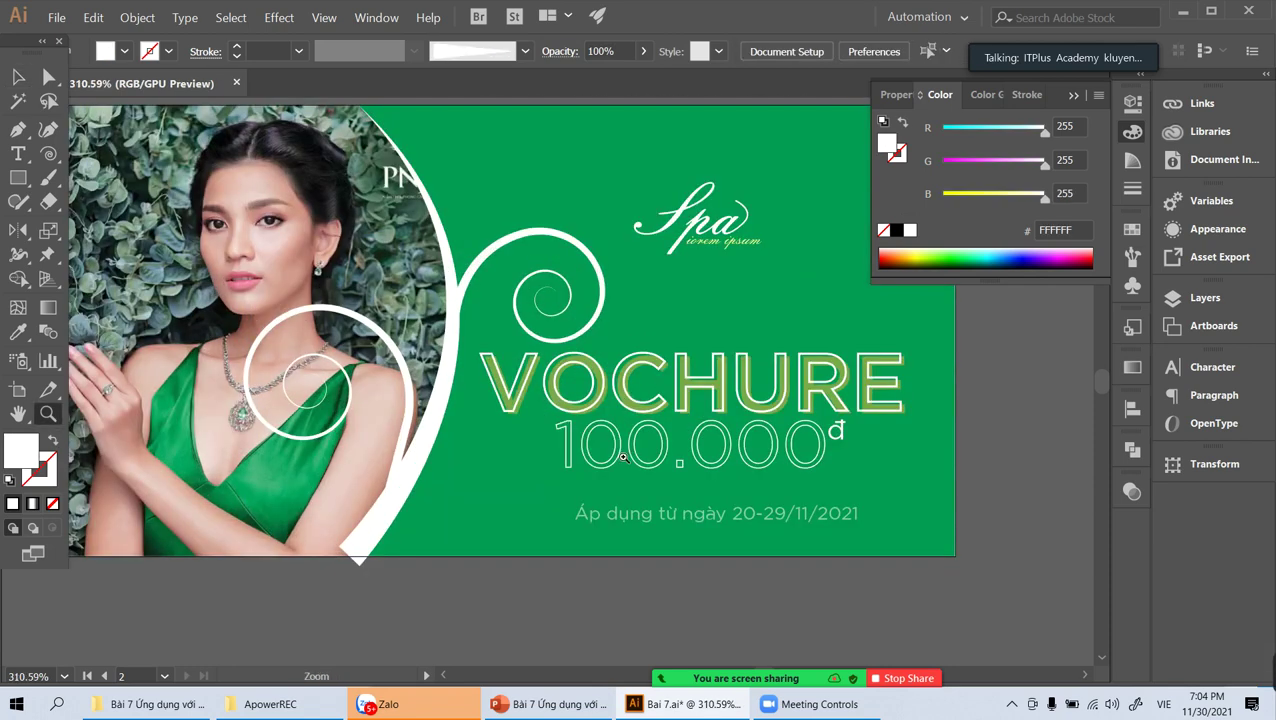
key("v")
left_click(706, 222)
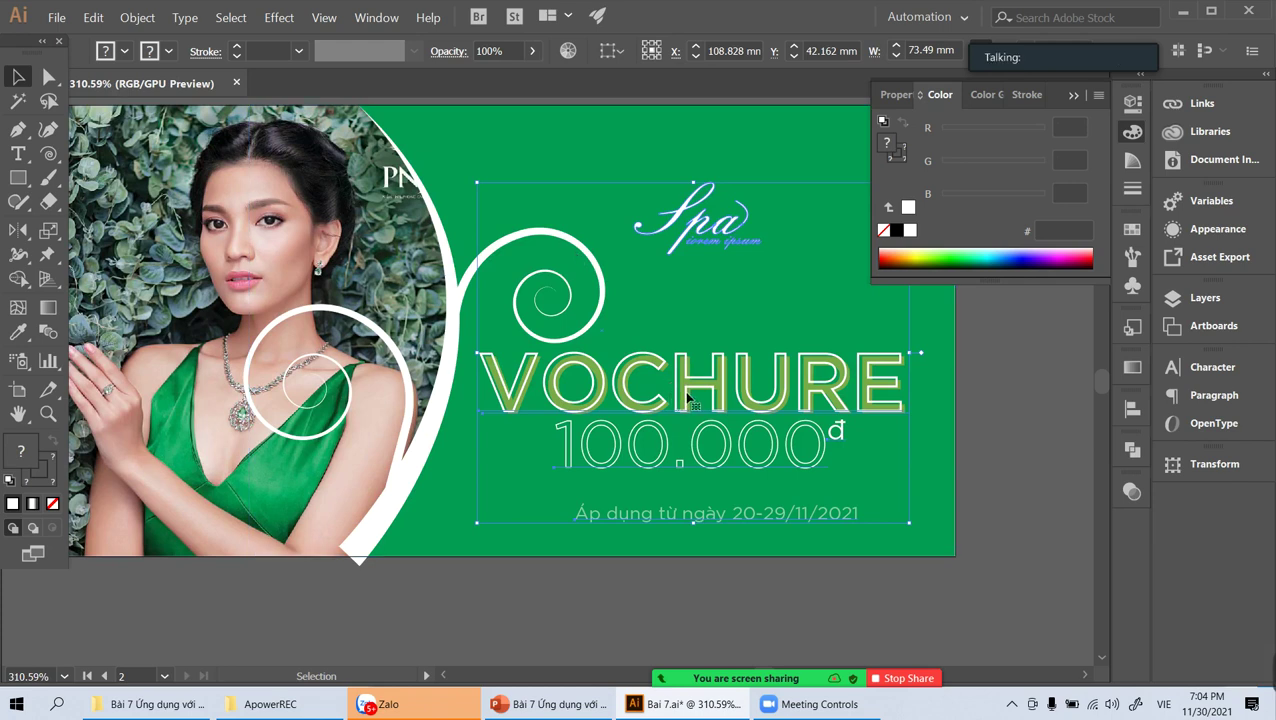
left_click(796, 520)
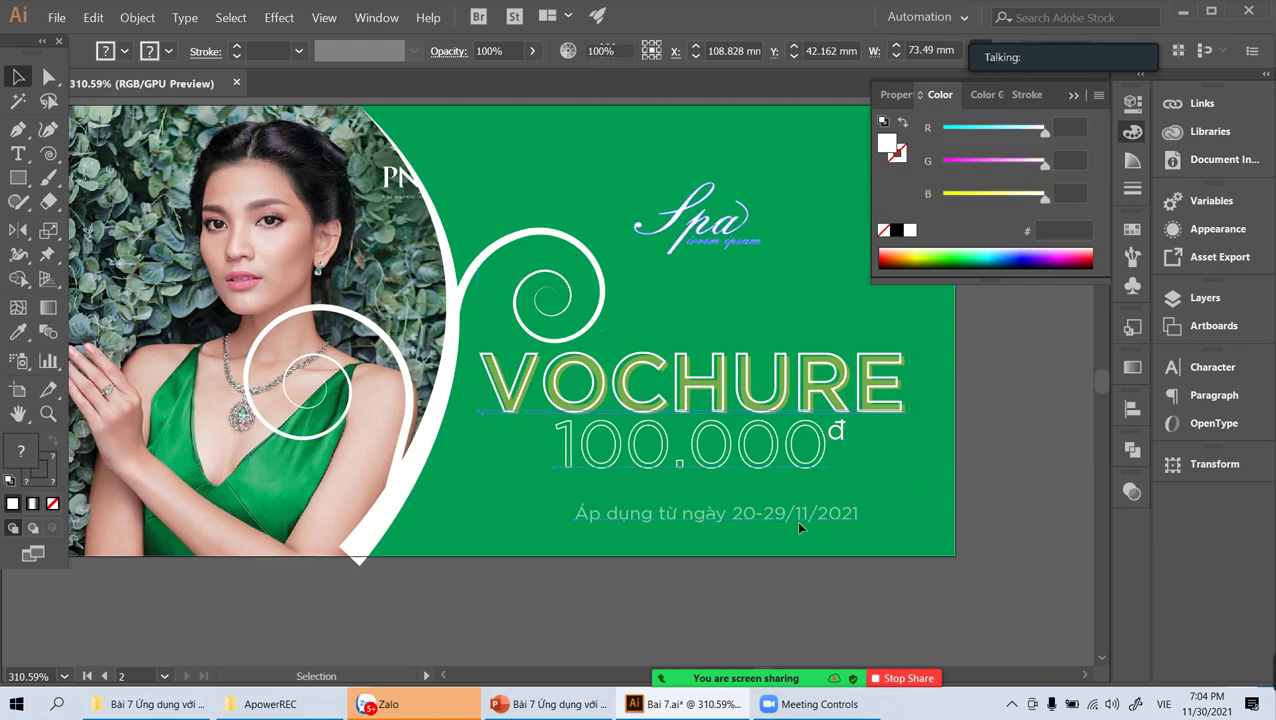
double_click(797, 520)
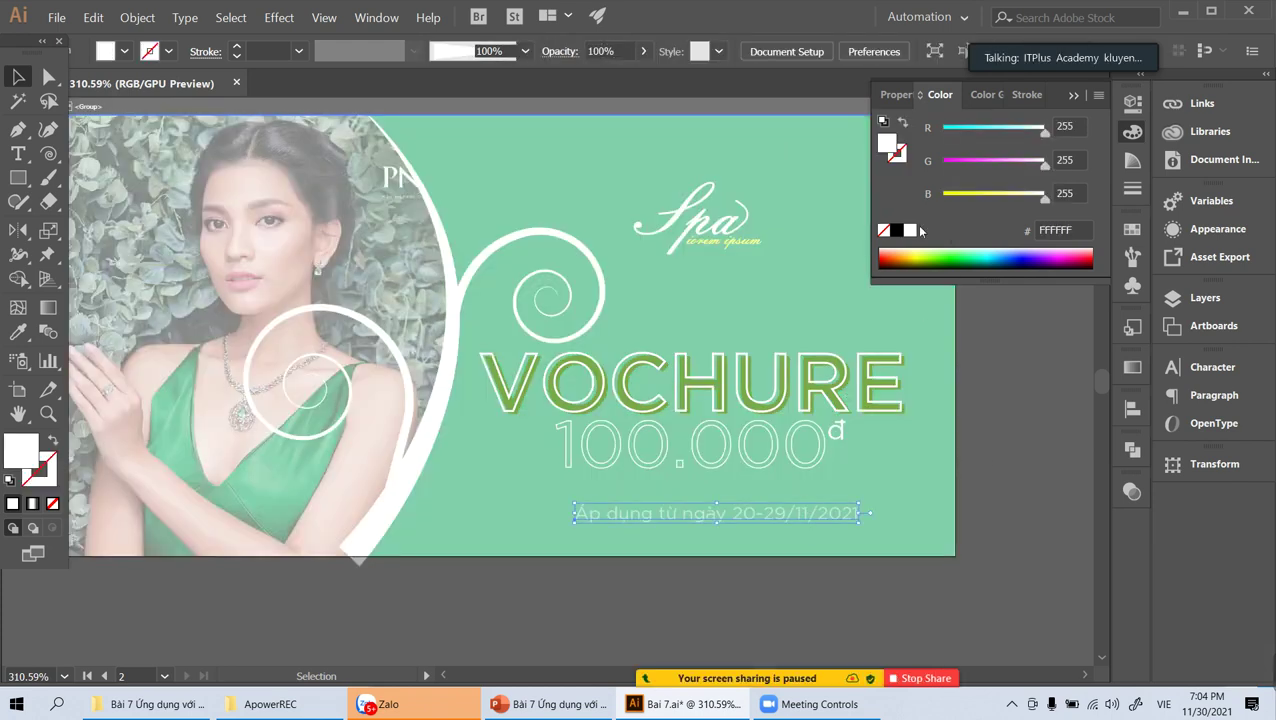
left_click(908, 232)
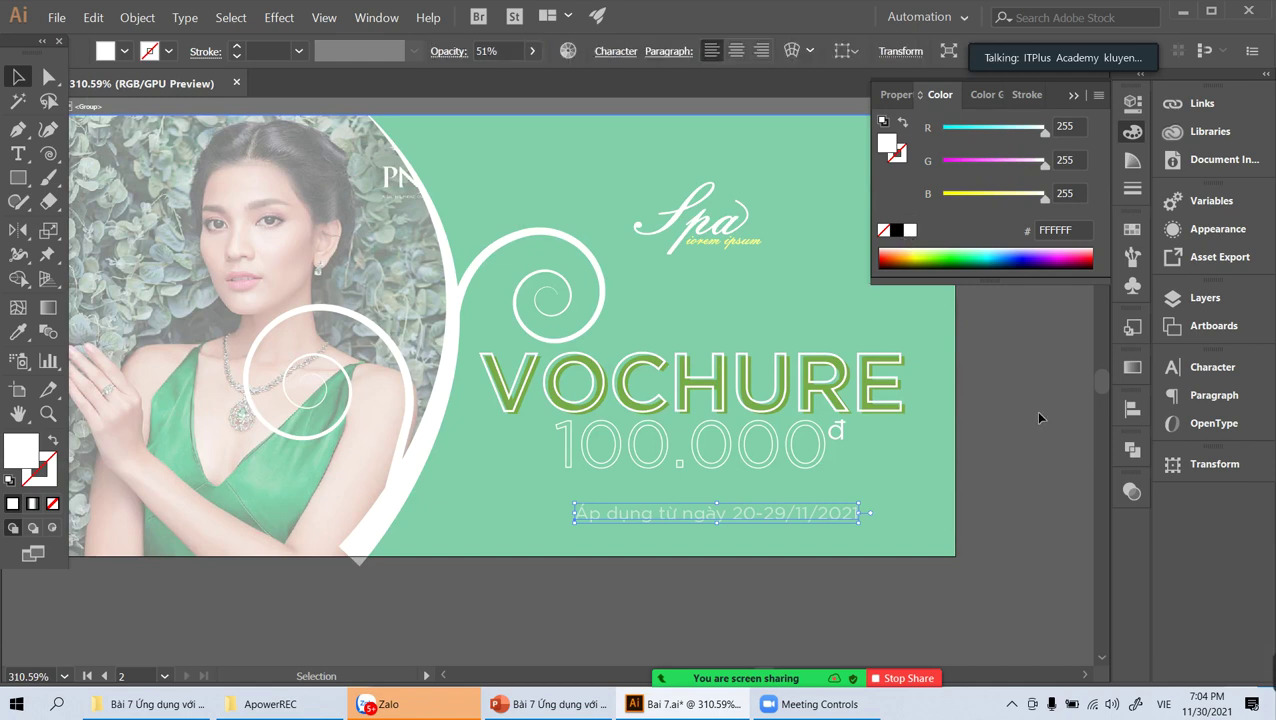
left_click(1036, 411)
double_click(1036, 411)
Step: Ungroup the text block and raise the date line's opacity from 51% to 86%
left_click(852, 515)
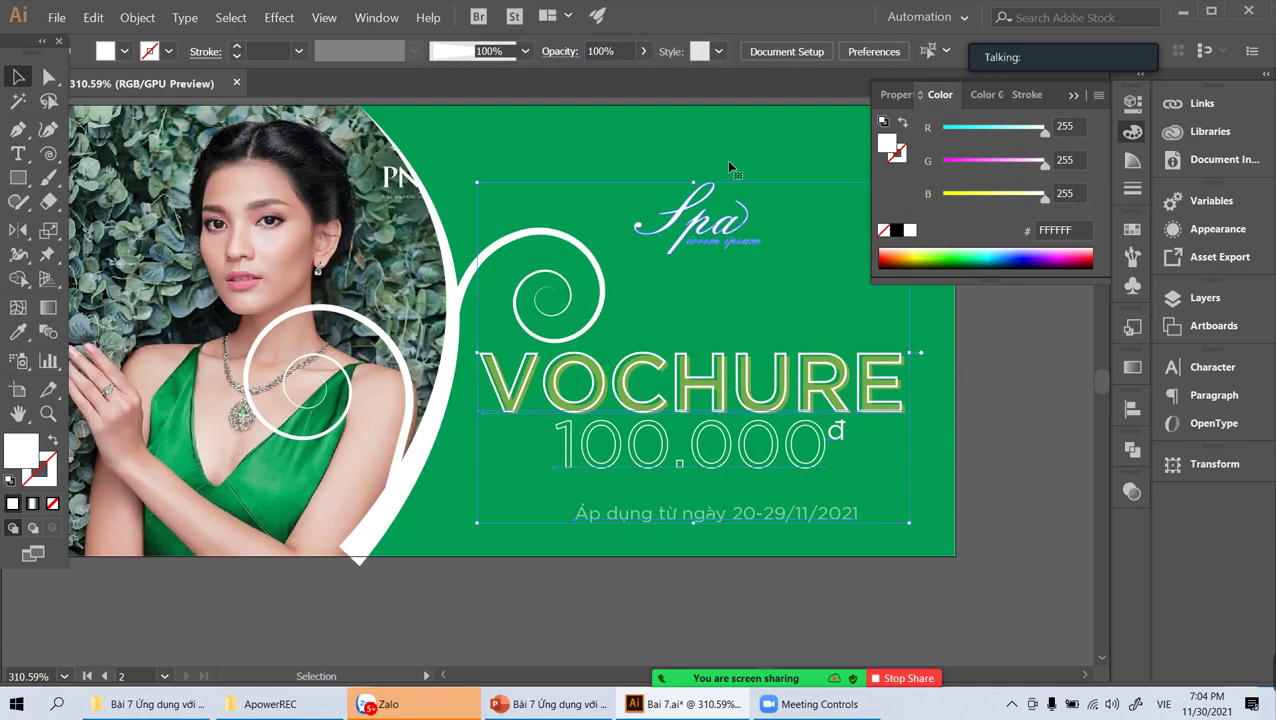
right_click(788, 376)
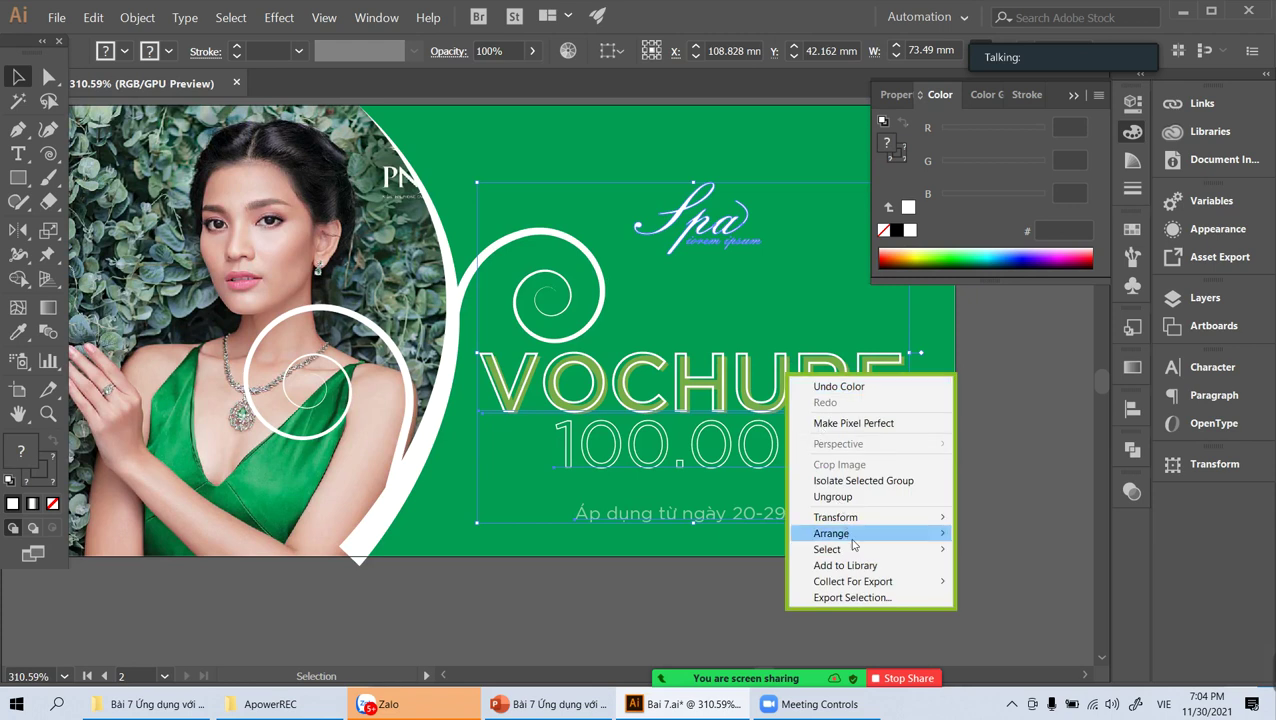
left_click(852, 497)
left_click(835, 516)
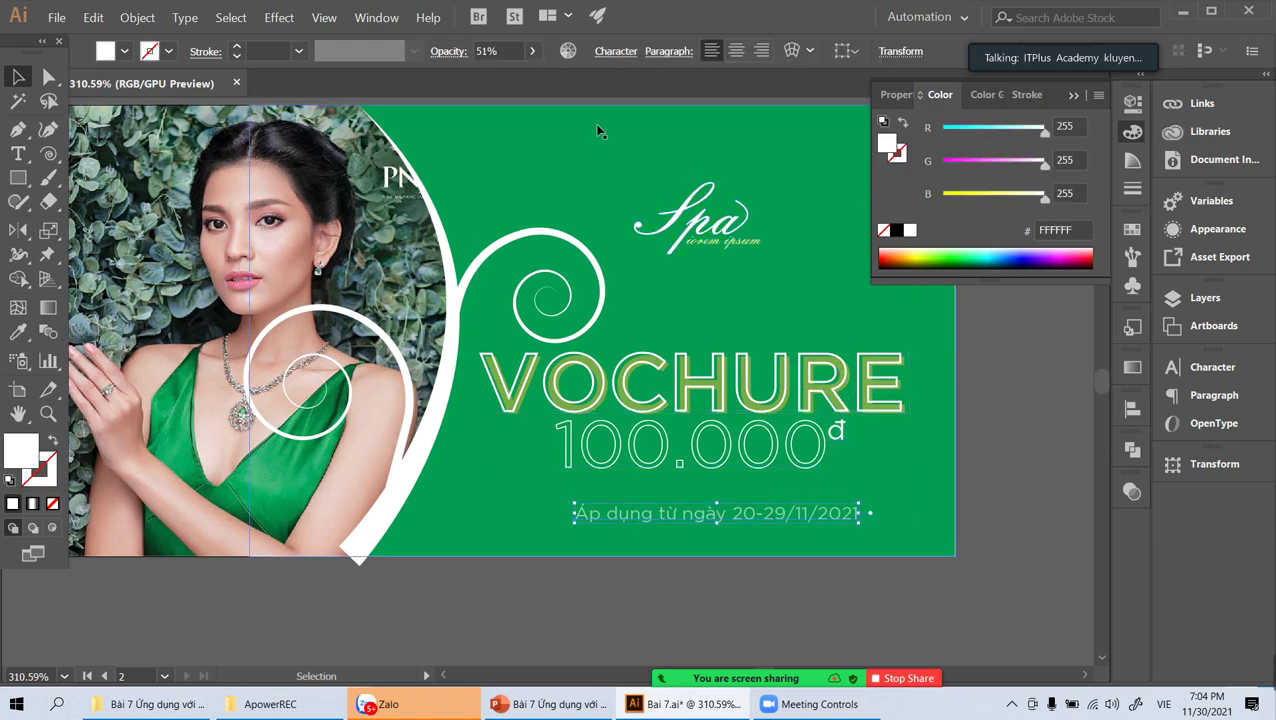
left_click(533, 53)
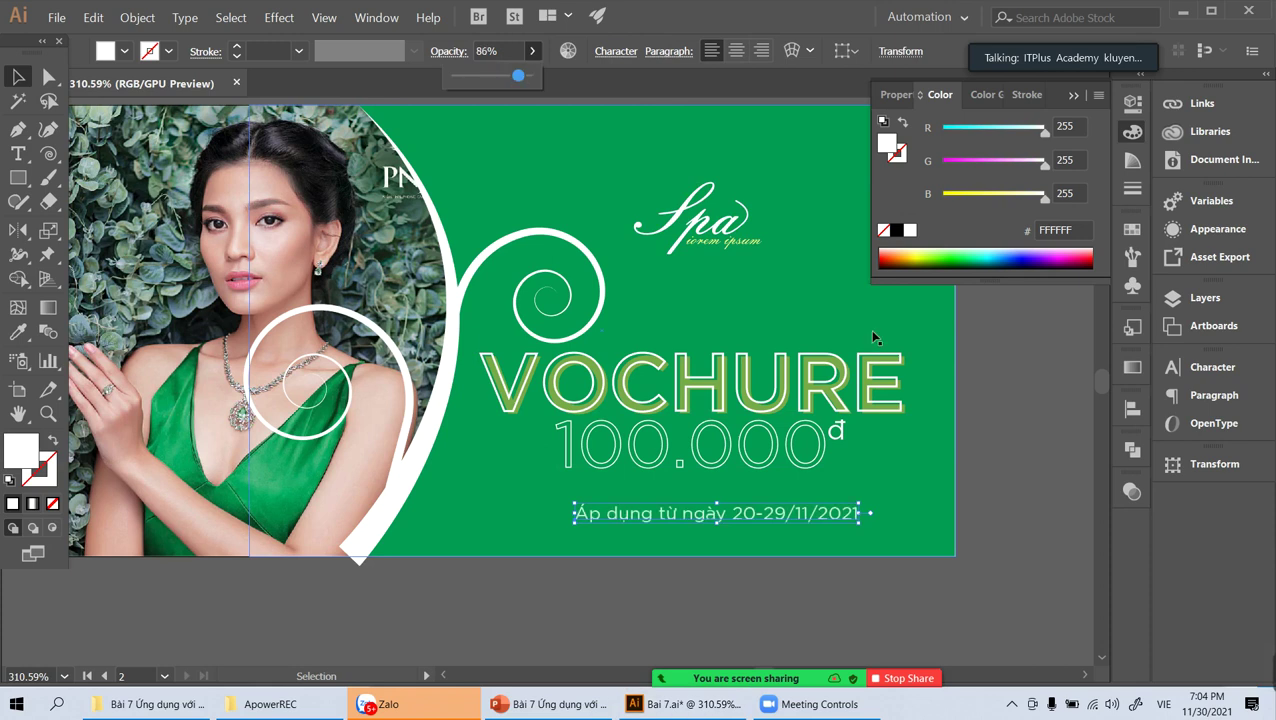
left_click(885, 380)
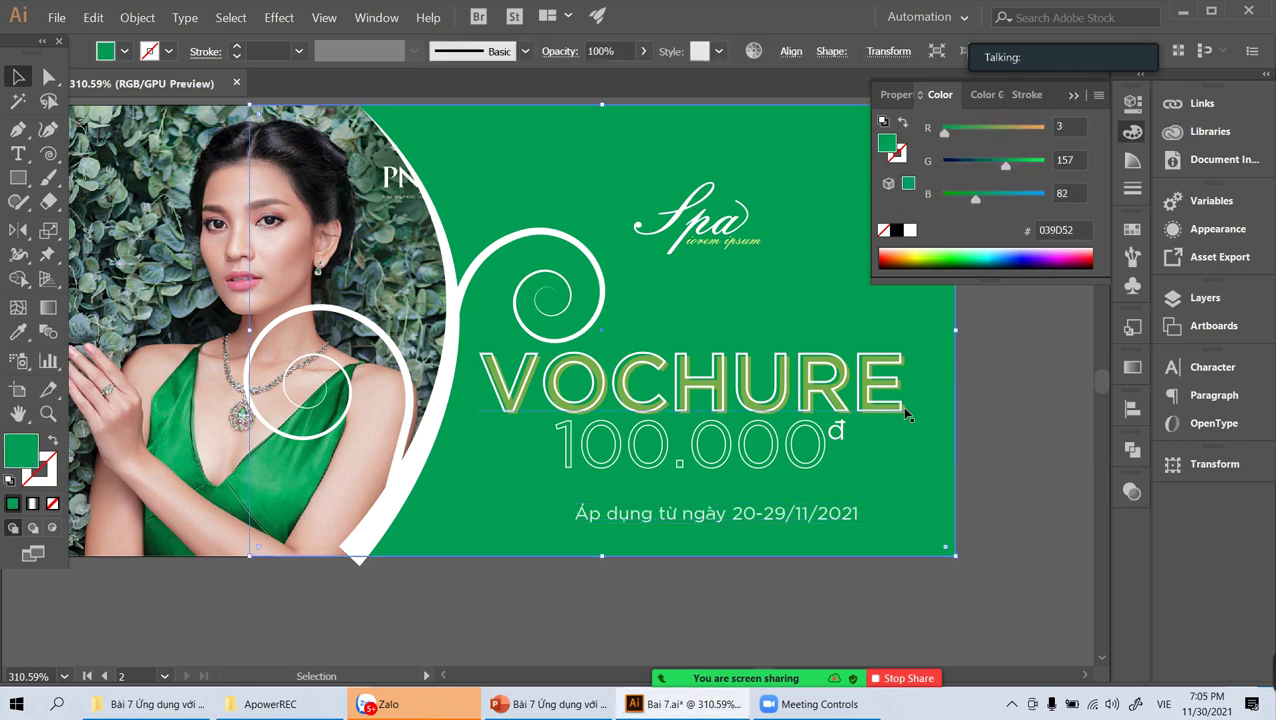
Step: Set the white swirl shapes to 68% opacity, deselect, and hide all panels with Tab
left_click(905, 410)
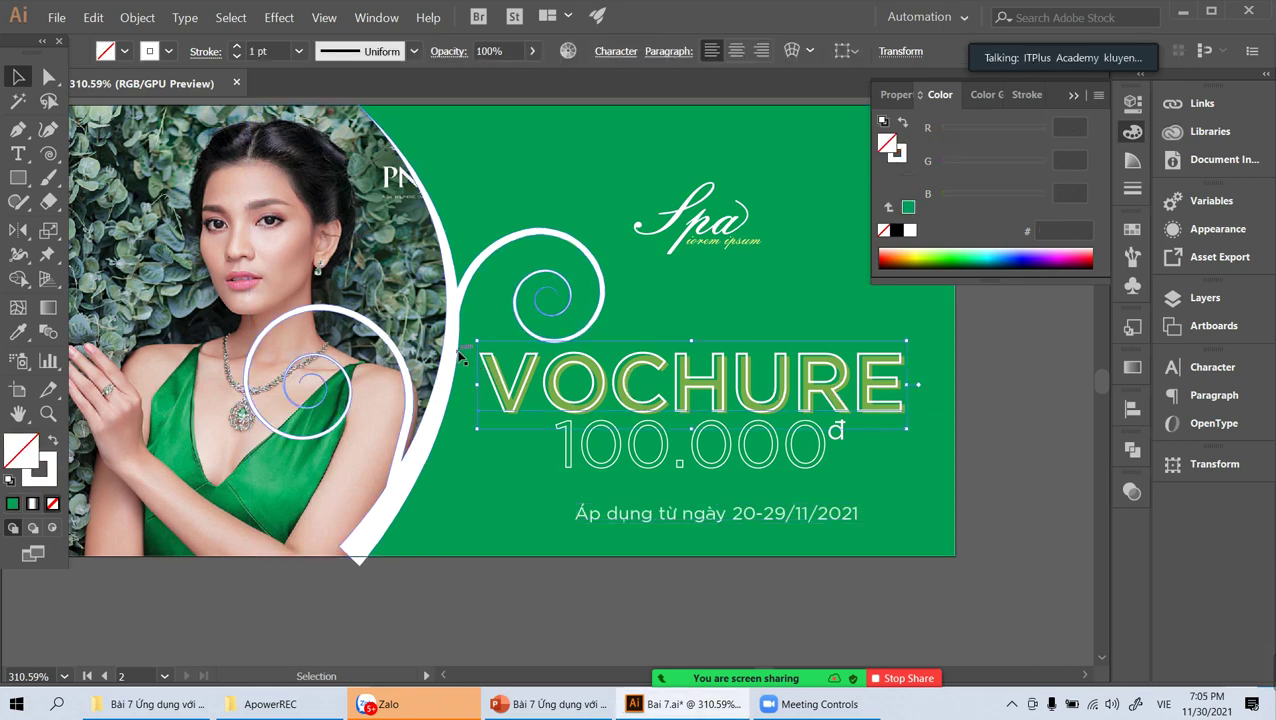
left_click(450, 362)
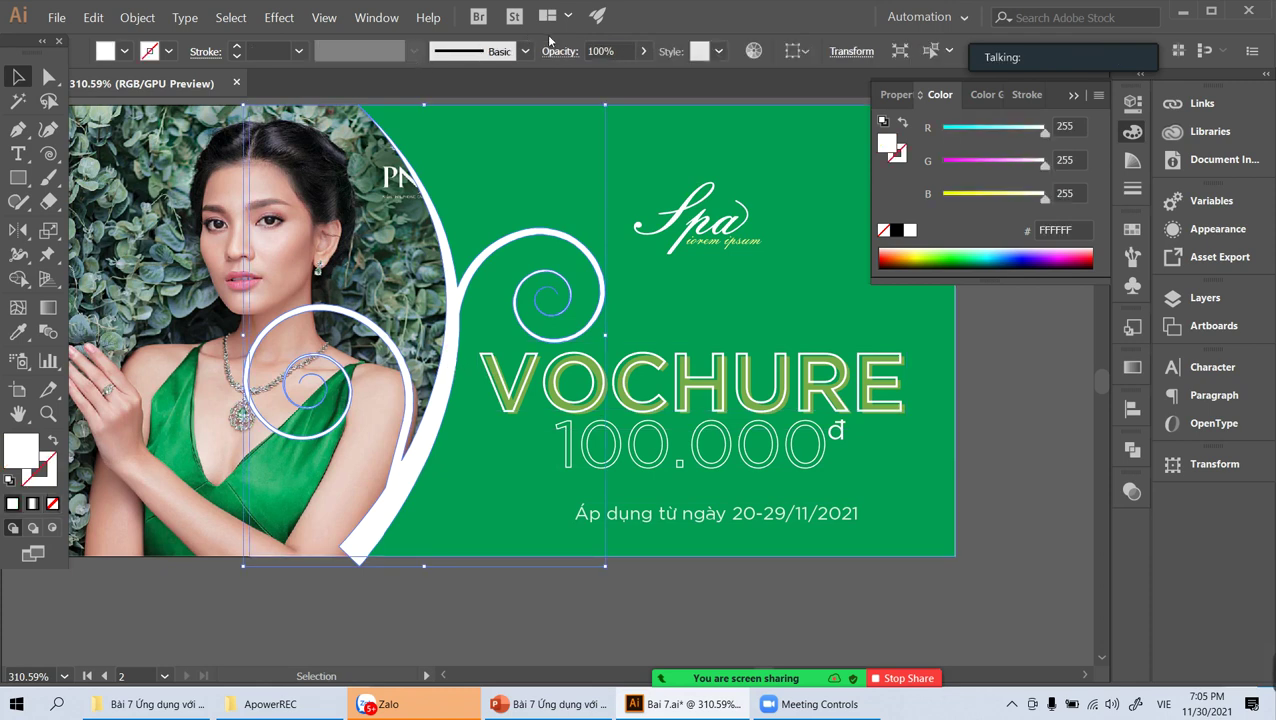
left_click(643, 51)
left_click_drag(644, 76, 617, 78)
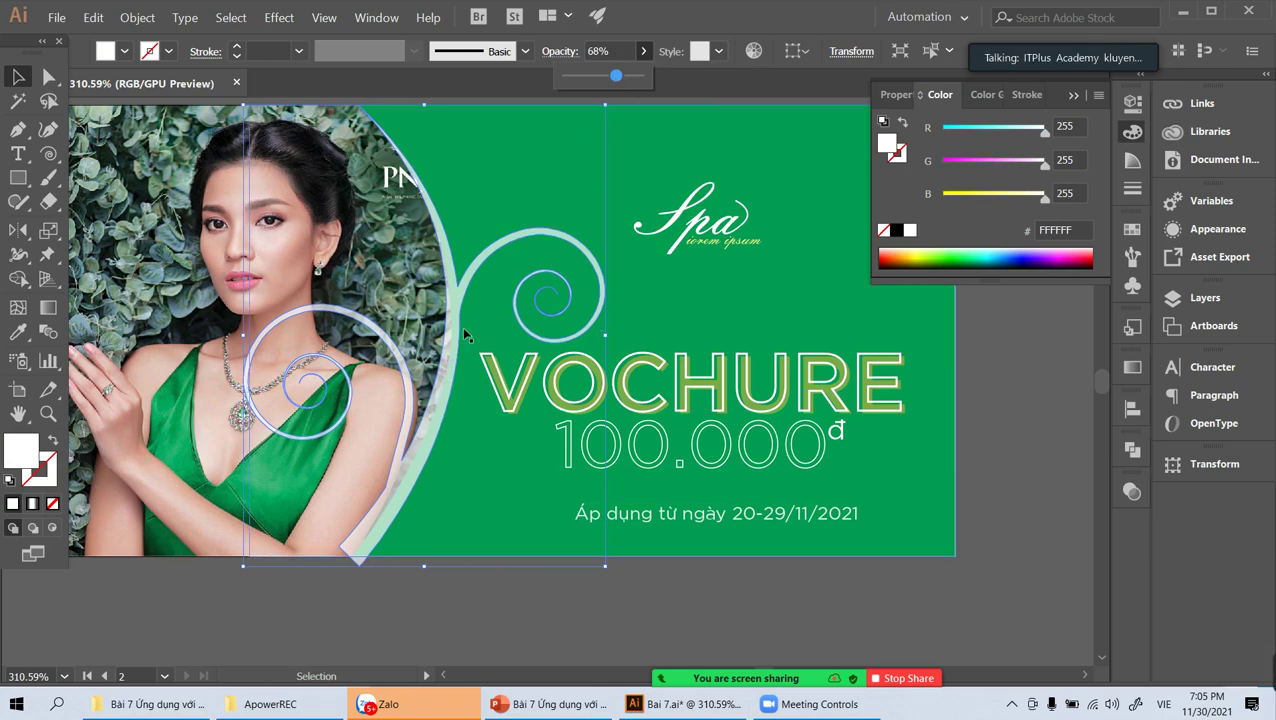
left_click(1009, 382)
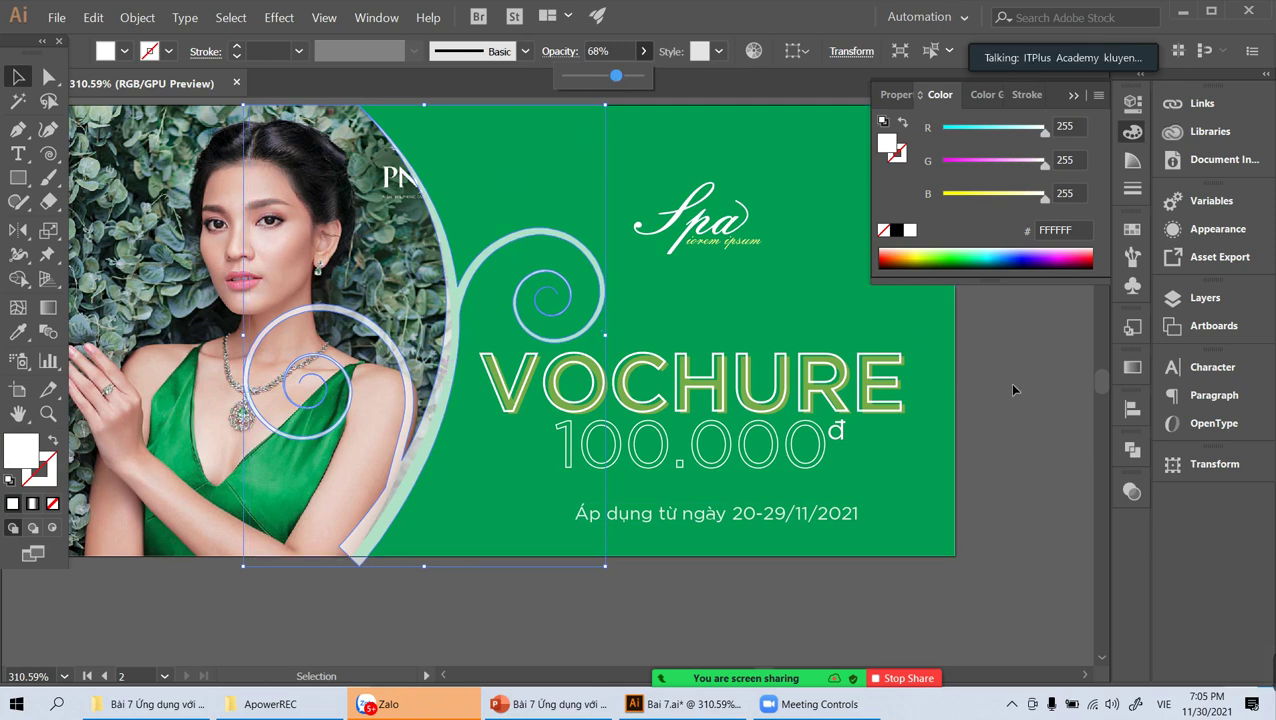
key("Tab")
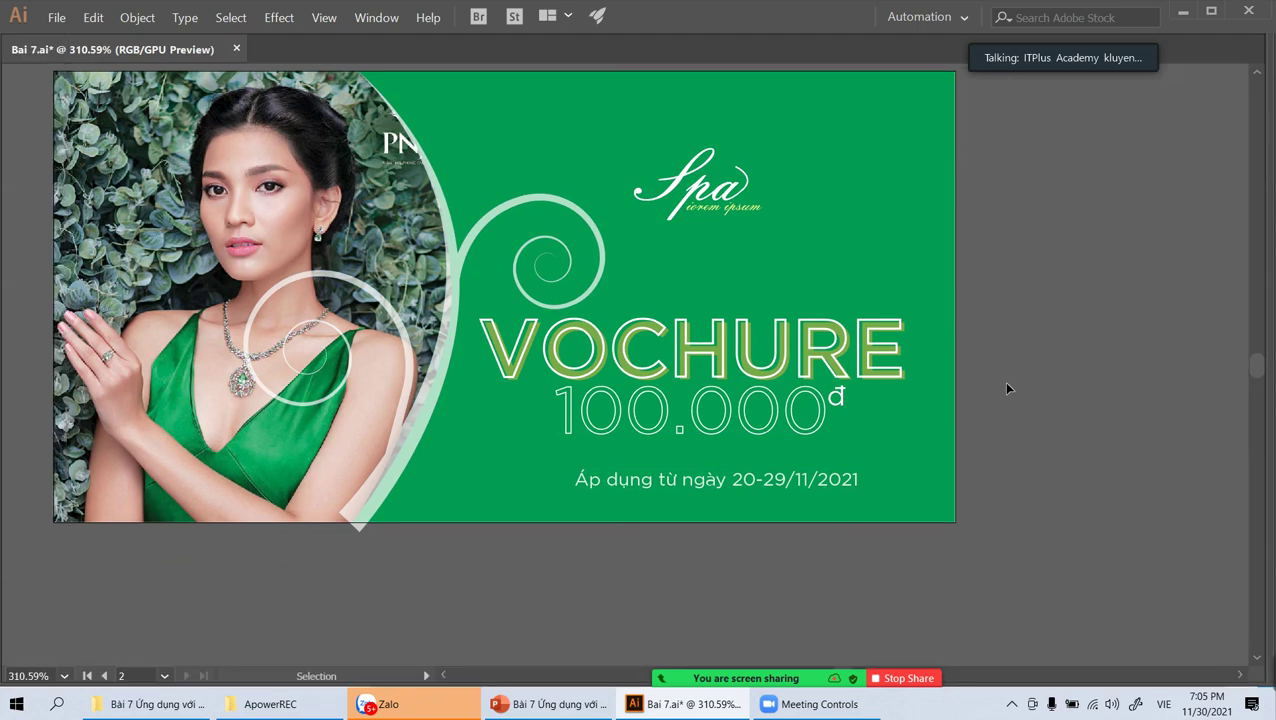
Step: Zoom to 300%, center the banner, select its artboard with Shift+O, and open the File menu
key("ctrl+minus")
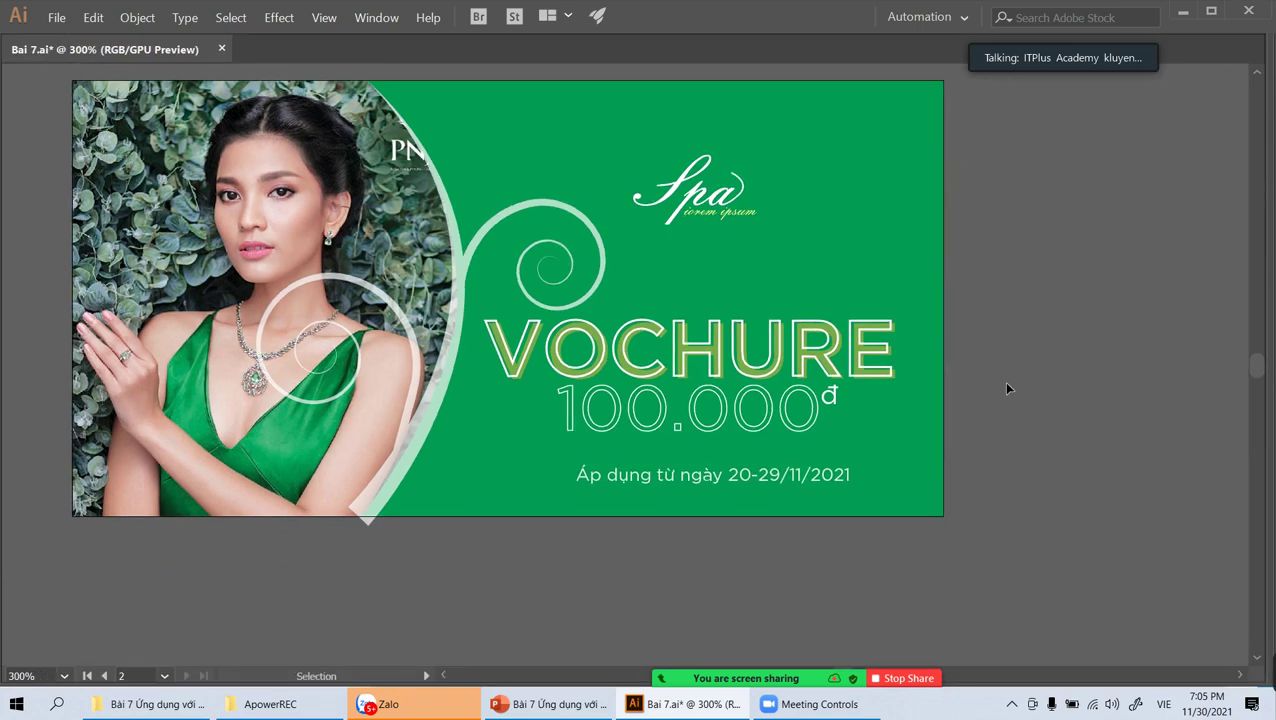
left_click_drag(746, 362, 826, 424)
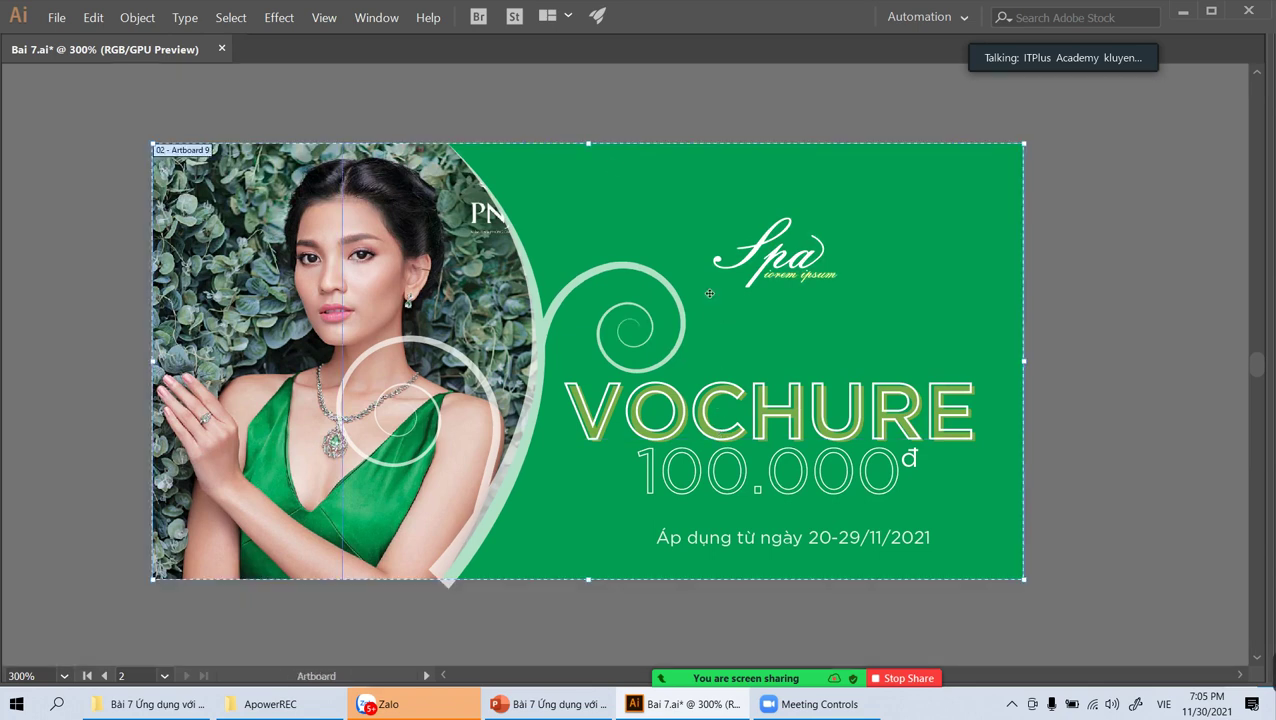
key("shift+o")
left_click(56, 17)
mouse_move(110, 275)
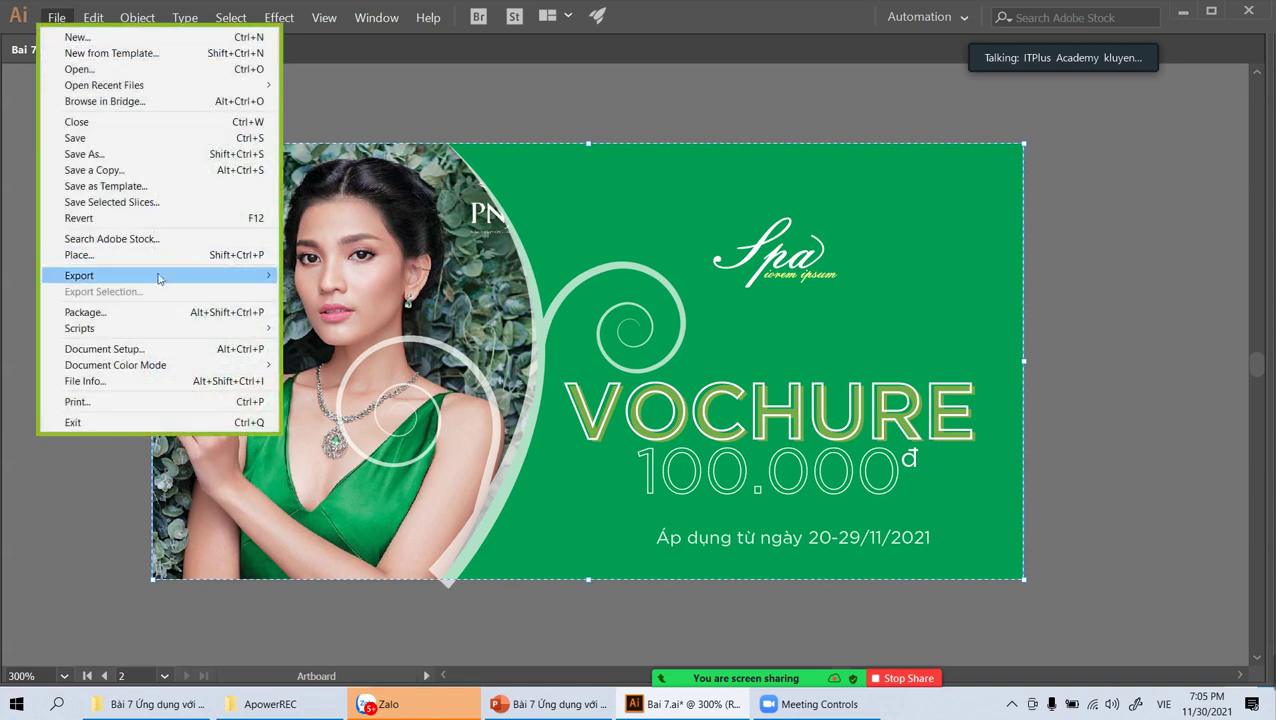
Step: Set up Export As for JPEG with Use Artboards checked and range 2
left_click(336, 292)
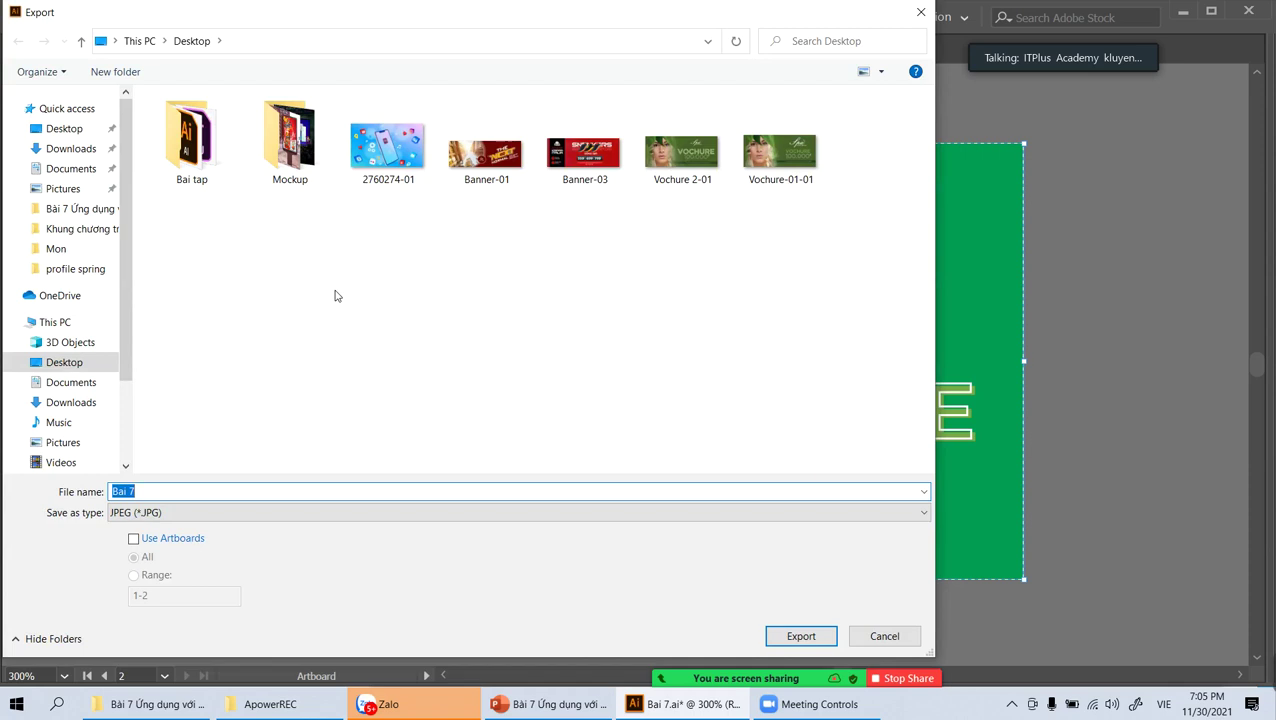
left_click_drag(403, 27, 565, 45)
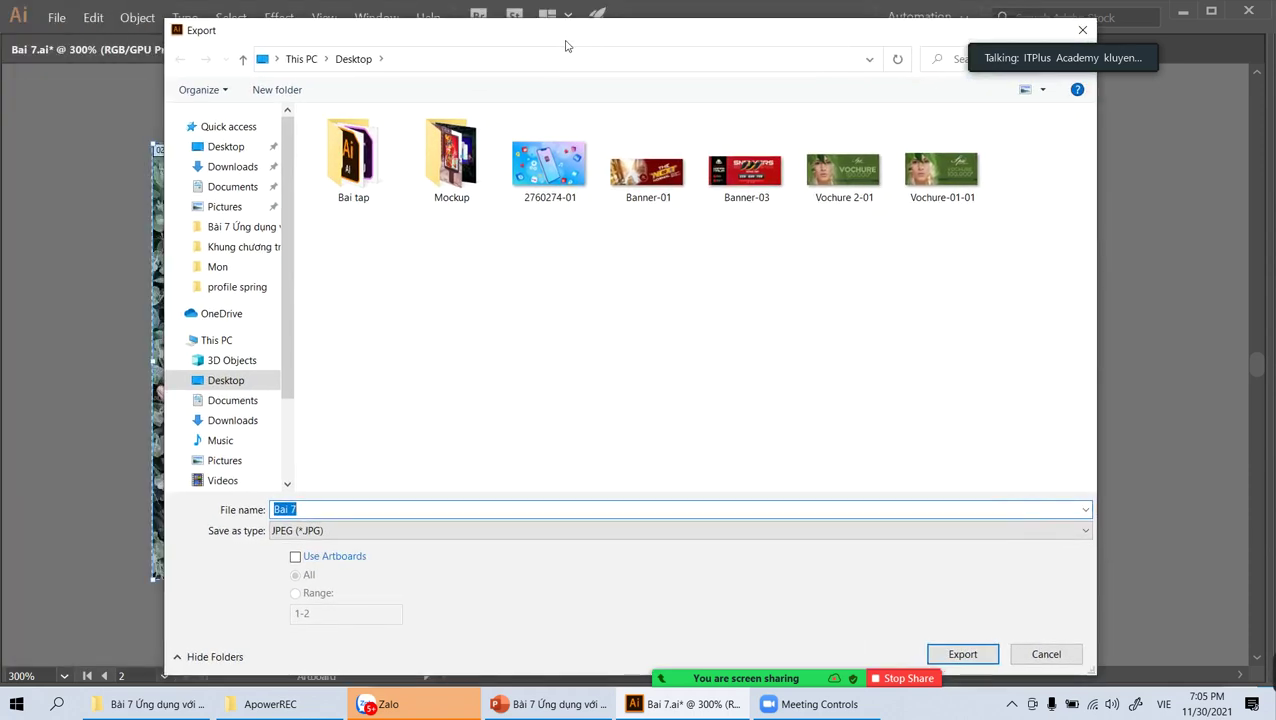
left_click(298, 557)
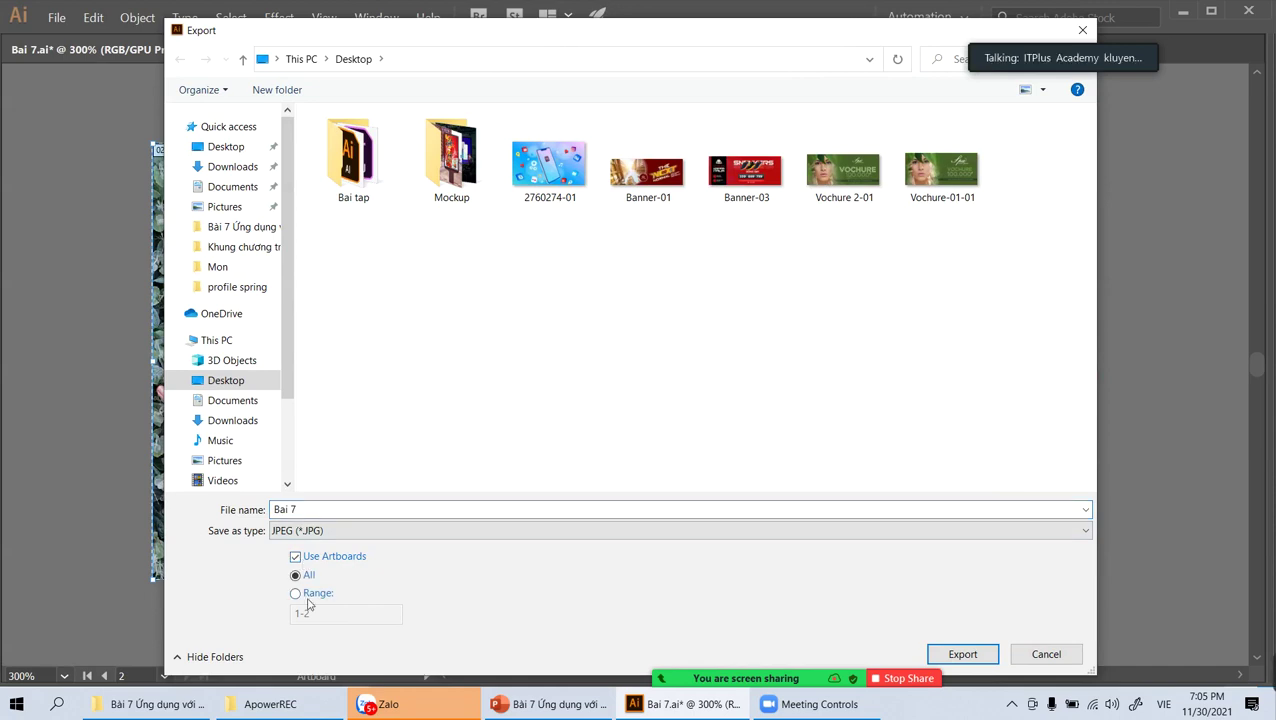
left_click(308, 598)
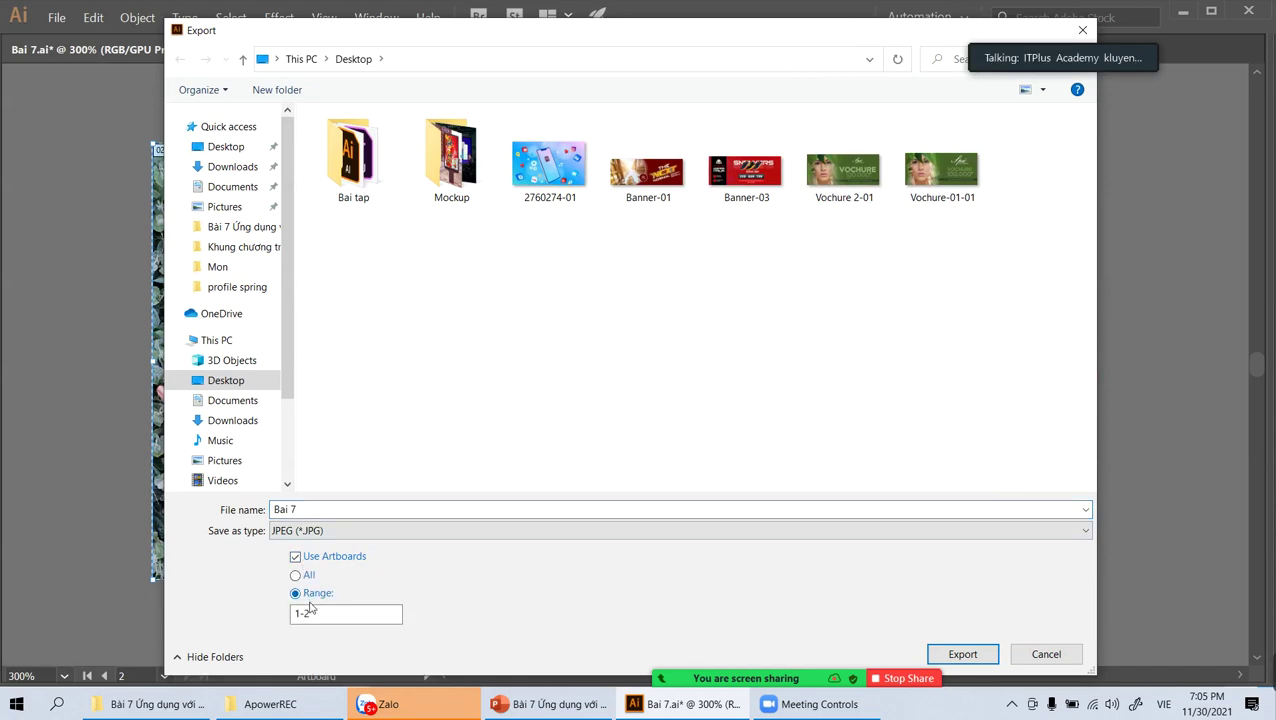
left_click(310, 612)
left_click_drag(310, 612, 288, 612)
type("2")
Step: Export as 'Bai 7' to the Desktop, accepting High 300 ppi JPEG options
left_click(369, 509)
key("Return")
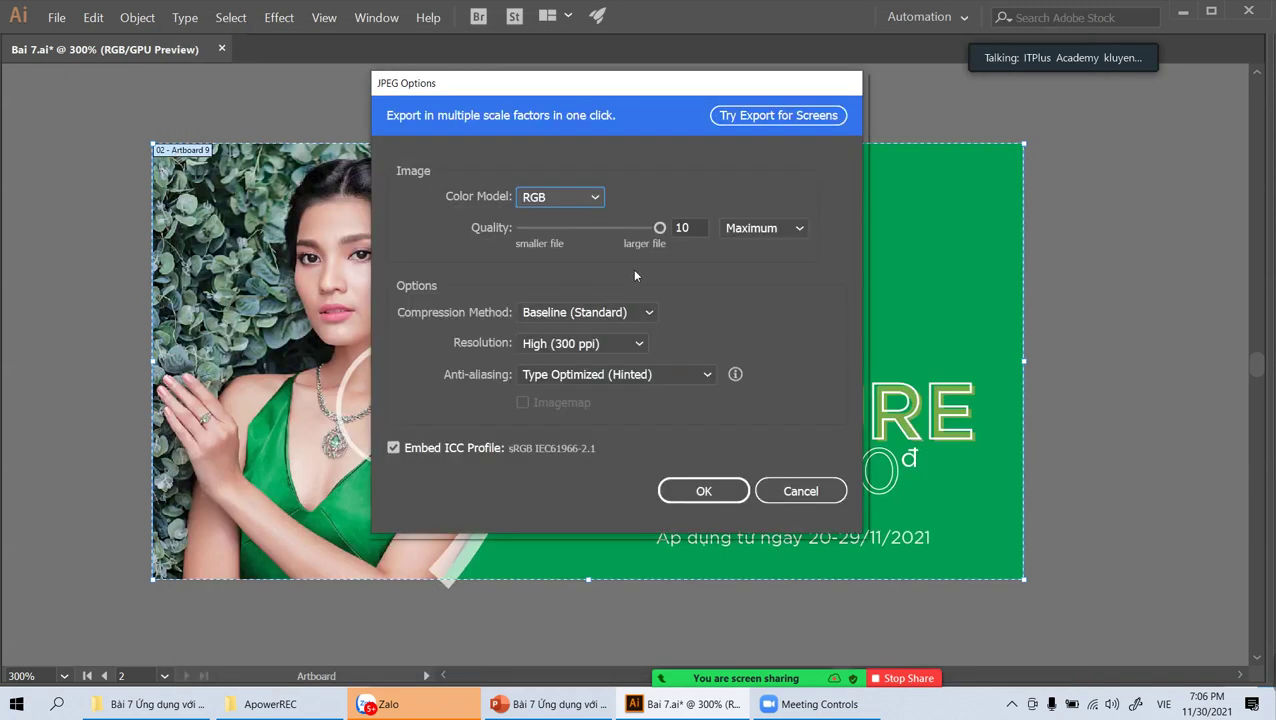
left_click(705, 491)
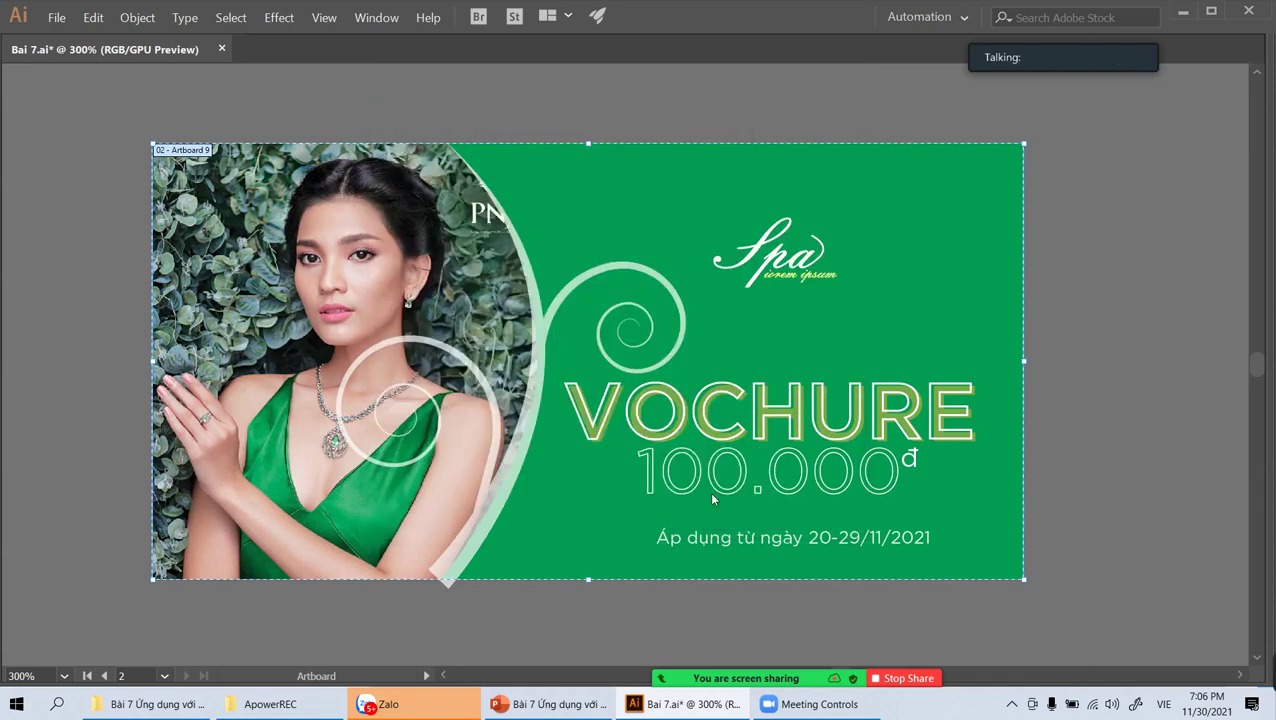
key("v")
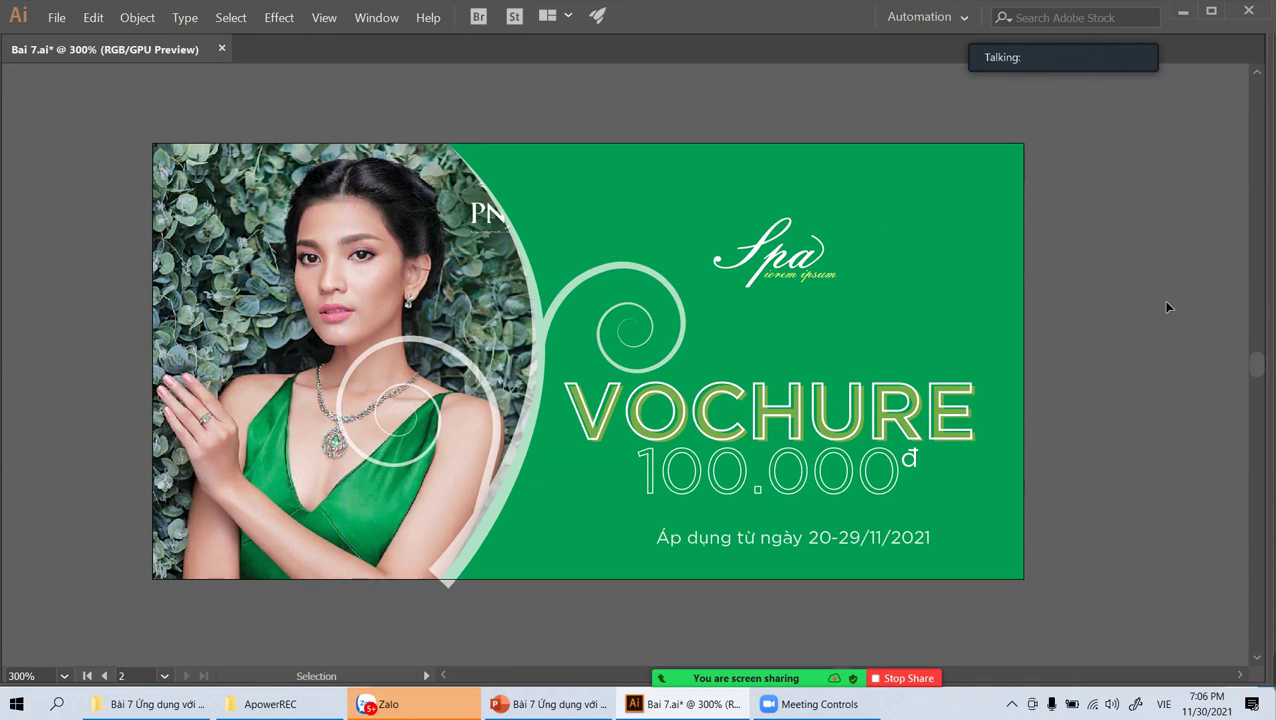
key("ctrl+minus")
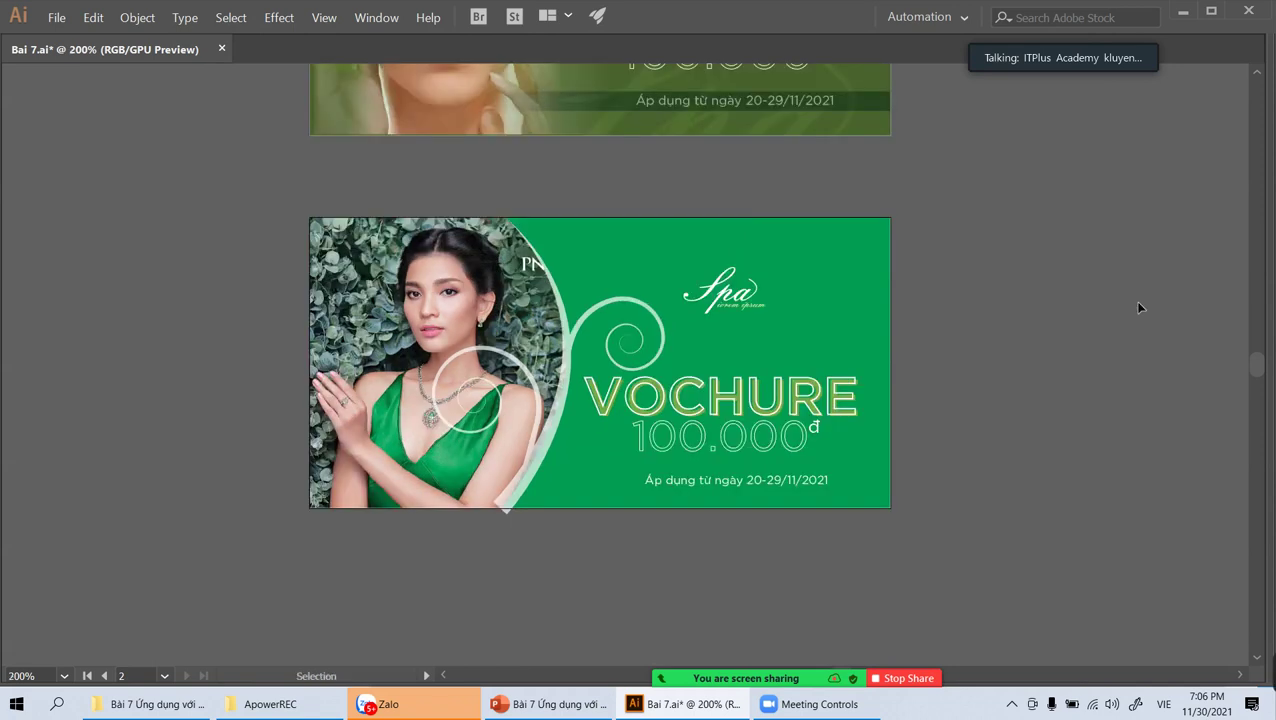
left_click_drag(1037, 416, 960, 393)
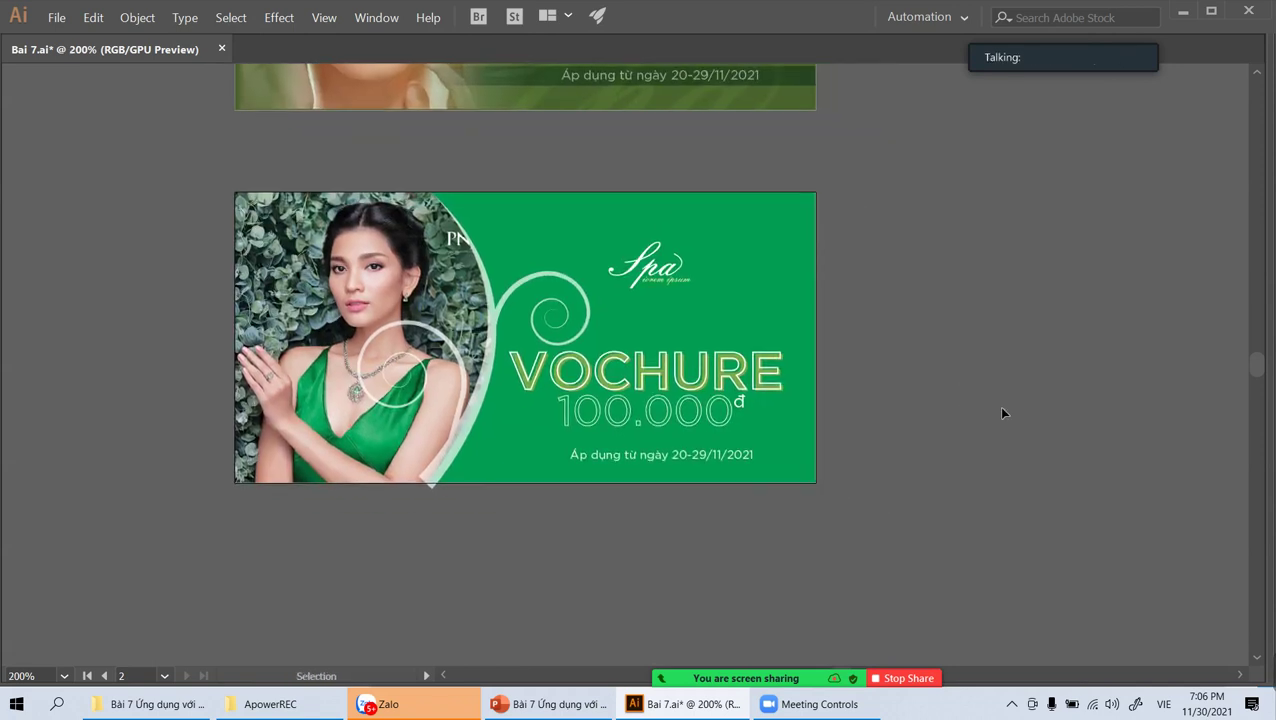